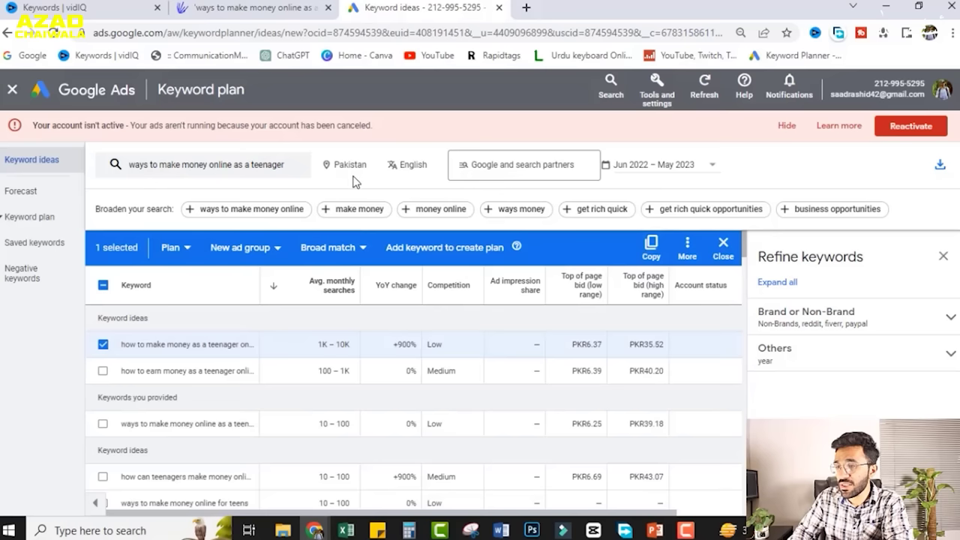
Replace Pakistan with United States and United Kingdom as the targeted locations, save, and review the refreshed keyword ideas
{"action": "left_click", "coordinate": [337, 166]}
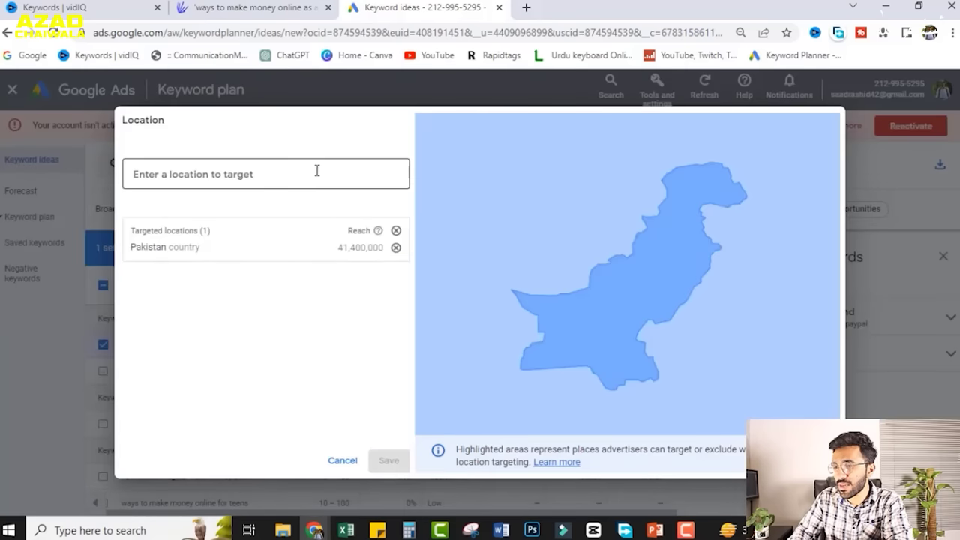
{"action": "type", "text": "united s"}
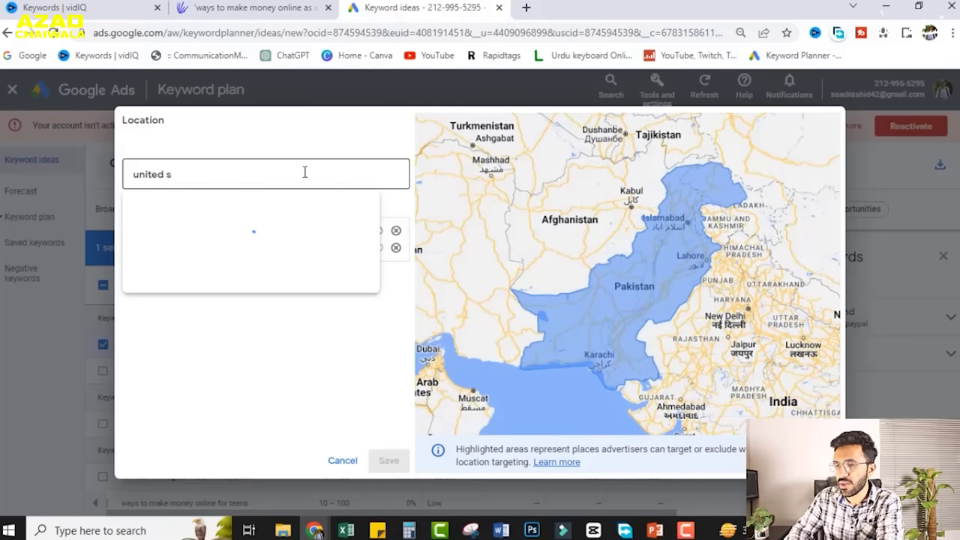
{"action": "left_click", "coordinate": [341, 213]}
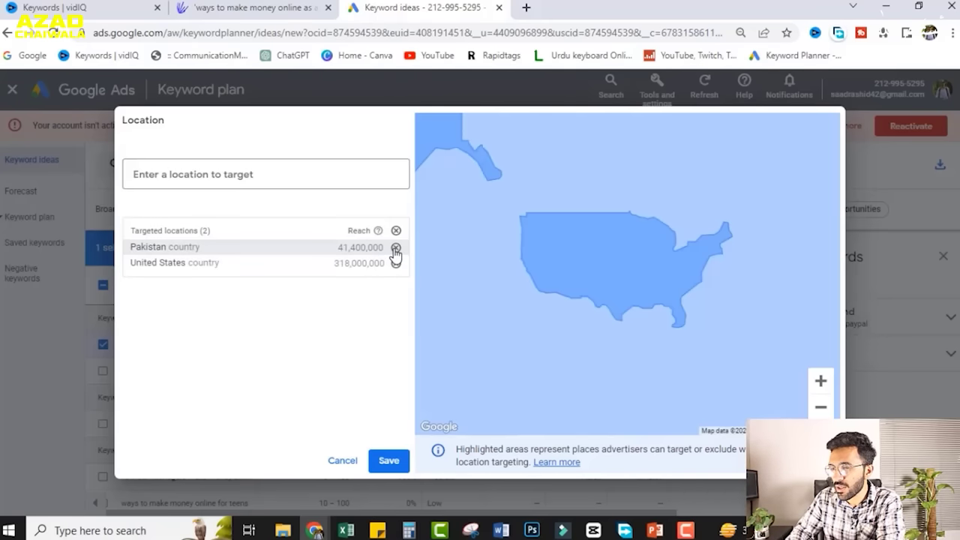
{"action": "left_click", "coordinate": [396, 252]}
{"action": "type", "text": "united king"}
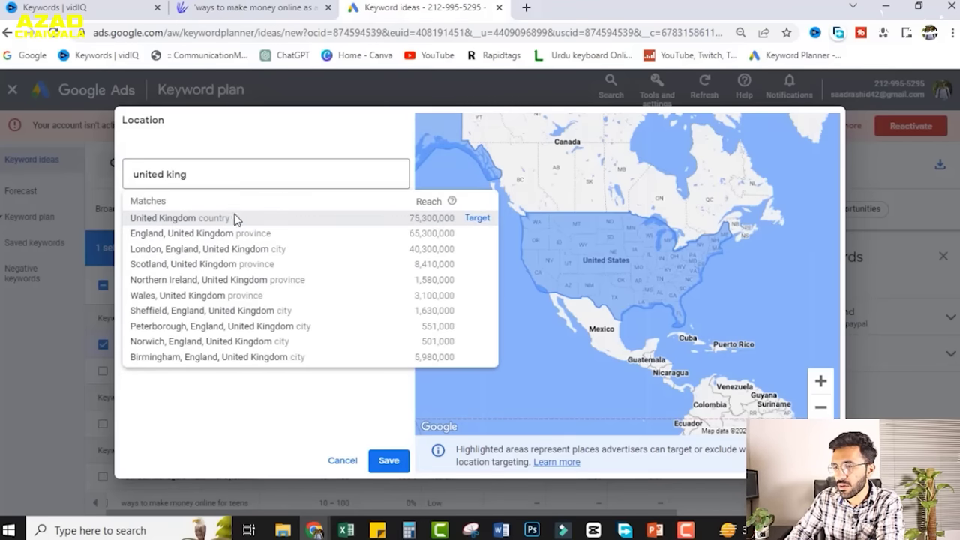
{"action": "left_click", "coordinate": [223, 218]}
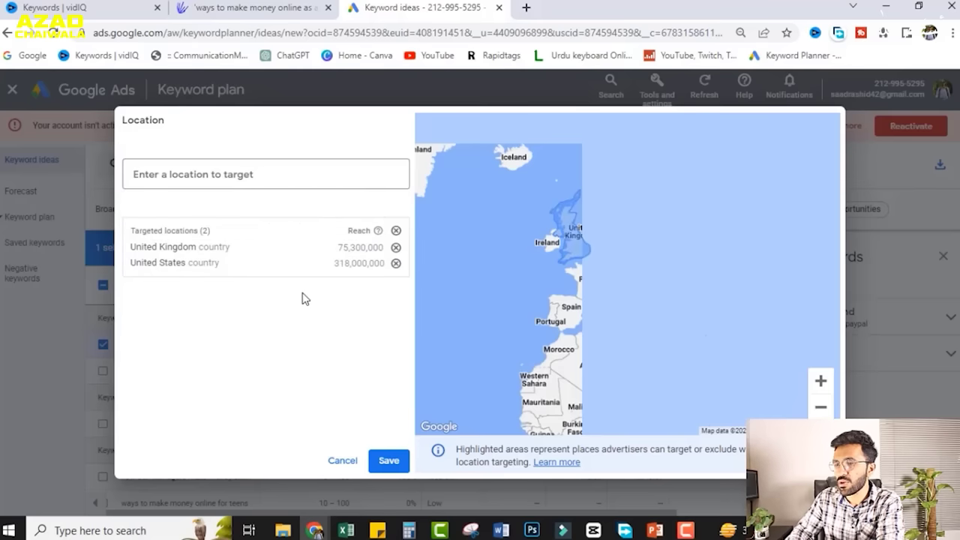
{"action": "left_click", "coordinate": [393, 468]}
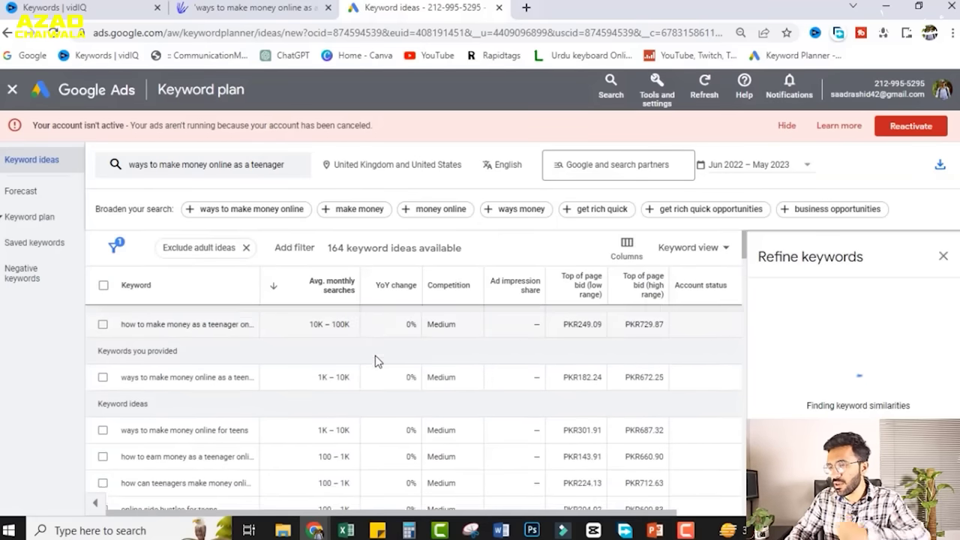
{"action": "scroll", "coordinate": [378, 362], "scroll_direction": "down", "scroll_amount": 1}
{"action": "scroll", "coordinate": [377, 362], "scroll_direction": "down", "scroll_amount": 5}
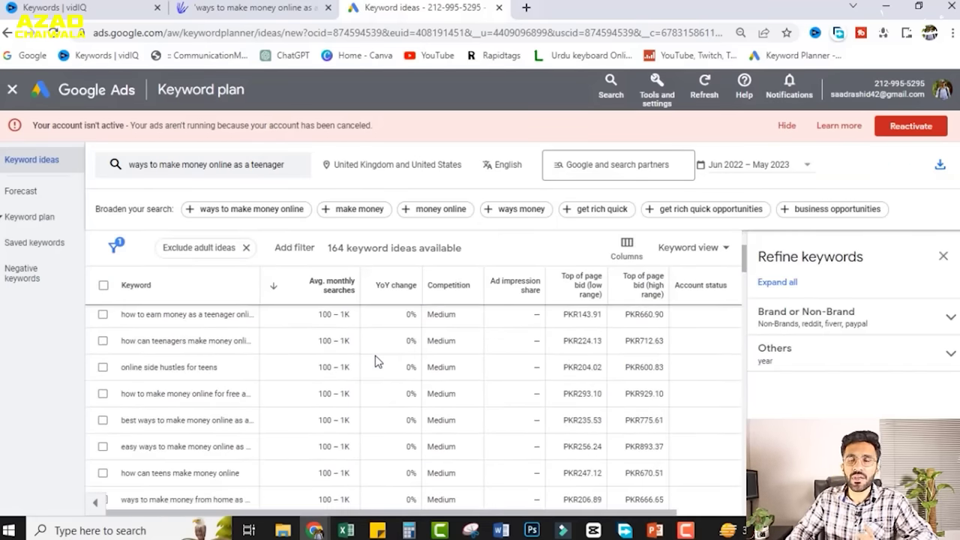
{"action": "scroll", "coordinate": [377, 362], "scroll_direction": "up", "scroll_amount": 3}
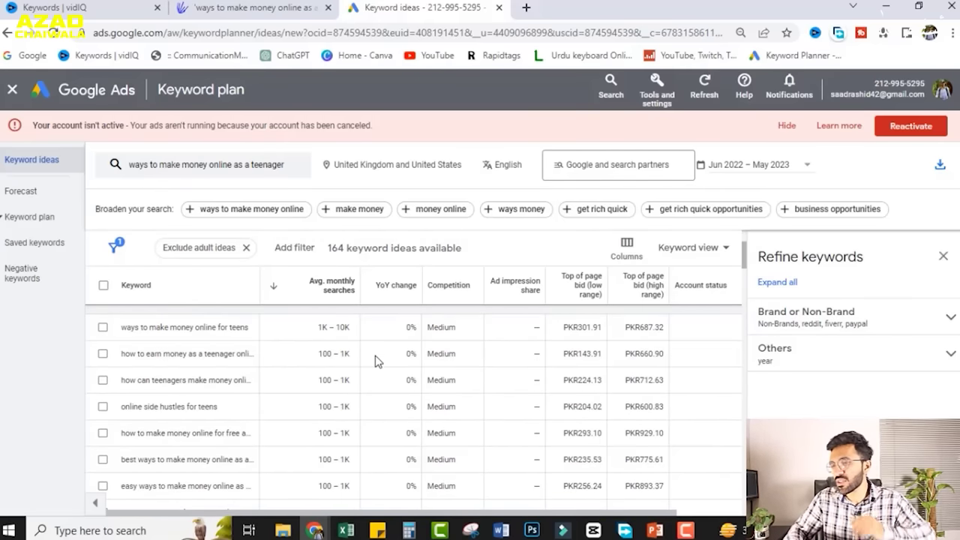
{"action": "scroll", "coordinate": [377, 362], "scroll_direction": "up", "scroll_amount": 2}
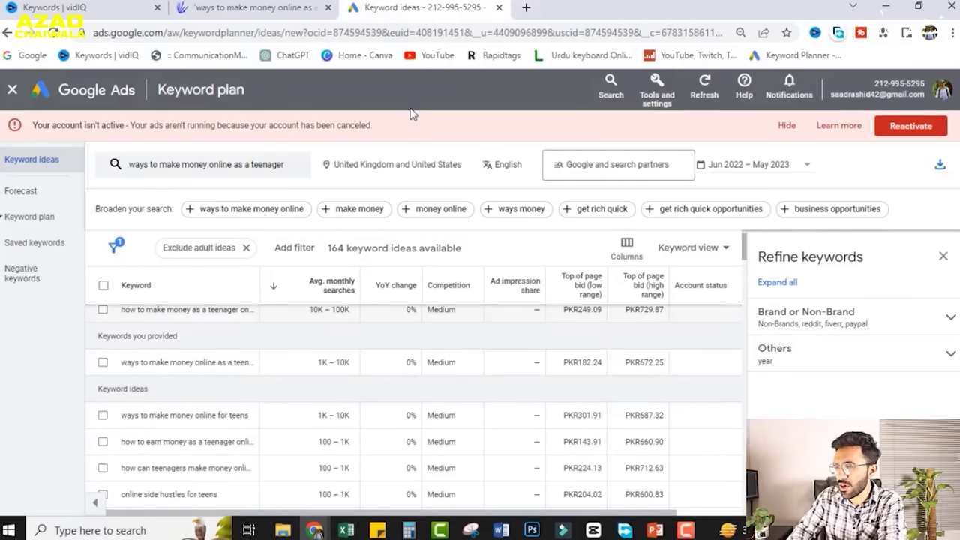
Open YouTube and search for "everyday money"
{"action": "left_click", "coordinate": [525, 7]}
{"action": "type", "text": "y"}
{"action": "key", "text": "Return"}
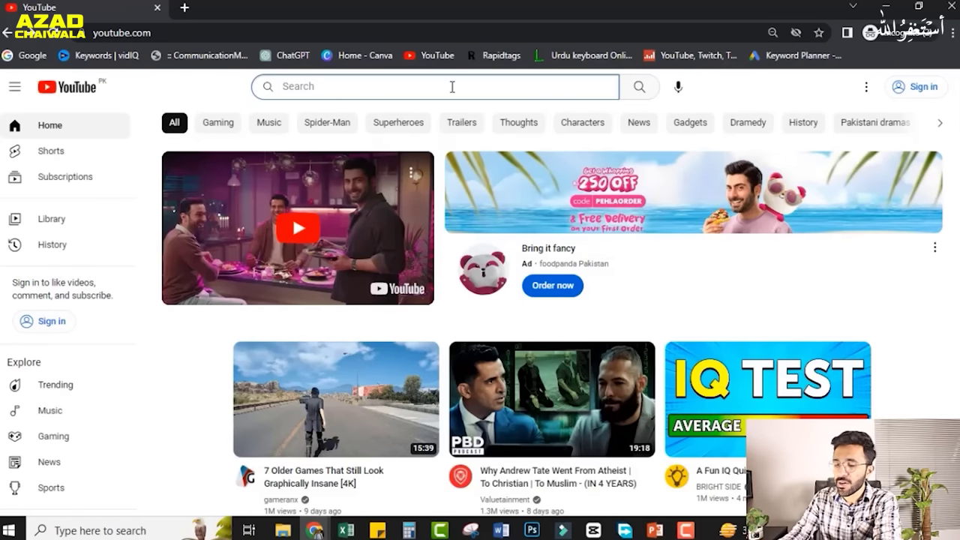
{"action": "type", "text": "ever"}
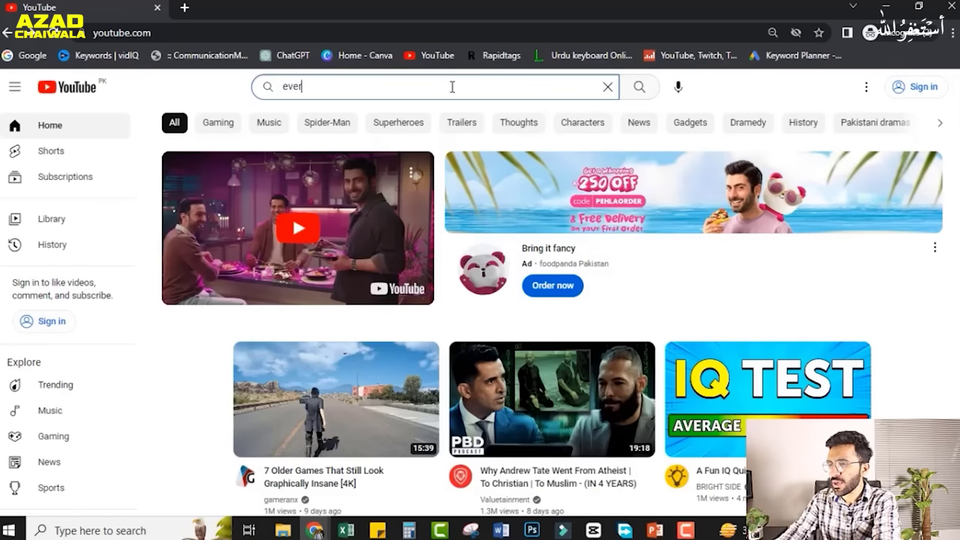
{"action": "type", "text": "yday m"}
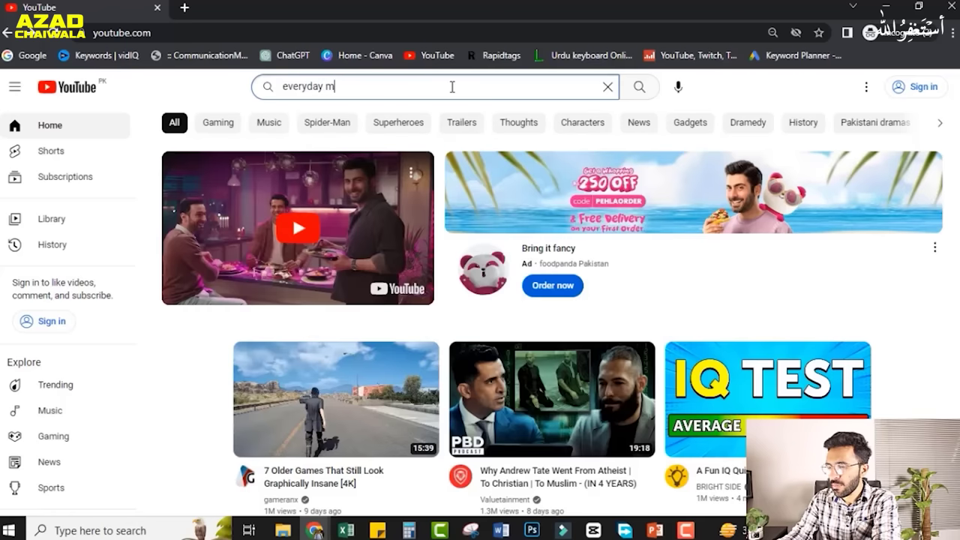
{"action": "type", "text": "oney"}
{"action": "key", "text": "Return"}
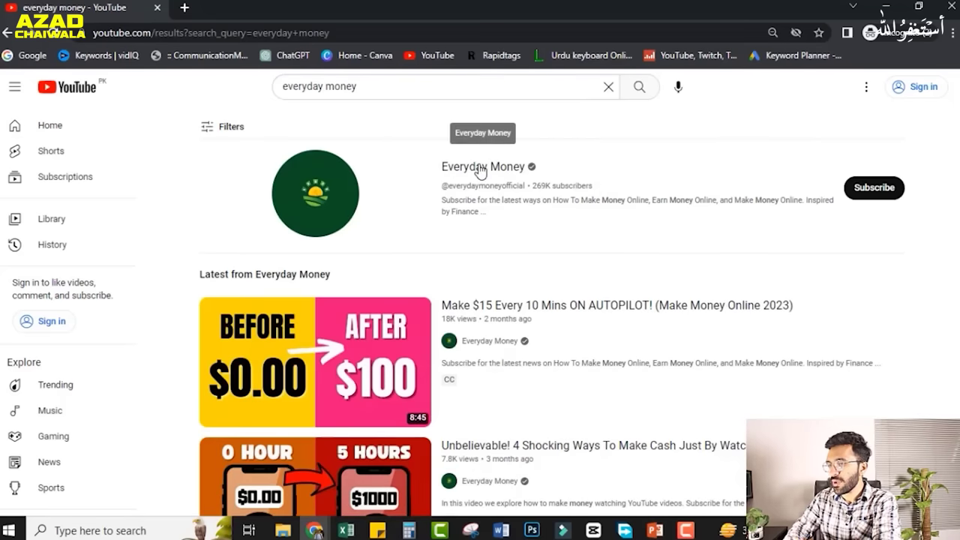
Open the Everyday Money channel's videos, sort them by Popular, and review the most viewed ones
{"action": "left_click", "coordinate": [471, 166]}
{"action": "left_click", "coordinate": [318, 369]}
{"action": "scroll", "coordinate": [568, 311], "scroll_direction": "down", "scroll_amount": 3}
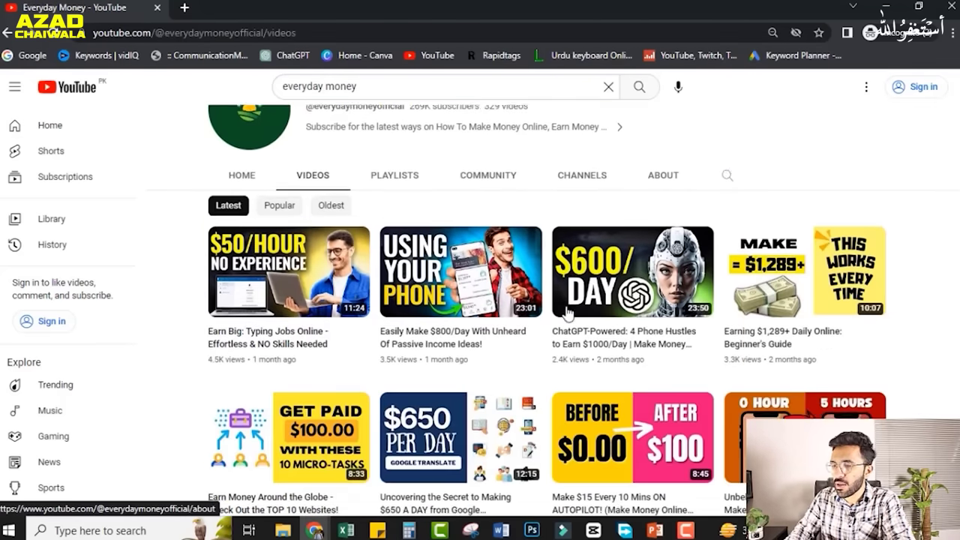
{"action": "left_click", "coordinate": [281, 192]}
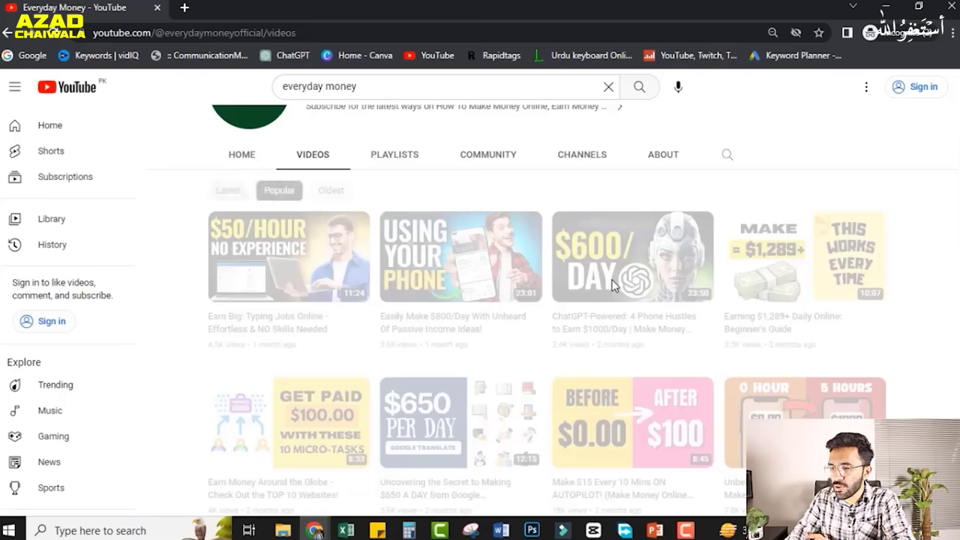
{"action": "scroll", "coordinate": [612, 285], "scroll_direction": "down", "scroll_amount": 1}
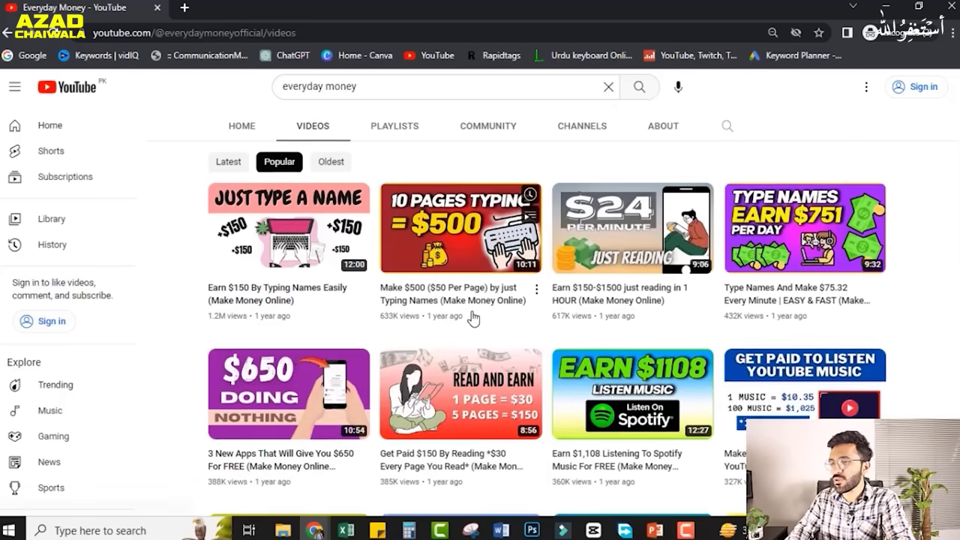
{"action": "scroll", "coordinate": [472, 317], "scroll_direction": "up", "scroll_amount": 3}
{"action": "scroll", "coordinate": [473, 317], "scroll_direction": "up", "scroll_amount": 2}
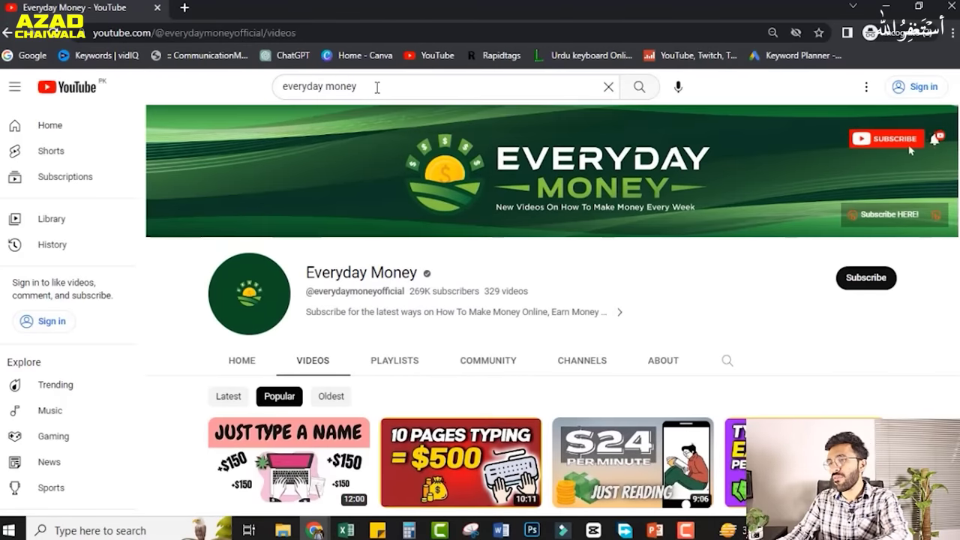
Enter "how to make money online *" as the YouTube query to view its suggestions, then remove the trailing asterisk
{"action": "left_click", "coordinate": [377, 87]}
{"action": "double_click", "coordinate": [378, 87]}
{"action": "triple_click", "coordinate": [378, 87]}
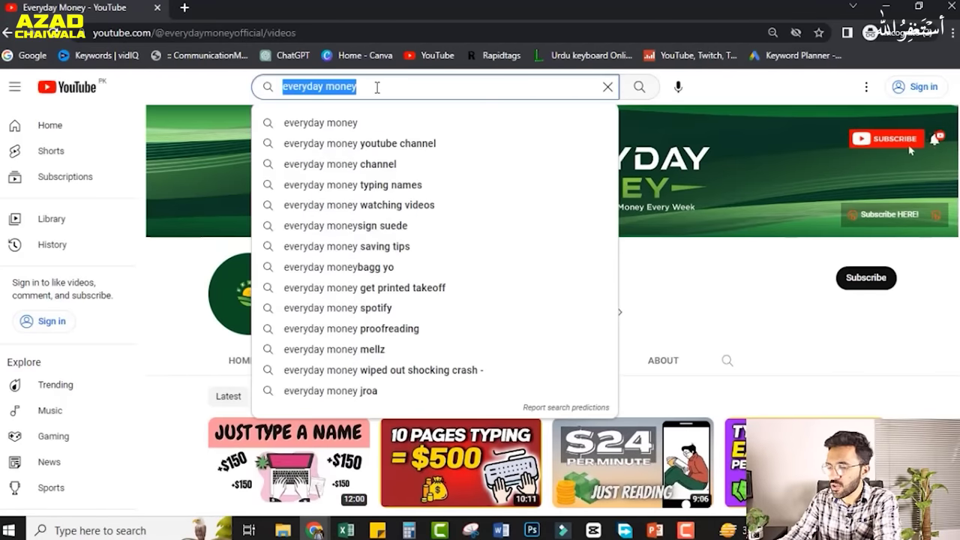
{"action": "type", "text": "how to make"}
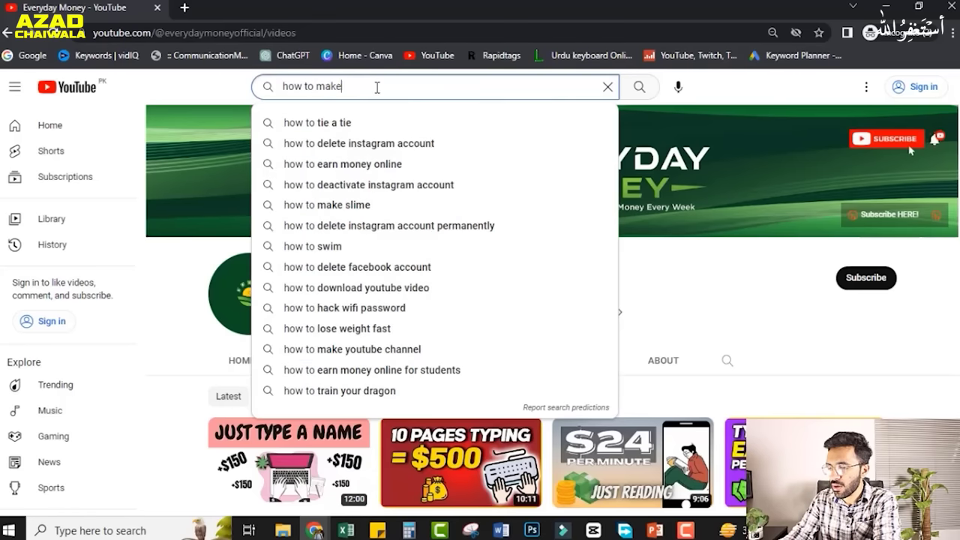
{"action": "type", "text": " money online *"}
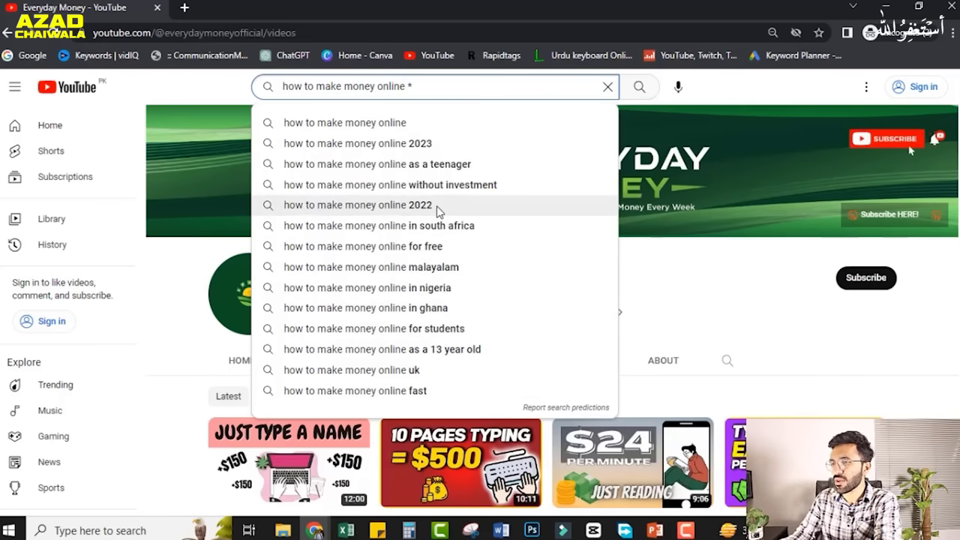
{"action": "key", "text": "BackSpace"}
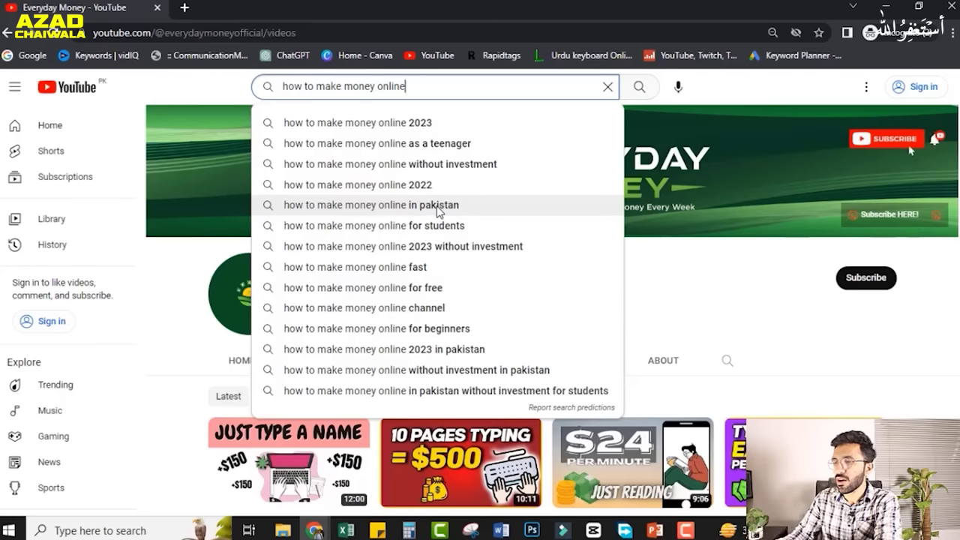
Change the query to "* make money online" to view suggestions that complete the beginning of the phrase
{"action": "key", "text": "ctrl+Left"}
{"action": "key", "text": "ctrl+Left"}
{"action": "key", "text": "ctrl+Left"}
{"action": "key", "text": "ctrl+shift+Left"}
{"action": "key", "text": "ctrl+shift+Left"}
{"action": "key", "text": "BackSpace"}
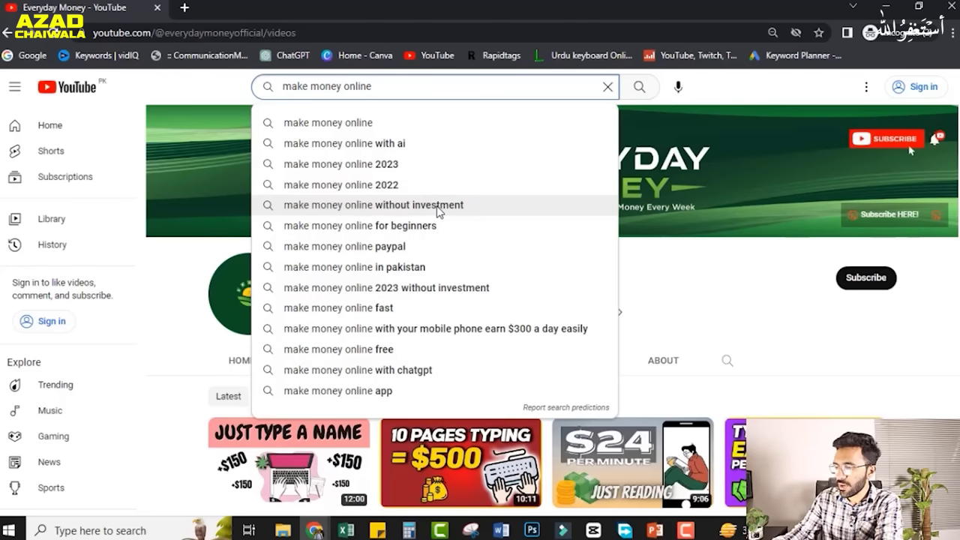
{"action": "type", "text": "*"}
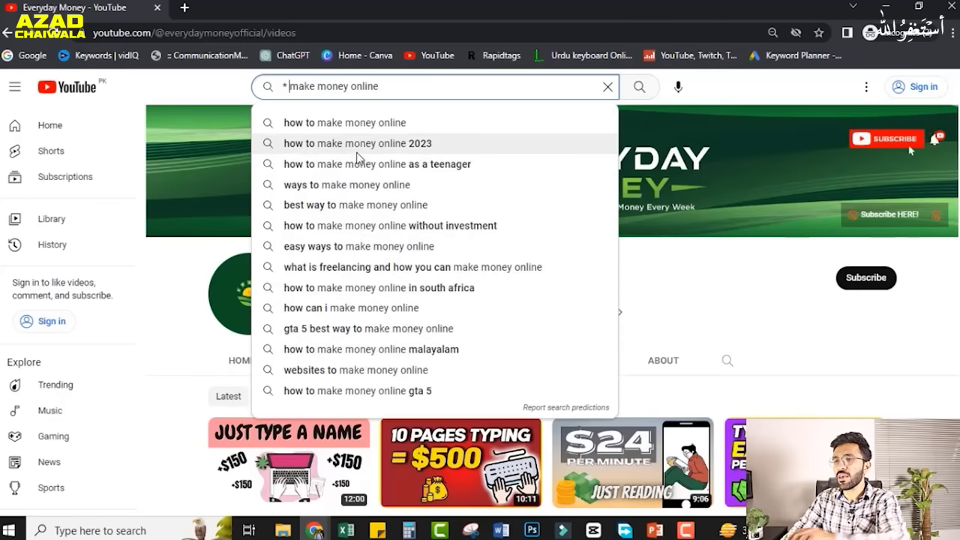
Extend the query to "* make money online *" and compare the suggestions for its end and its beginning
{"action": "left_click", "coordinate": [399, 86]}
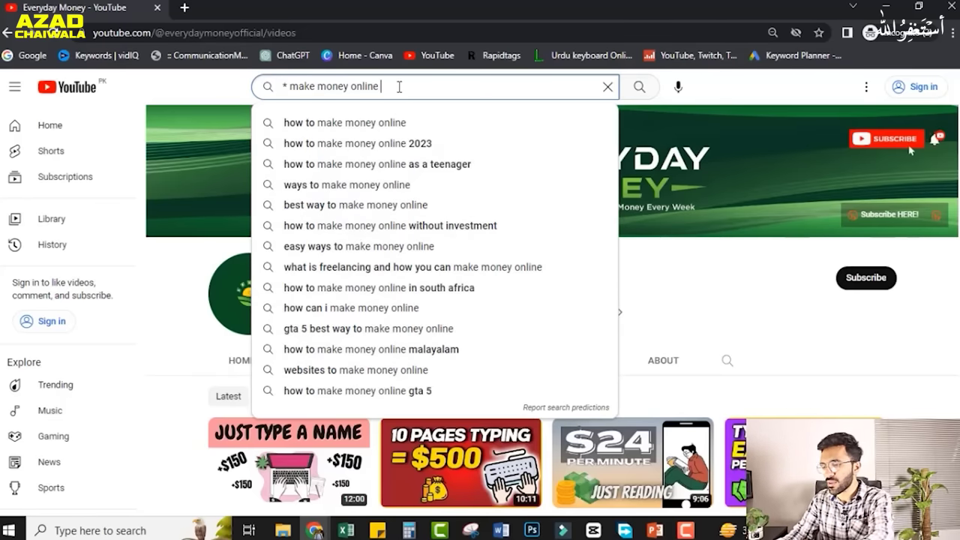
{"action": "type", "text": "*"}
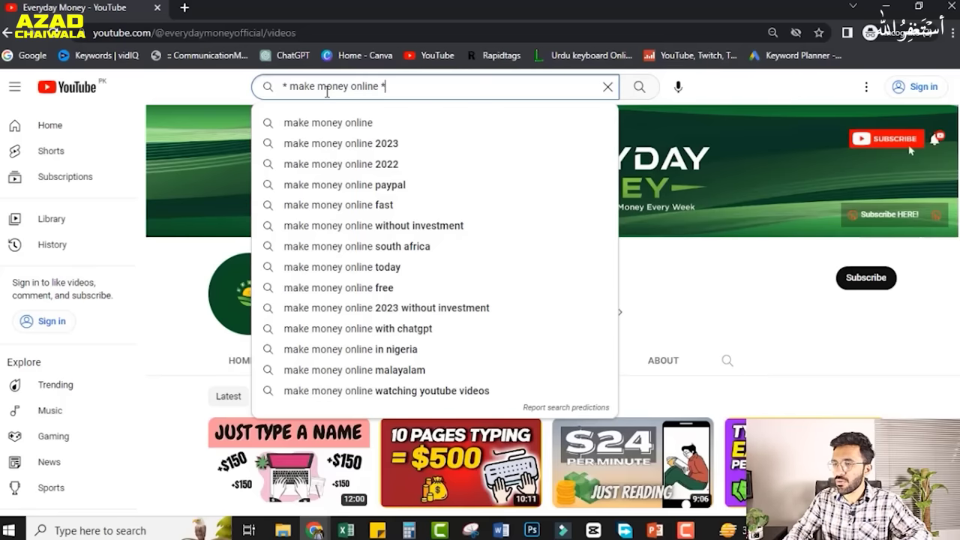
{"action": "left_click", "coordinate": [290, 85]}
{"action": "key", "text": "BackSpace"}
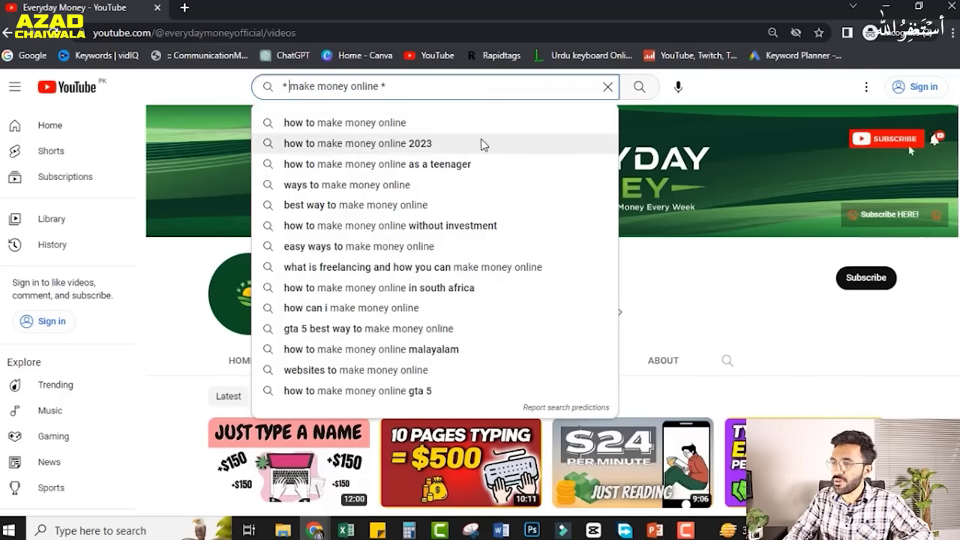
Clear the whole query from the YouTube search
{"action": "left_click", "coordinate": [457, 92]}
{"action": "key", "text": "ctrl+shift+Left"}
{"action": "key", "text": "ctrl+shift+Left"}
{"action": "key", "text": "ctrl+shift+Left"}
{"action": "key", "text": "ctrl+shift+Left"}
{"action": "key", "text": "BackSpace"}
{"action": "key", "text": "BackSpace"}
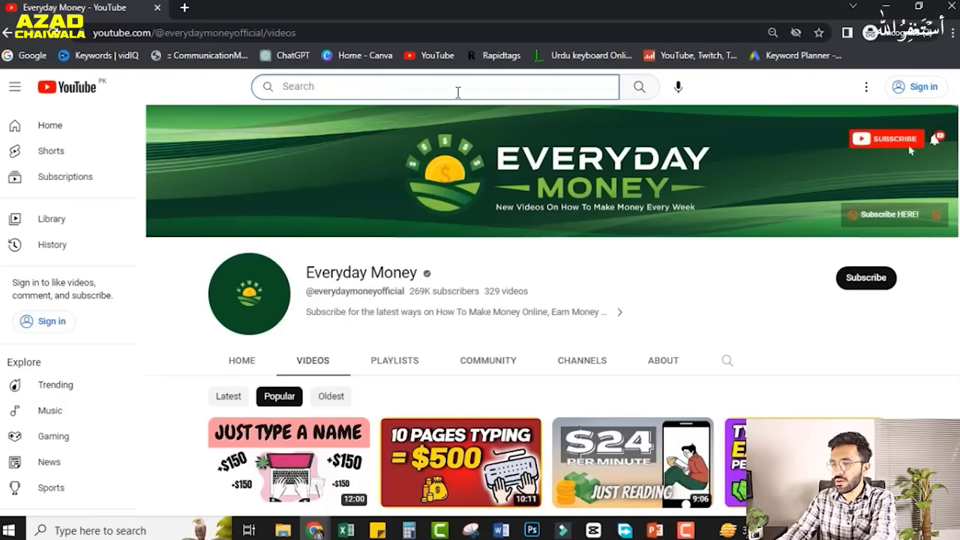
Switch to ChatGPT and write the topic "ways to make money online in 2023 as a kid" in a new message
{"action": "left_click", "coordinate": [654, 530]}
{"action": "left_click", "coordinate": [517, 264]}
{"action": "left_click", "coordinate": [411, 310]}
{"action": "left_click", "coordinate": [66, 402]}
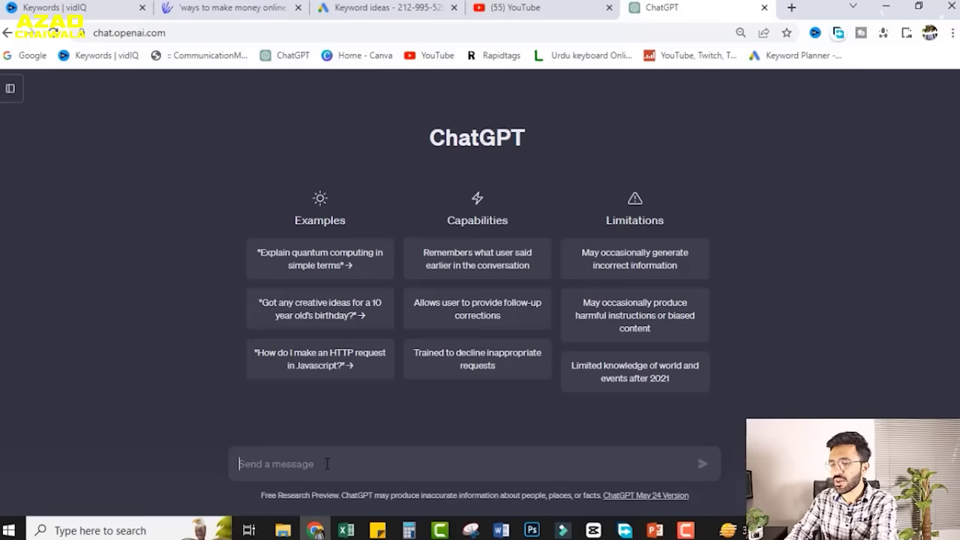
{"action": "type", "text": "ways to make"}
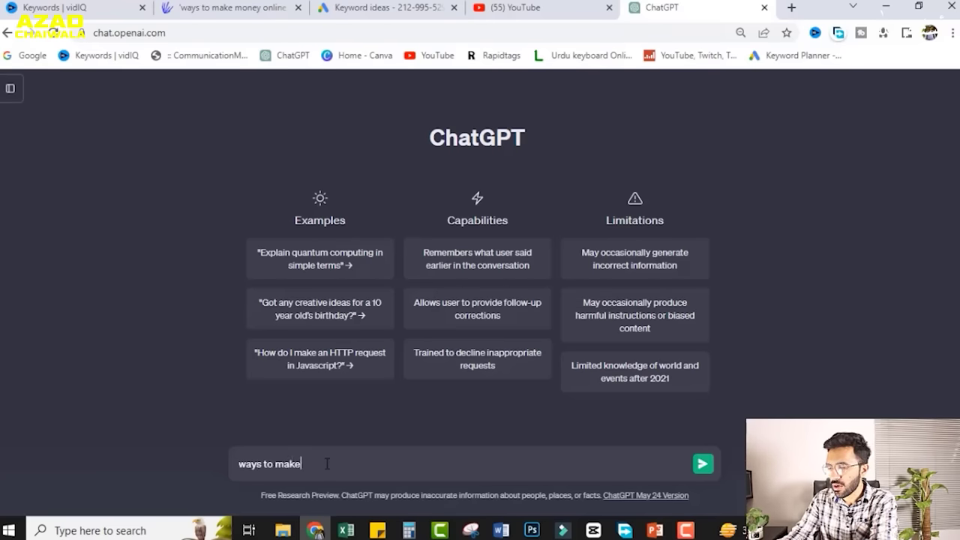
{"action": "type", "text": " mkney online "}
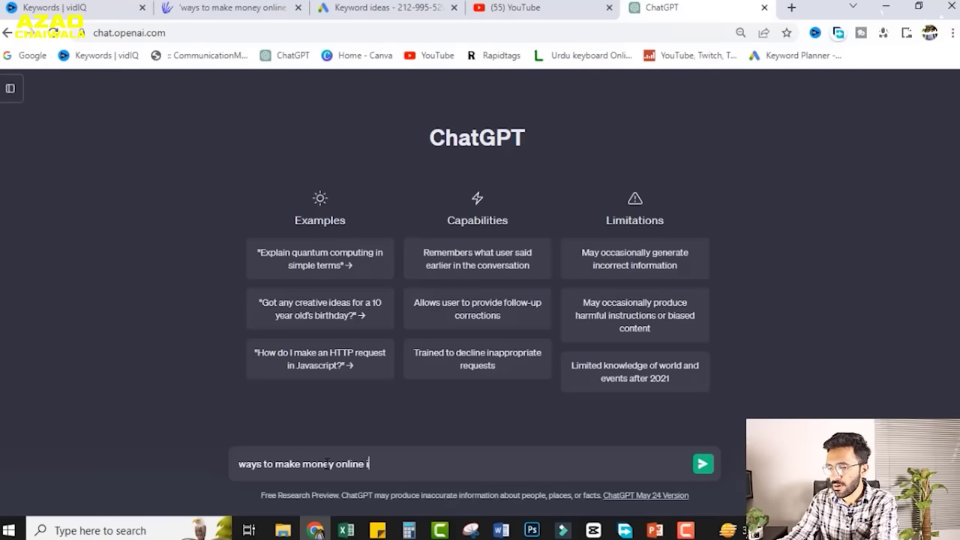
{"action": "type", "text": "in 2023 as a kin"}
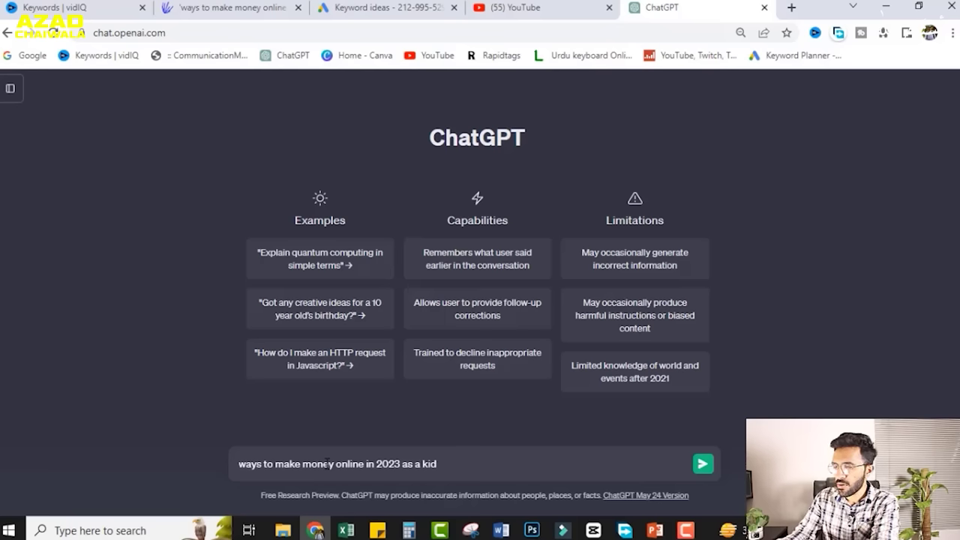
Put the topic in quotation marks and append "give me a youtube video script for this topic" to the message
{"action": "type", "text": "\""}
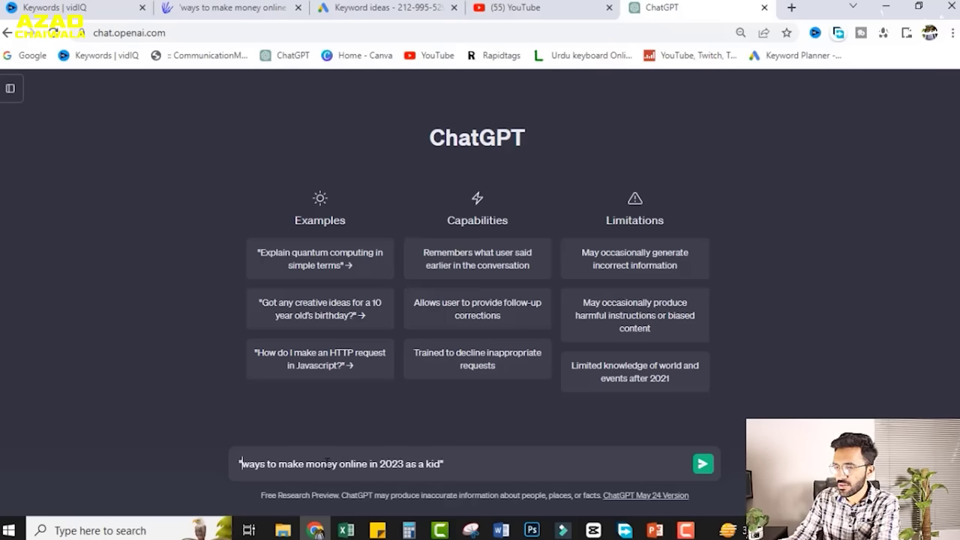
{"action": "type", "text": "give me a youtube video script"}
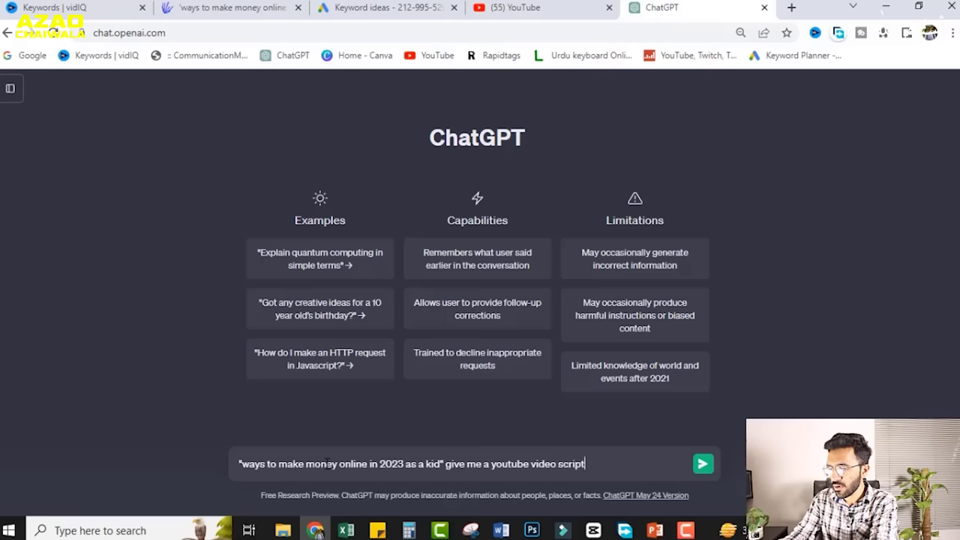
{"action": "type", "text": " for this"}
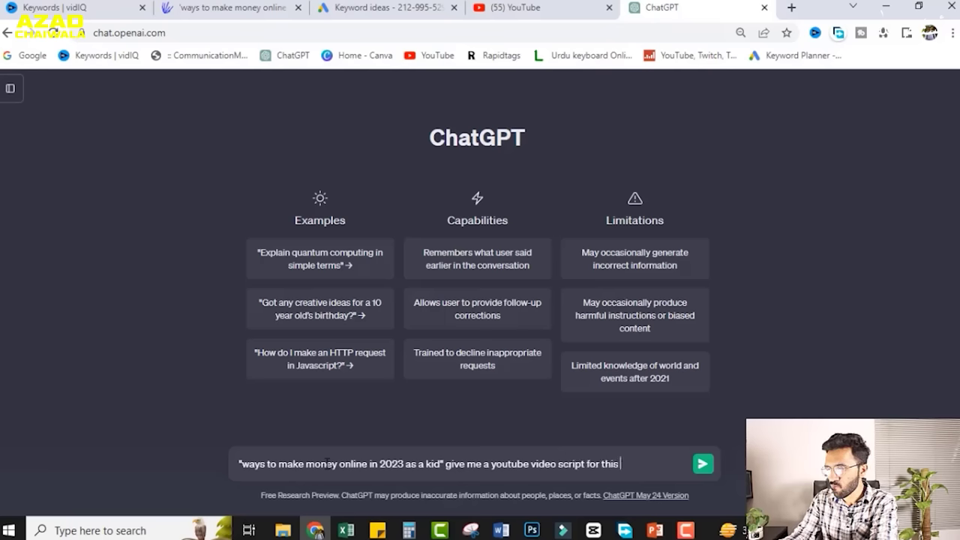
{"action": "type", "text": " topic"}
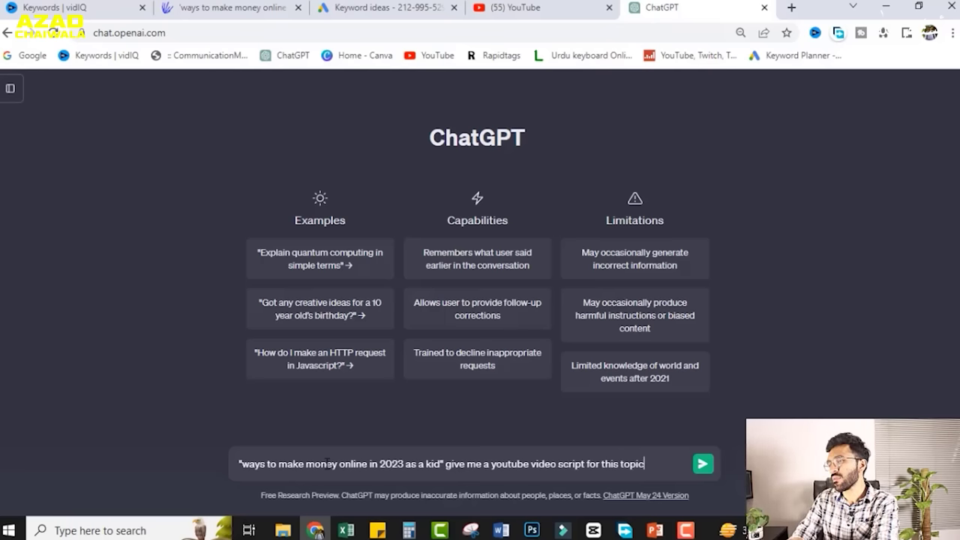
Send the script request to ChatGPT and read through the generated segments of the video script
{"action": "key", "text": "Return"}
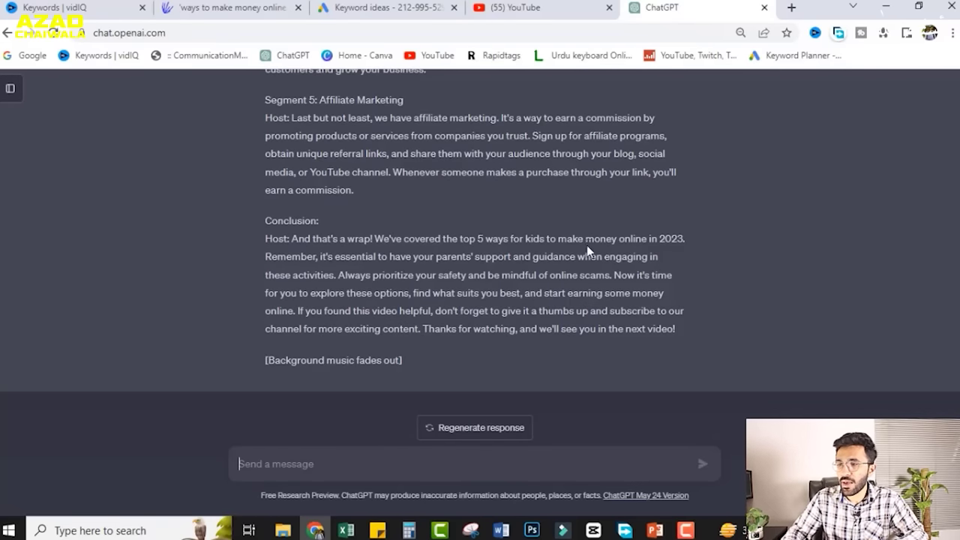
{"action": "scroll", "coordinate": [588, 246], "scroll_direction": "up", "scroll_amount": 3}
{"action": "scroll", "coordinate": [498, 231], "scroll_direction": "up", "scroll_amount": 1}
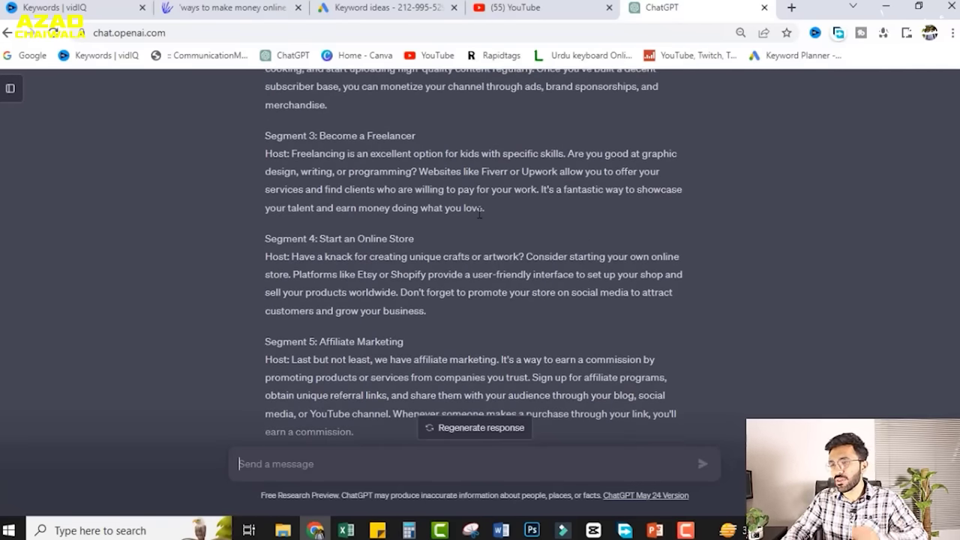
{"action": "scroll", "coordinate": [480, 213], "scroll_direction": "up", "scroll_amount": 6}
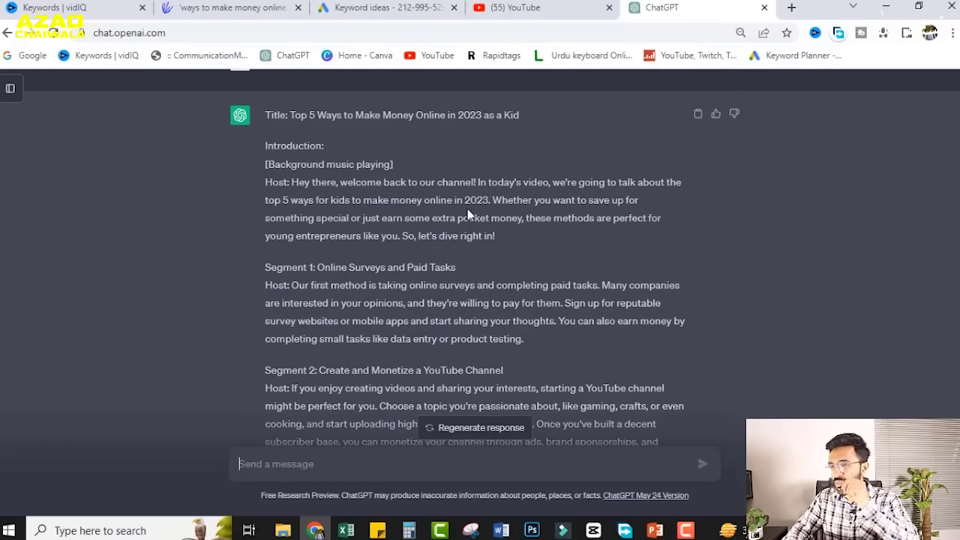
{"action": "scroll", "coordinate": [417, 279], "scroll_direction": "down", "scroll_amount": 6}
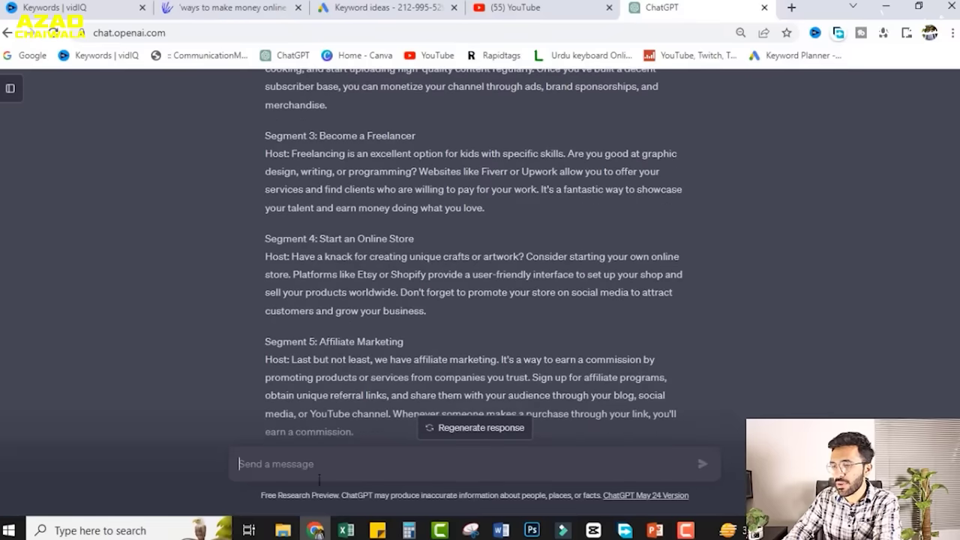
Send ChatGPT the follow-up message "please explain segment 1 in detail"
{"action": "type", "text": "p"}
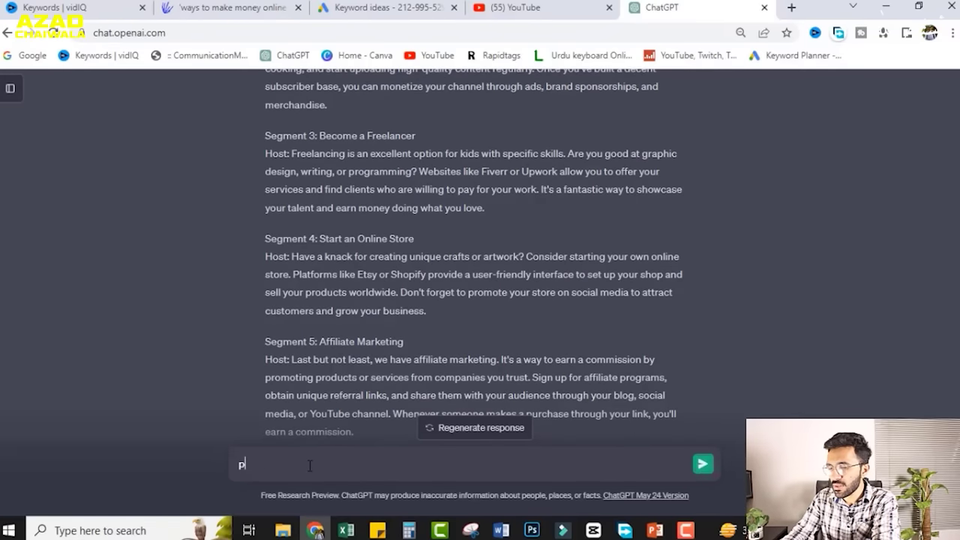
{"action": "type", "text": "lease explain seg"}
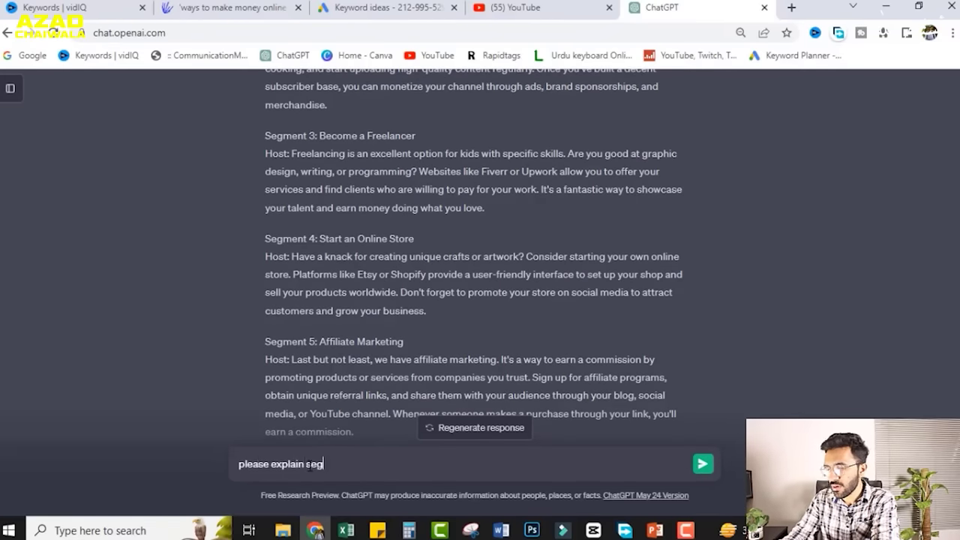
{"action": "type", "text": "ment 1 in de"}
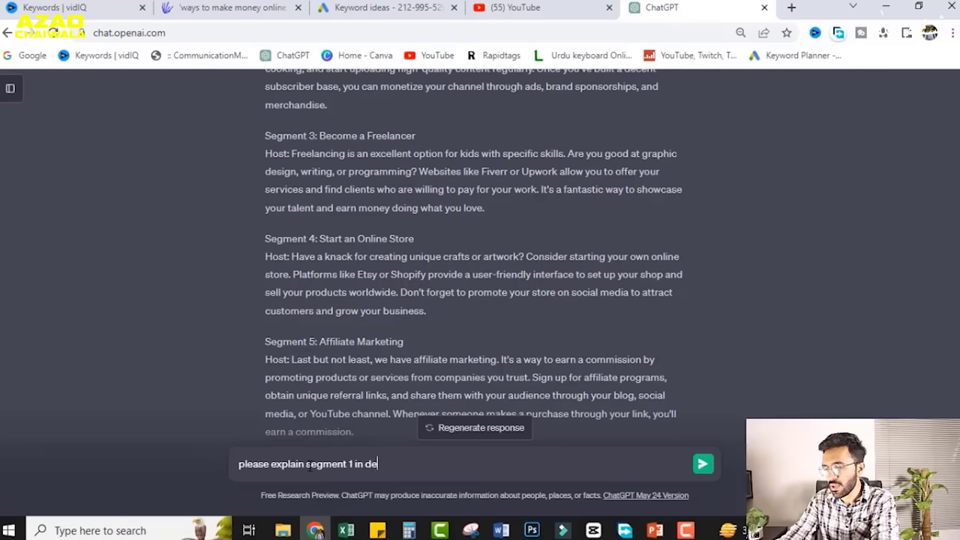
{"action": "type", "text": "tail"}
{"action": "key", "text": "Return"}
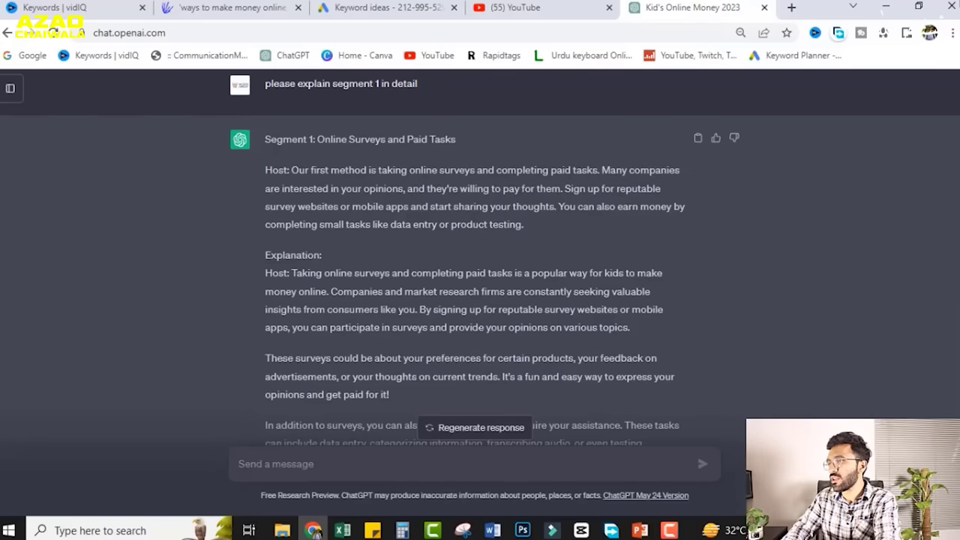
Search Google for "quillbot" in a new browser tab and open QuillBot's paraphrasing tool
{"action": "left_click", "coordinate": [792, 8]}
{"action": "type", "text": "quill"}
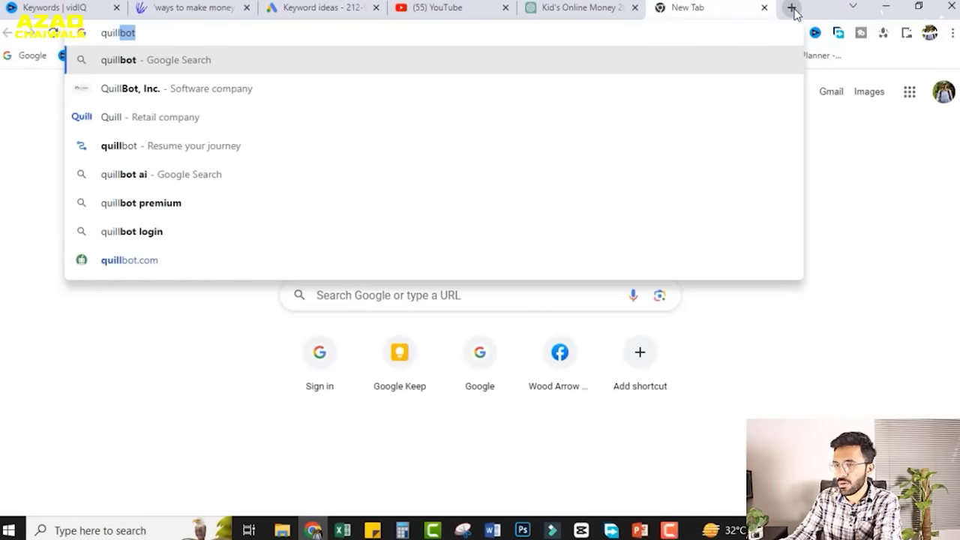
{"action": "key", "text": "Return"}
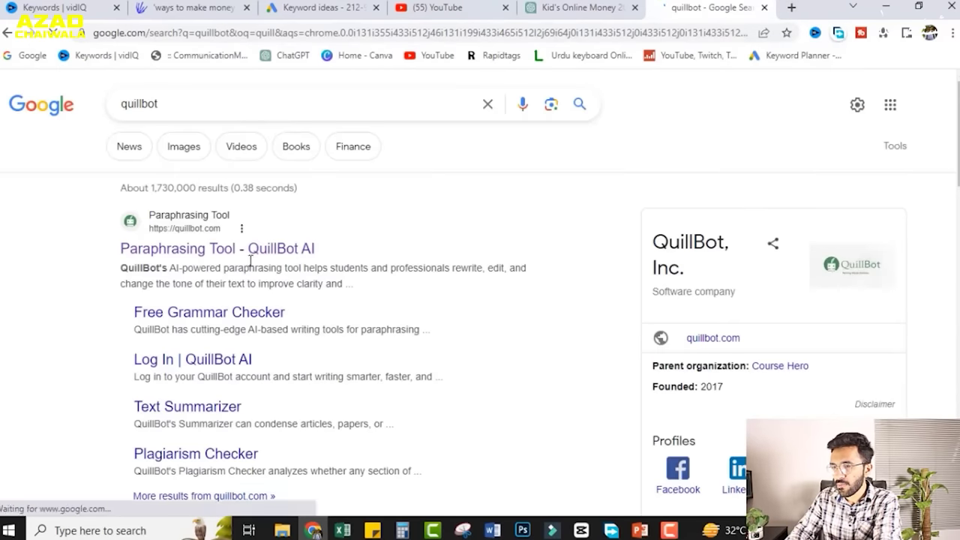
{"action": "left_click", "coordinate": [244, 255]}
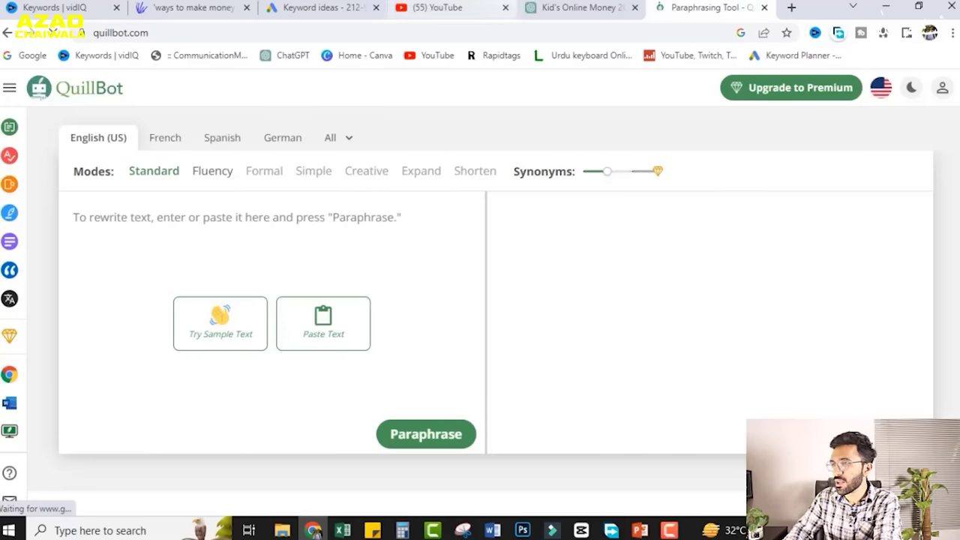
Copy the first explanation paragraph of Segment 1 from ChatGPT into QuillBot and paraphrase it in Standard mode
{"action": "left_click", "coordinate": [581, 7]}
{"action": "left_click_drag", "start_coordinate": [291, 273], "coordinate": [630, 328]}
{"action": "key", "text": "ctrl+c"}
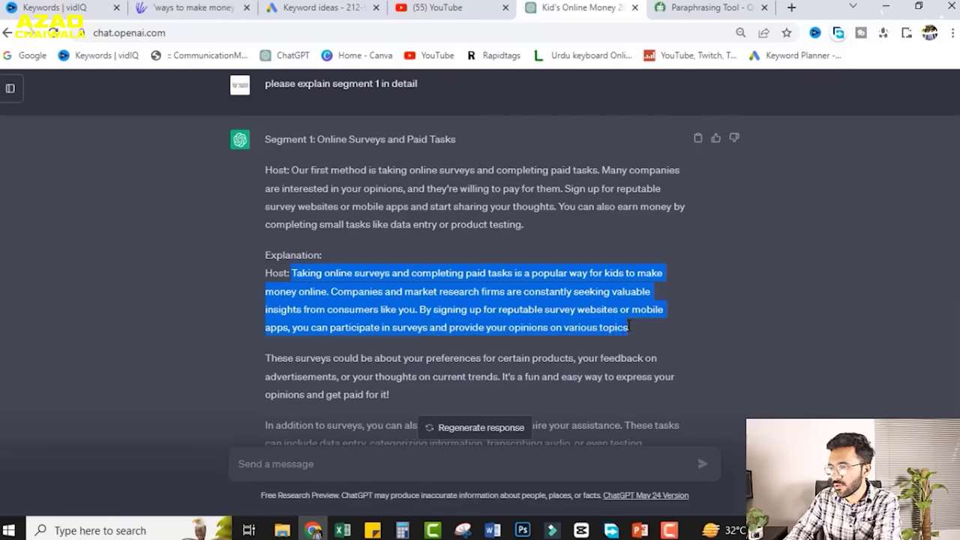
{"action": "left_click", "coordinate": [709, 7]}
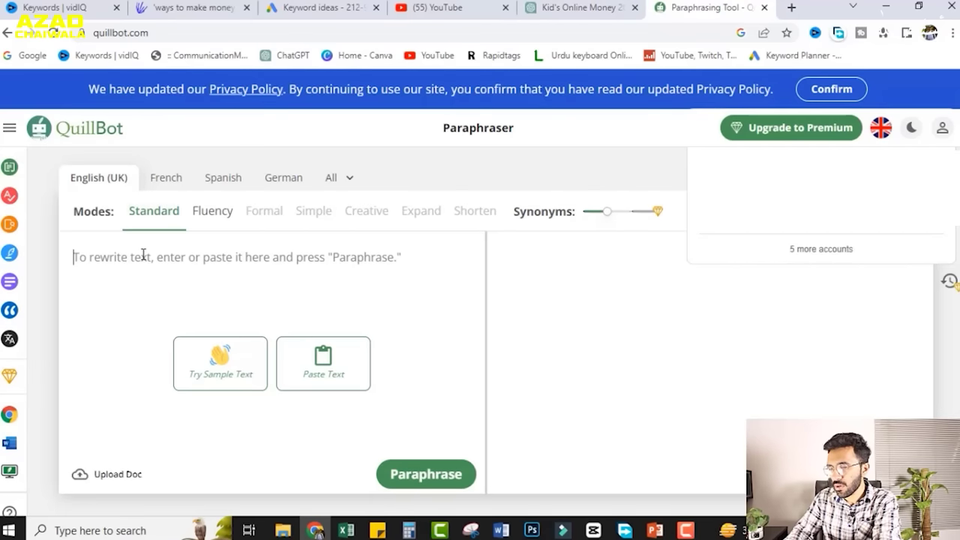
{"action": "left_click", "coordinate": [143, 255]}
{"action": "key", "text": "ctrl+v"}
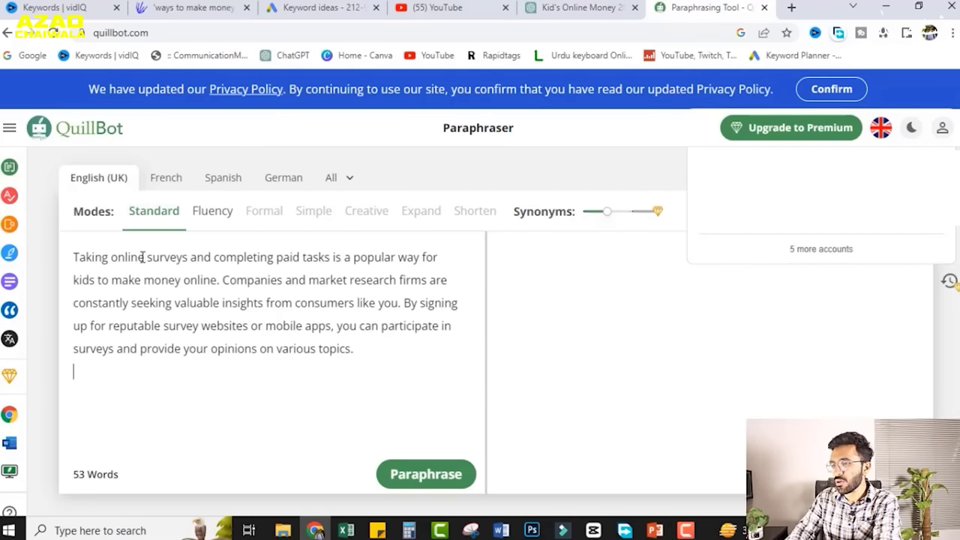
{"action": "left_click", "coordinate": [443, 480]}
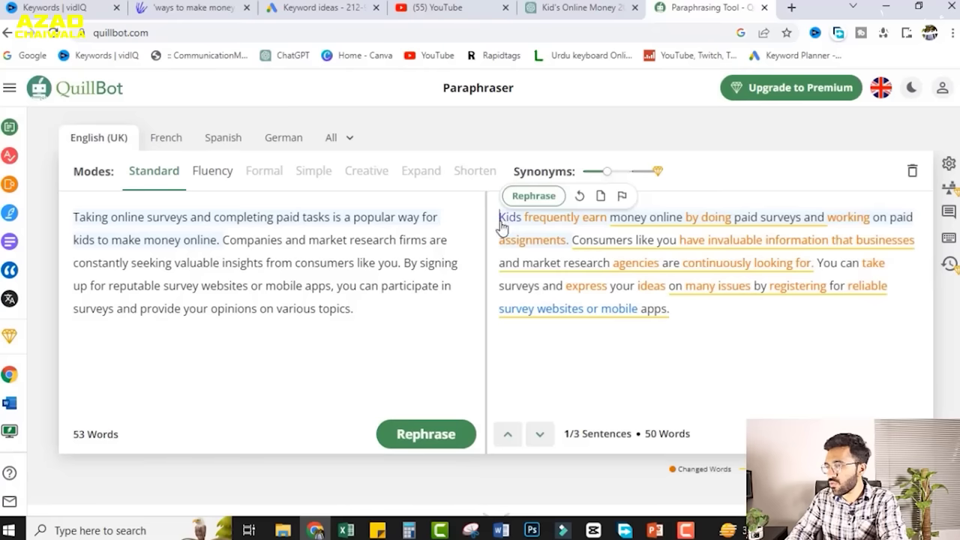
Compare the paraphrased text with the original and view the alternative wordings for "are continuously looking for"
{"action": "left_click_drag", "start_coordinate": [501, 222], "coordinate": [728, 303]}
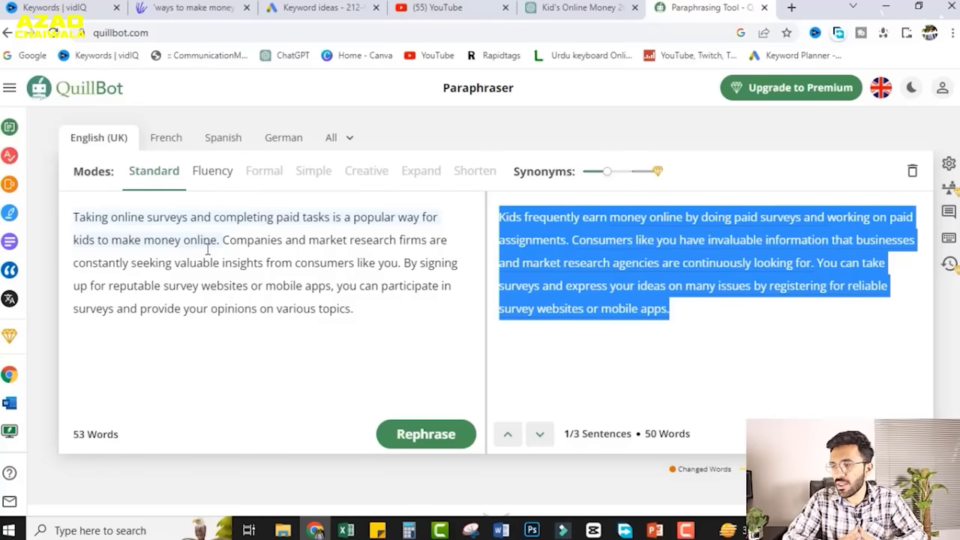
{"action": "left_click", "coordinate": [555, 266]}
{"action": "left_click", "coordinate": [669, 269]}
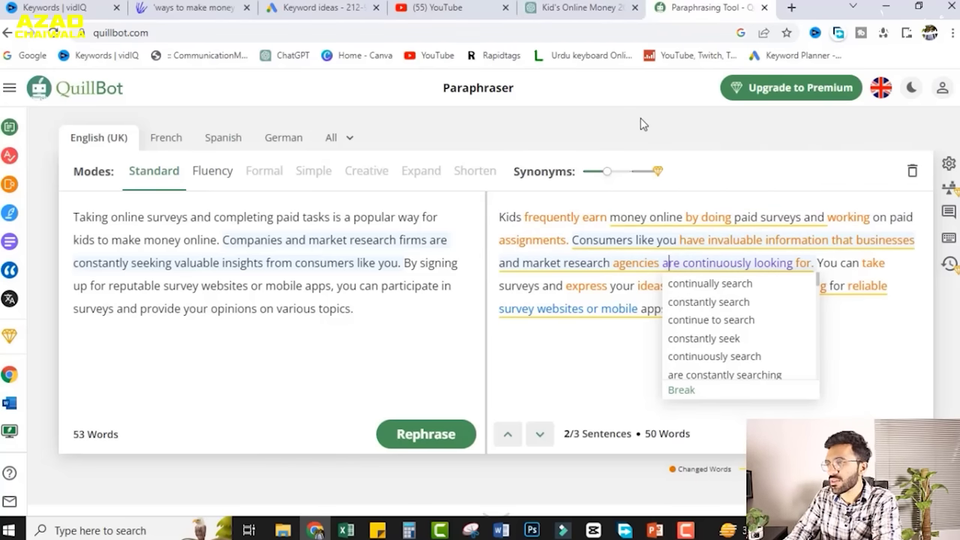
Open the Google home page in a new browser tab
{"action": "left_click", "coordinate": [794, 8]}
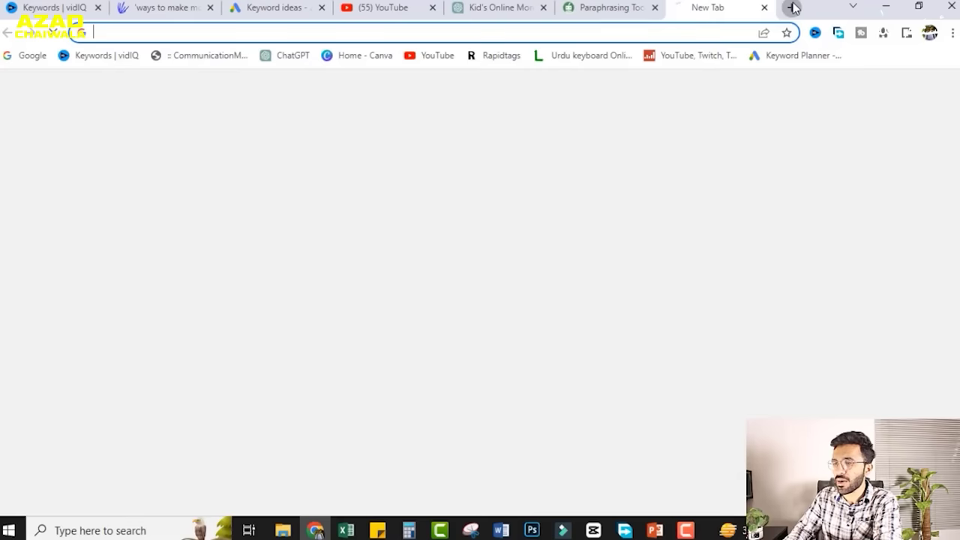
{"action": "type", "text": "goo"}
{"action": "key", "text": "Return"}
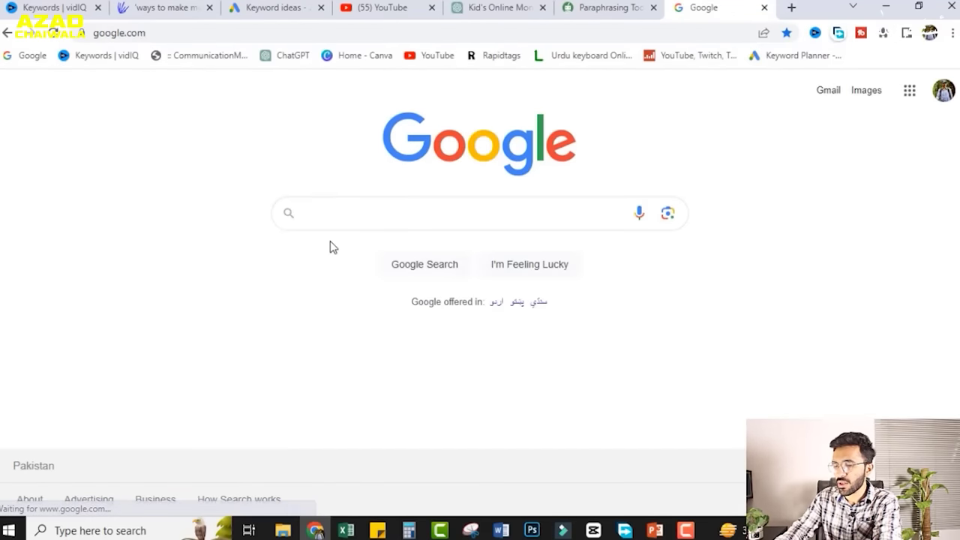
Search Google for the suggestion "best ways to make money online as a teenager" and look through the article results
{"action": "type", "text": "best ways to make m"}
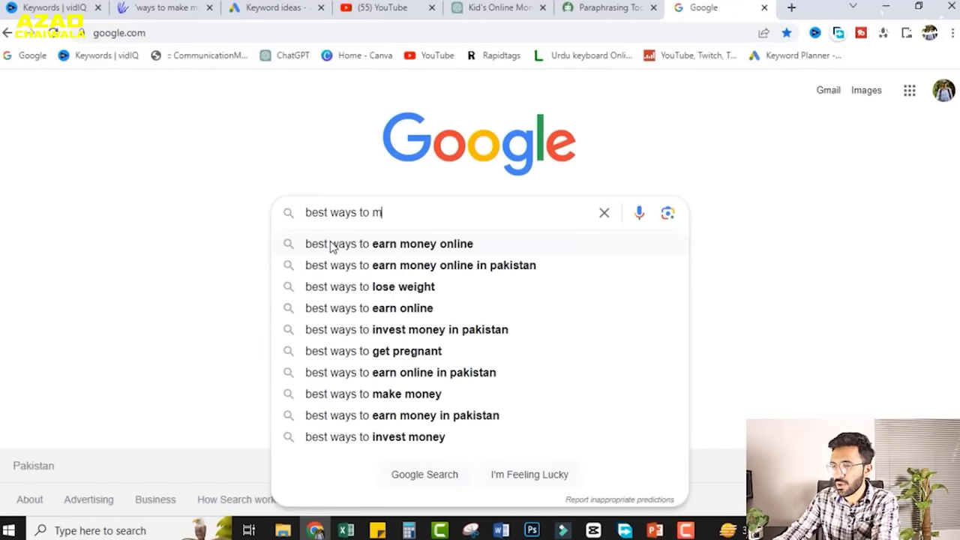
{"action": "key", "text": "Down"}
{"action": "key", "text": "Down"}
{"action": "key", "text": "Down"}
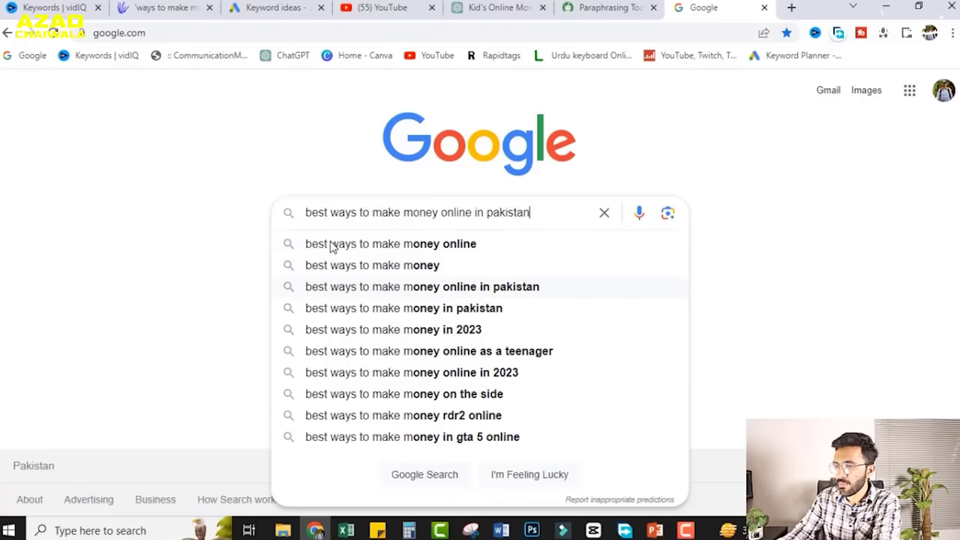
{"action": "key", "text": "Down"}
{"action": "key", "text": "Down"}
{"action": "key", "text": "Down"}
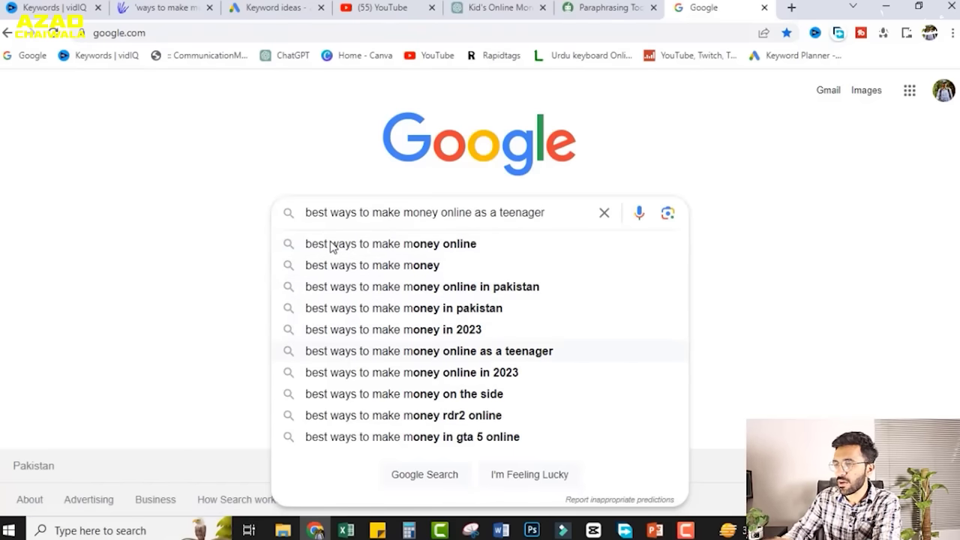
{"action": "key", "text": "Return"}
{"action": "scroll", "coordinate": [224, 285], "scroll_direction": "down", "scroll_amount": 1}
{"action": "scroll", "coordinate": [224, 285], "scroll_direction": "down", "scroll_amount": 8}
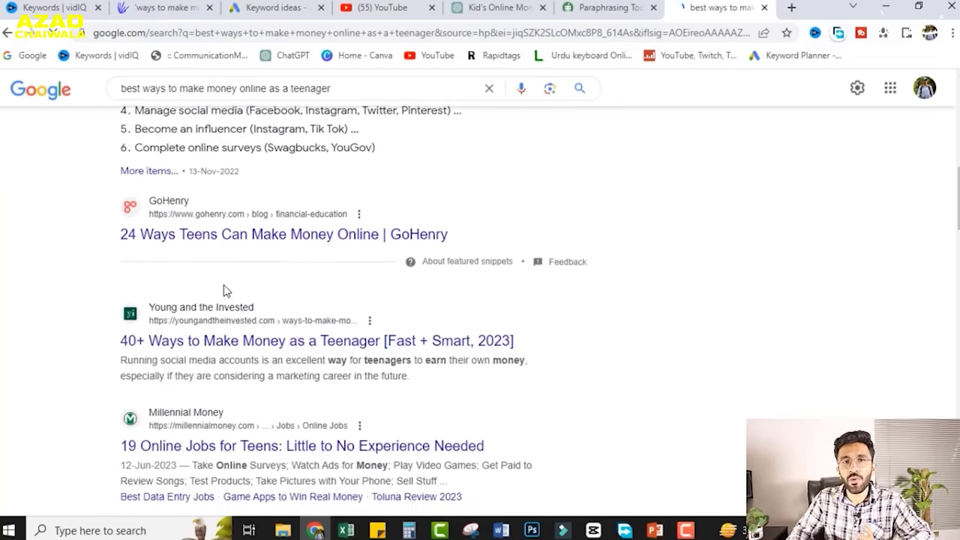
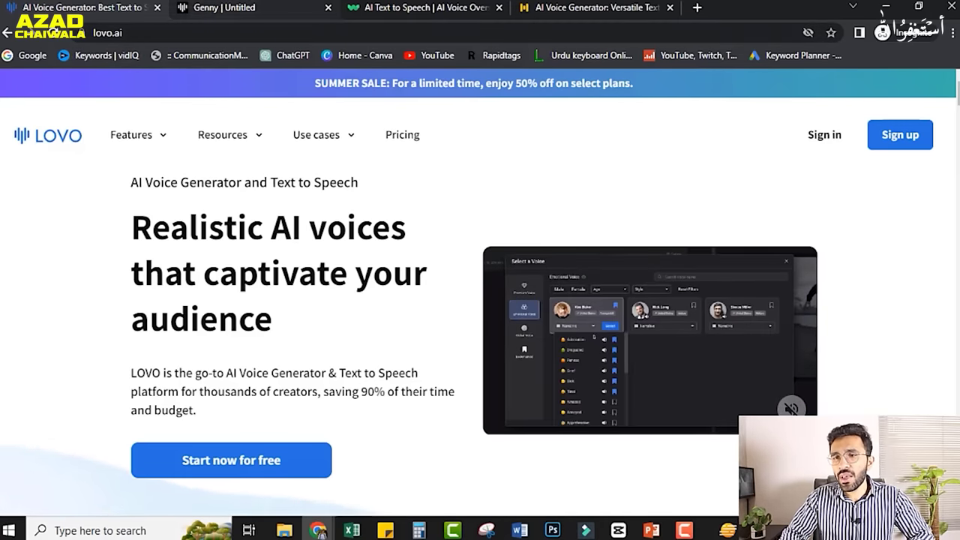
Look at the WellSaid Labs and Murf AI voice generator sites, and open the untitled Genny voiceover project from LOVO
{"action": "left_click", "coordinate": [451, 6]}
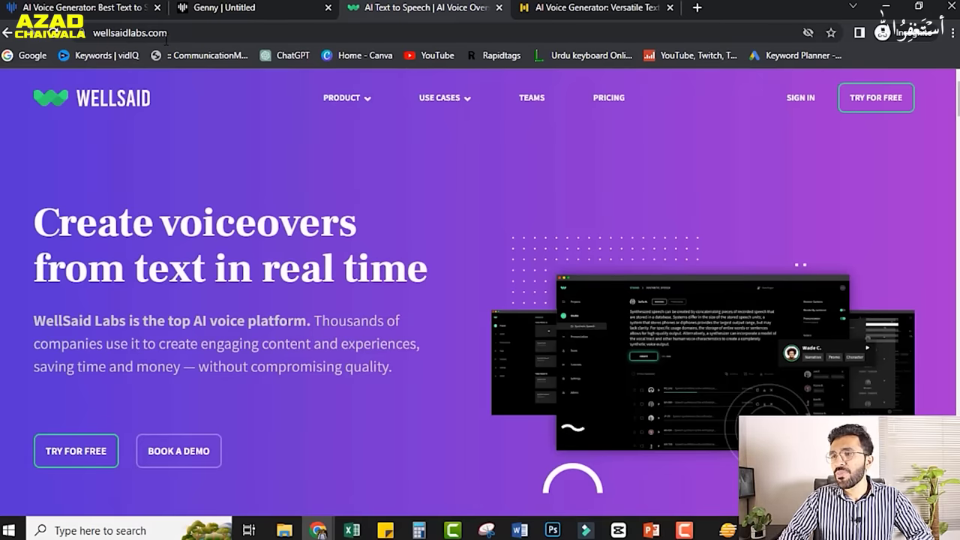
{"action": "left_click", "coordinate": [560, 3]}
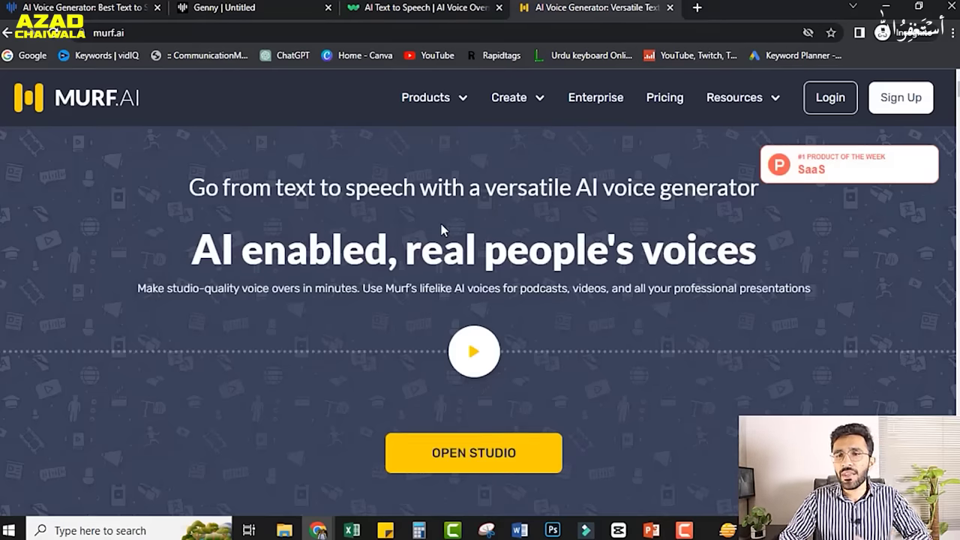
{"action": "left_click", "coordinate": [64, 4]}
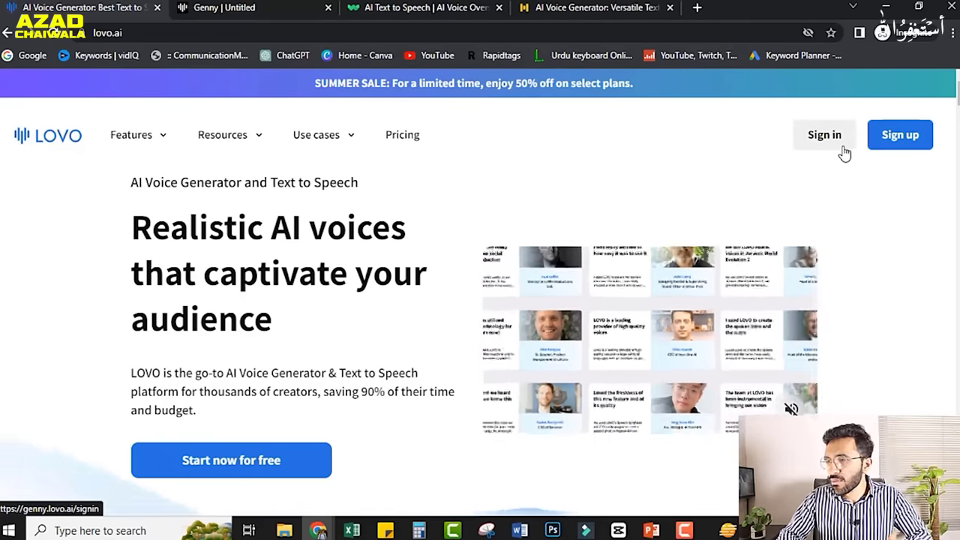
{"action": "left_click", "coordinate": [842, 152]}
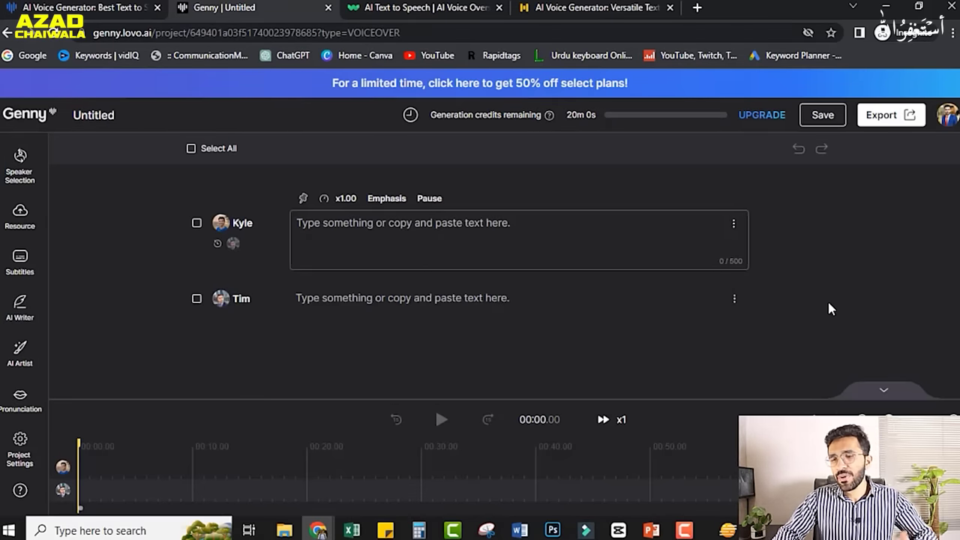
Switch to the ChatGPT window and go back to the start of the "how to make money online" video script
{"action": "key", "text": "alt+Tab"}
{"action": "key", "text": "alt+Tab"}
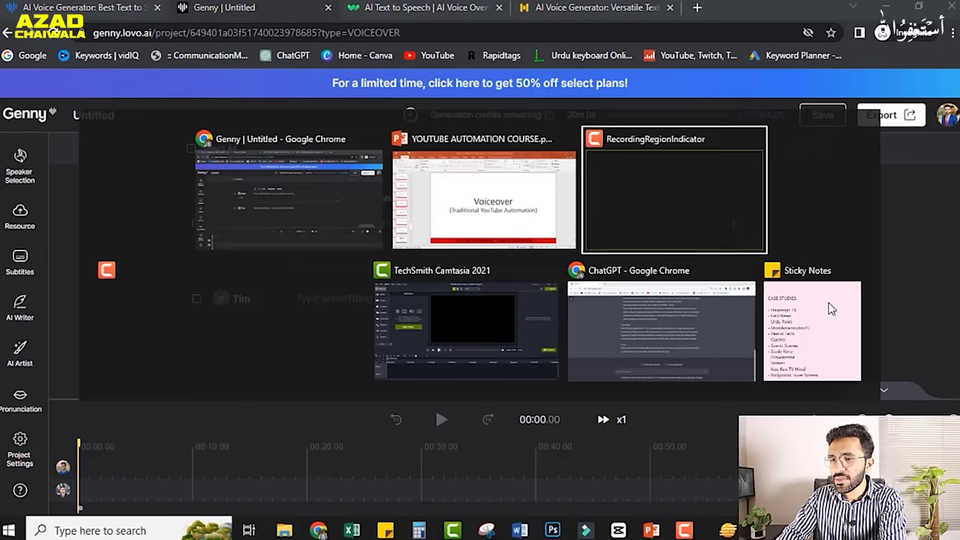
{"action": "key", "text": "alt+Tab"}
{"action": "key", "text": "alt+Tab"}
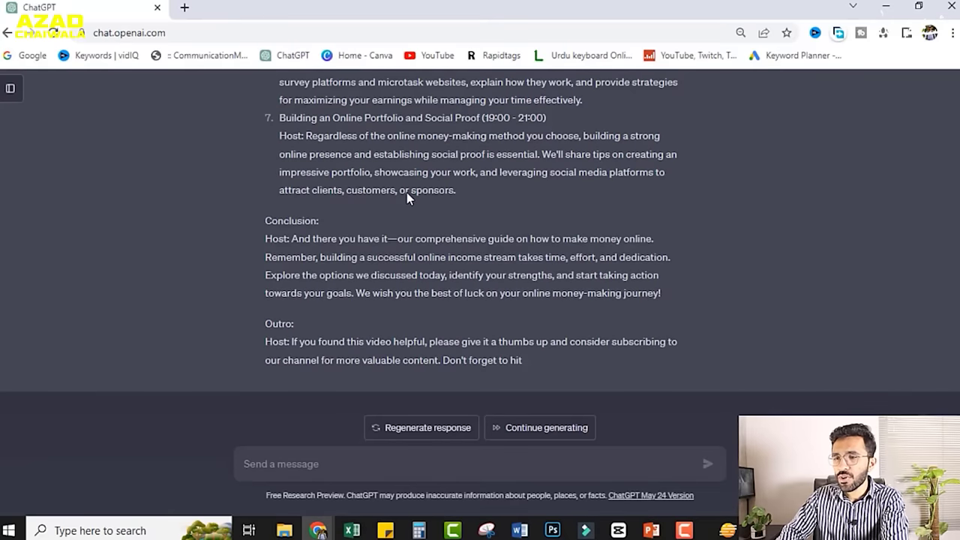
{"action": "scroll", "coordinate": [420, 196], "scroll_direction": "up", "scroll_amount": 1}
{"action": "scroll", "coordinate": [407, 192], "scroll_direction": "up", "scroll_amount": 1}
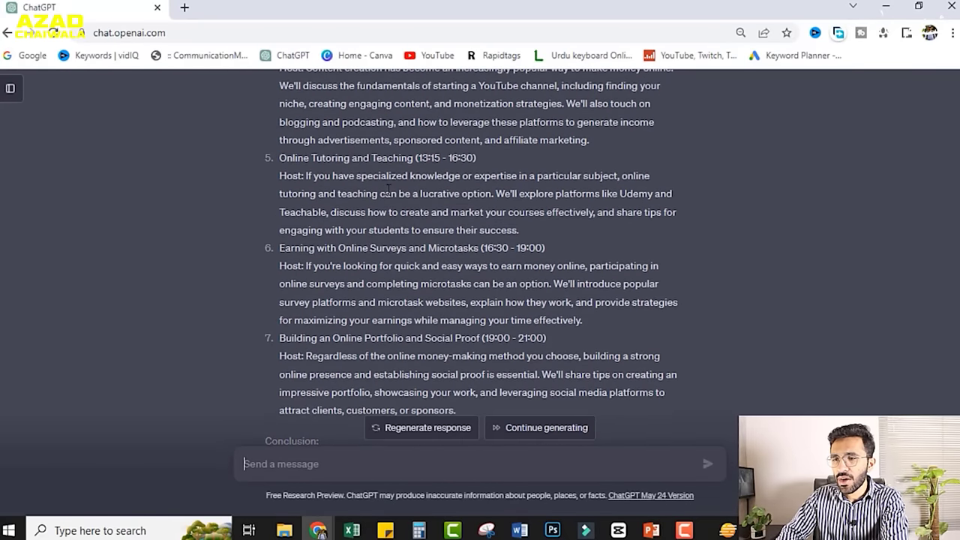
{"action": "left_click_drag", "start_coordinate": [307, 174], "coordinate": [263, 75]}
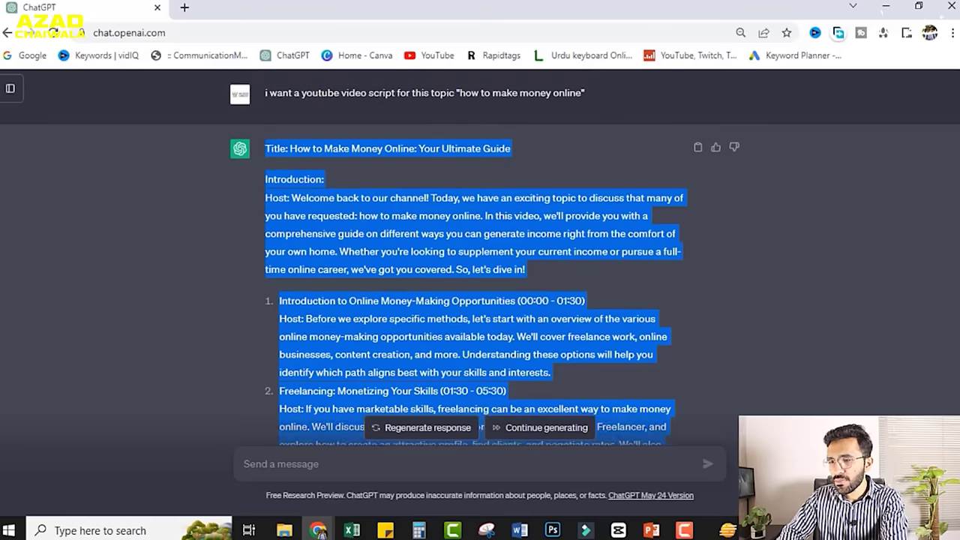
{"action": "left_click", "coordinate": [358, 360]}
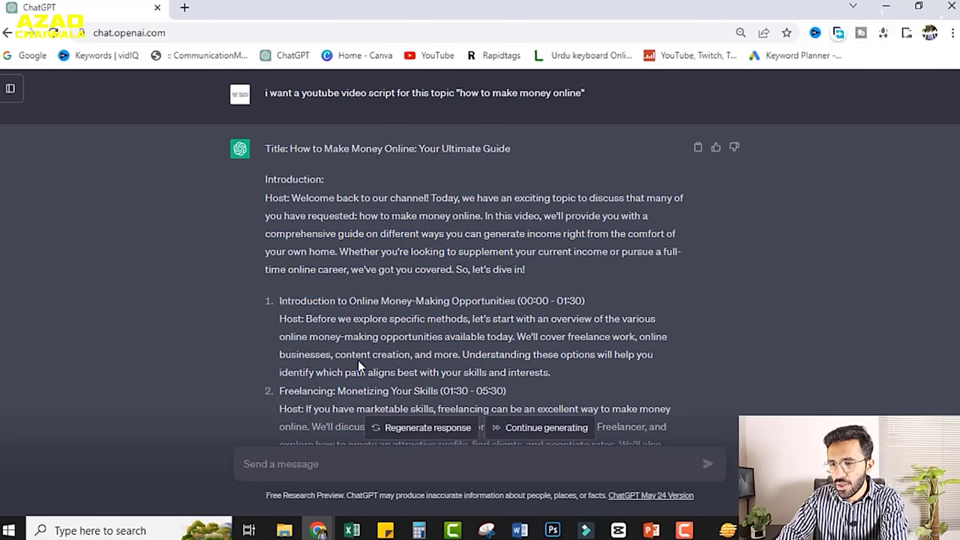
Copy the host text of the script's section 1, starting "Before we explore specific methods", into Kyle's text block in Genny
{"action": "left_click_drag", "start_coordinate": [308, 319], "coordinate": [549, 375]}
{"action": "key", "text": "ctrl+c"}
{"action": "key", "text": "alt+Tab"}
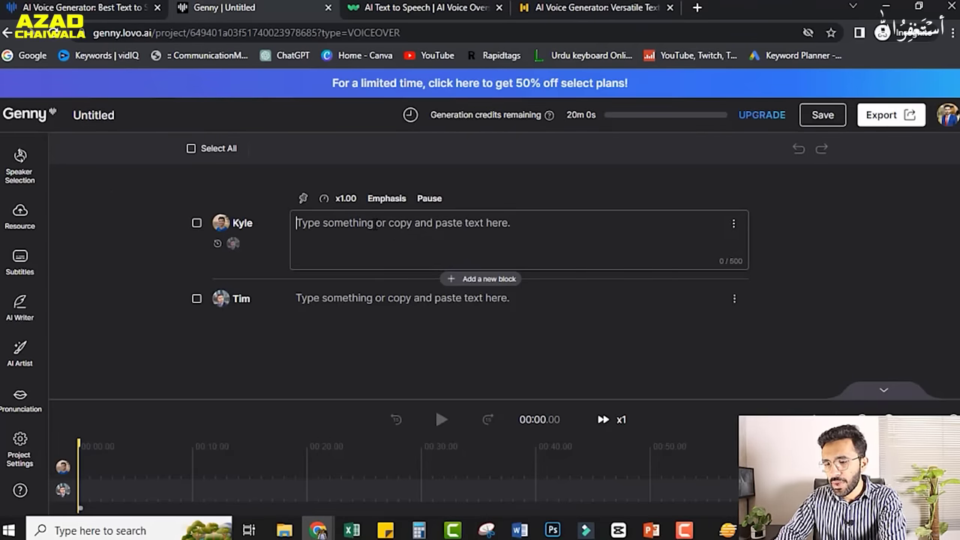
{"action": "key", "text": "ctrl+v"}
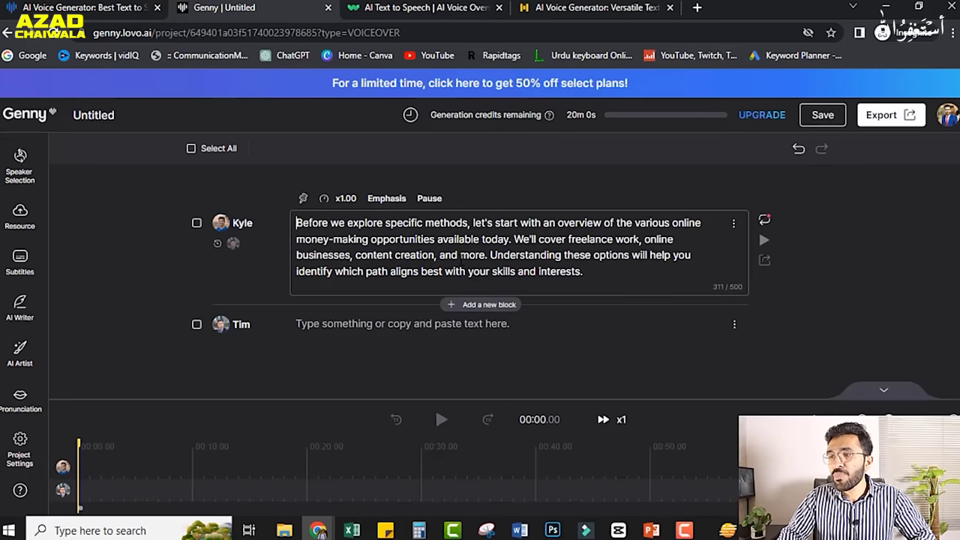
Generate the AI speech for Kyle's text block and play it back
{"action": "left_click", "coordinate": [764, 223]}
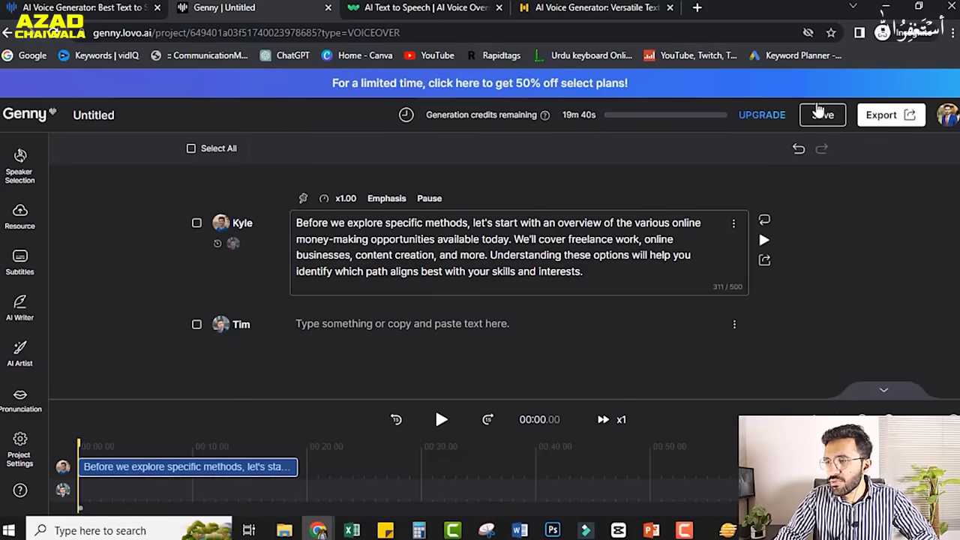
{"action": "left_click", "coordinate": [762, 241]}
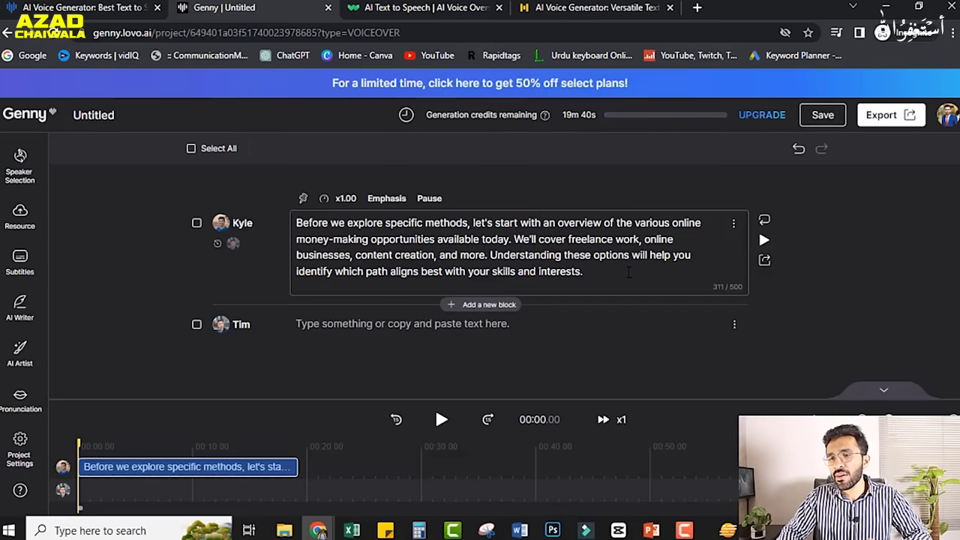
Browse the premium voices offered for Kyle's block and close the voice selection without choosing one
{"action": "left_click", "coordinate": [240, 225]}
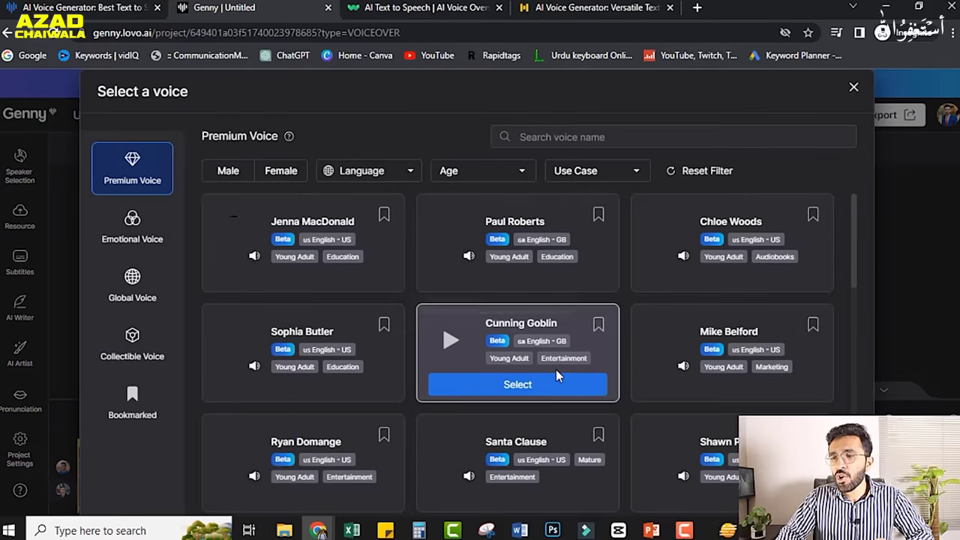
{"action": "scroll", "coordinate": [556, 370], "scroll_direction": "down", "scroll_amount": 6}
{"action": "scroll", "coordinate": [555, 375], "scroll_direction": "down", "scroll_amount": 3}
{"action": "scroll", "coordinate": [555, 375], "scroll_direction": "up", "scroll_amount": 4}
{"action": "scroll", "coordinate": [556, 369], "scroll_direction": "up", "scroll_amount": 5}
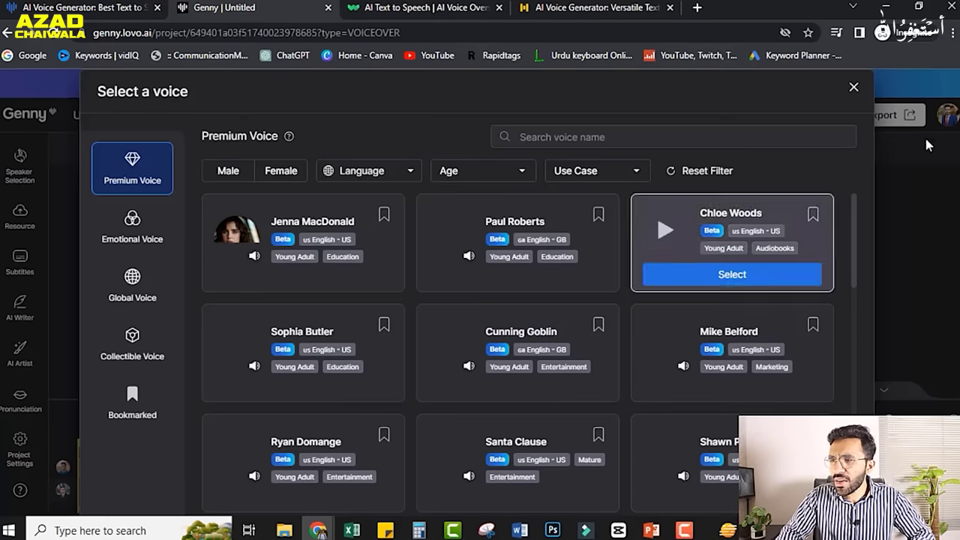
{"action": "left_click", "coordinate": [853, 89]}
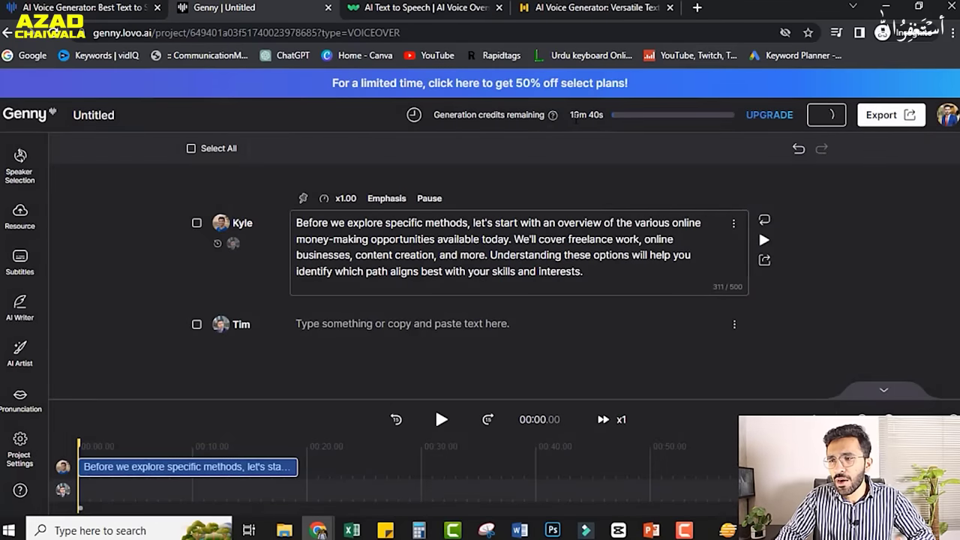
Check the remaining generation credits of the Genny account
{"action": "left_click_drag", "start_coordinate": [573, 117], "coordinate": [600, 125]}
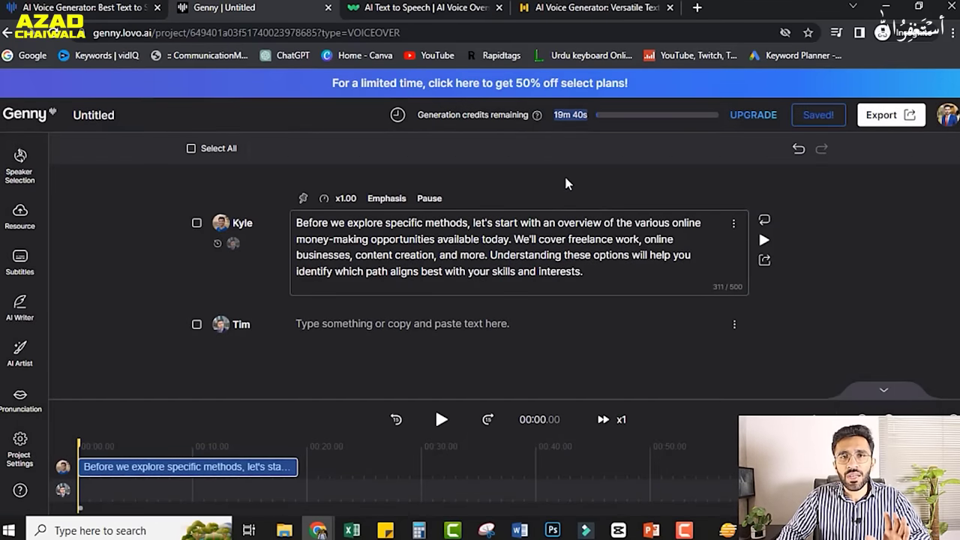
{"action": "mouse_move", "coordinate": [547, 222]}
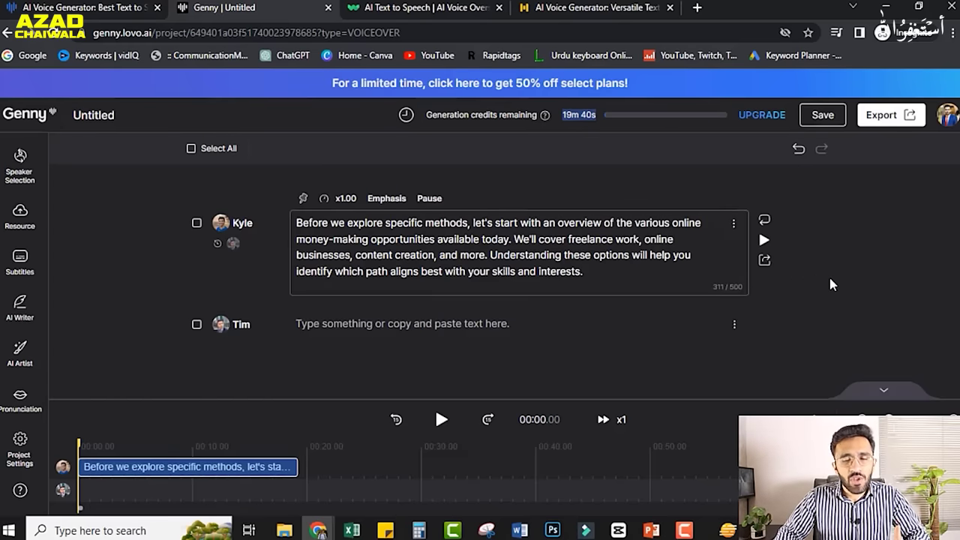
{"action": "mouse_move", "coordinate": [658, 289]}
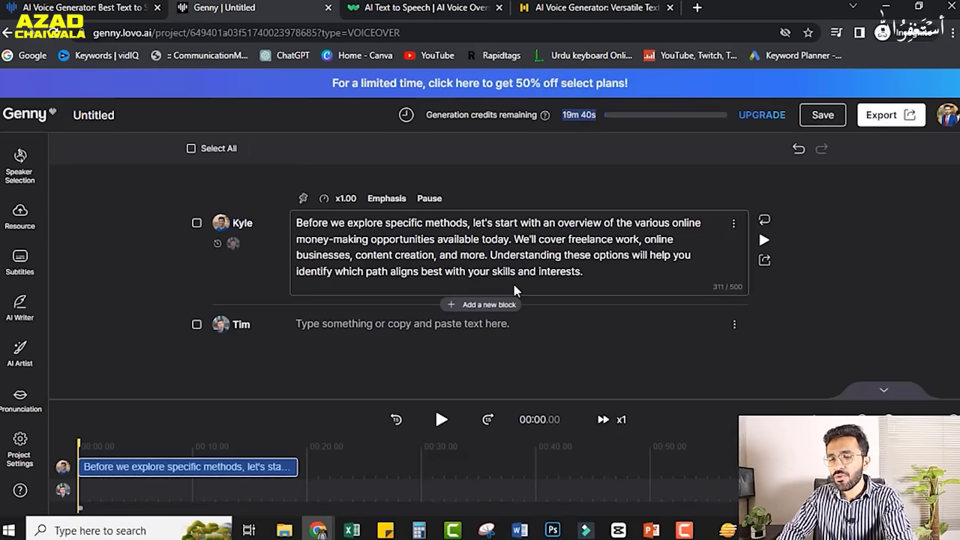
Switch to Camtasia, import audio.m4a into the media bin, and place it at the start of Track 1
{"action": "key", "text": "alt+Tab"}
{"action": "key", "text": "alt+Tab"}
{"action": "scroll", "coordinate": [515, 287], "scroll_direction": "down", "scroll_amount": 1}
{"action": "key", "text": "alt+Tab"}
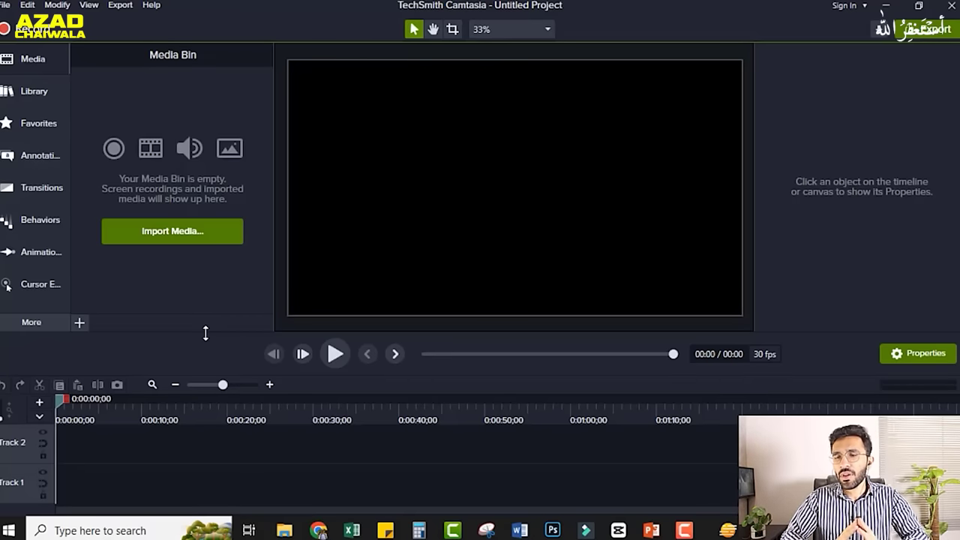
{"action": "left_click", "coordinate": [191, 242]}
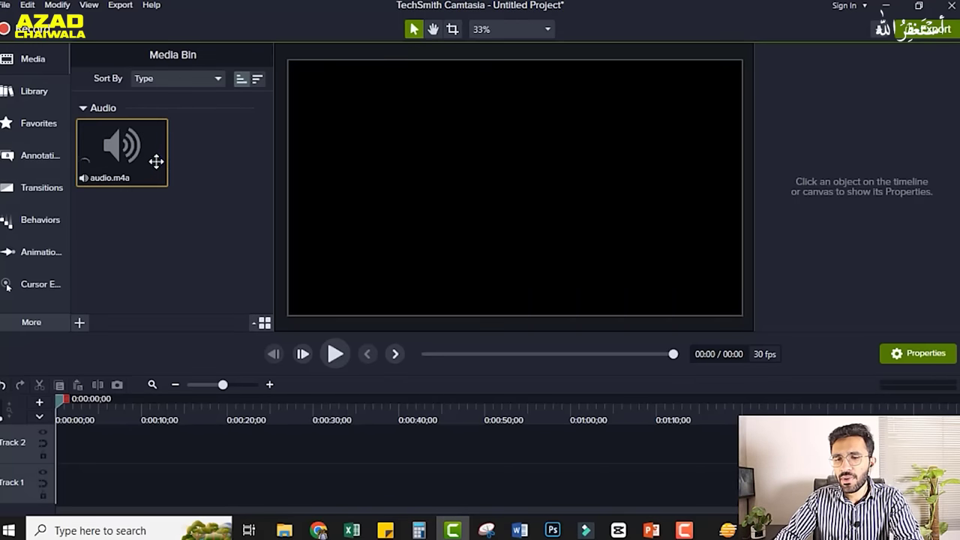
{"action": "mouse_move", "coordinate": [151, 161]}
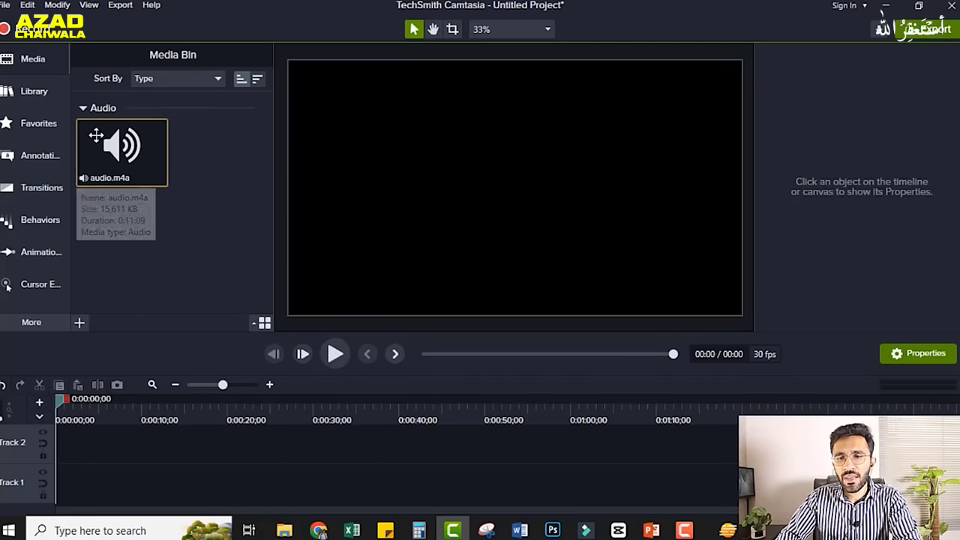
{"action": "left_click_drag", "start_coordinate": [108, 146], "coordinate": [51, 489]}
{"action": "left_click", "coordinate": [139, 464]}
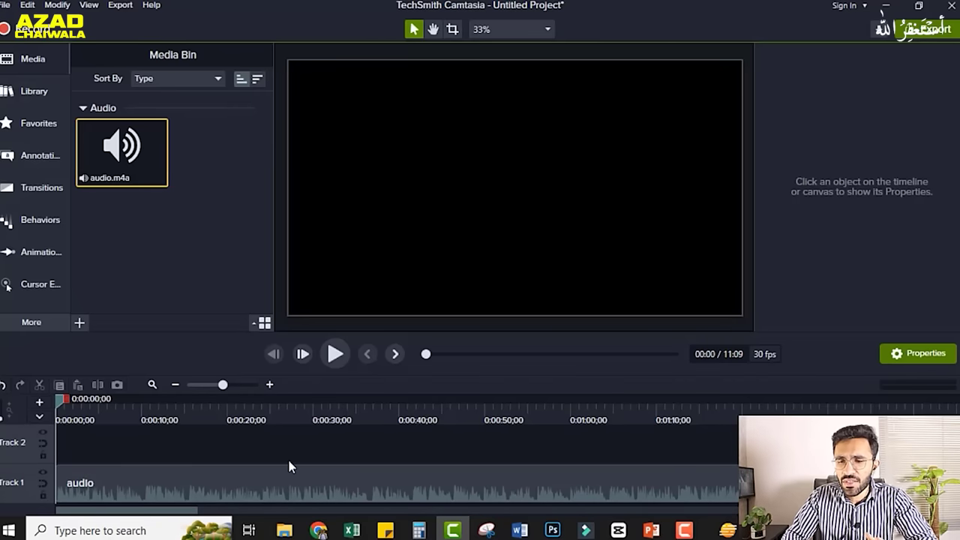
Trim the end of the audio clip on Track 1 so that it ends at 0:00:23;25
{"action": "left_click", "coordinate": [174, 385]}
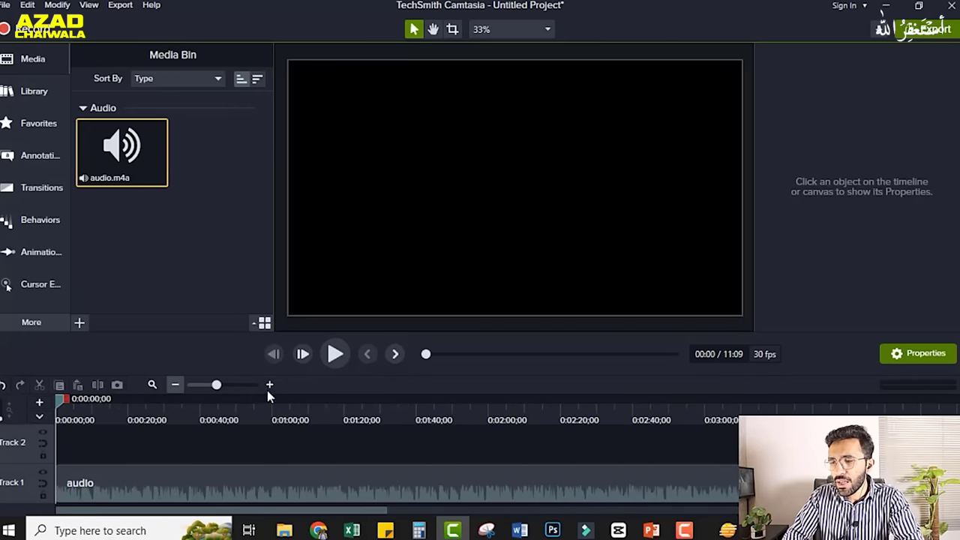
{"action": "left_click", "coordinate": [174, 386]}
{"action": "left_click", "coordinate": [173, 384]}
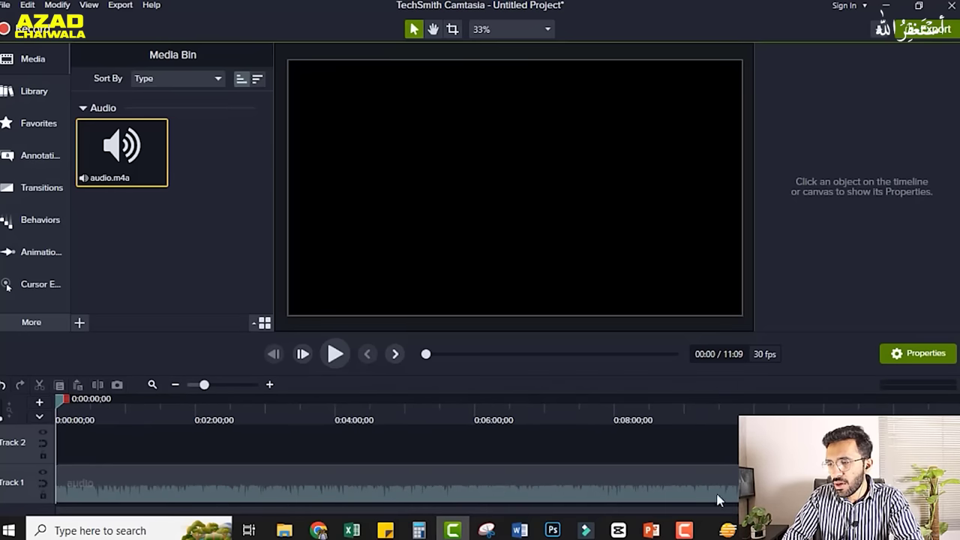
{"action": "left_click_drag", "start_coordinate": [853, 484], "coordinate": [146, 484]}
{"action": "left_click", "coordinate": [270, 385]}
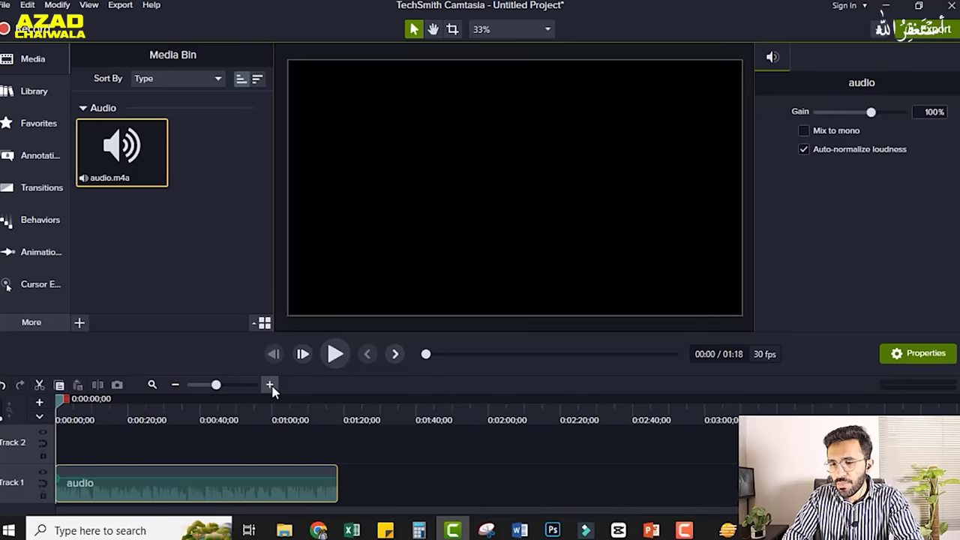
{"action": "left_click", "coordinate": [269, 384]}
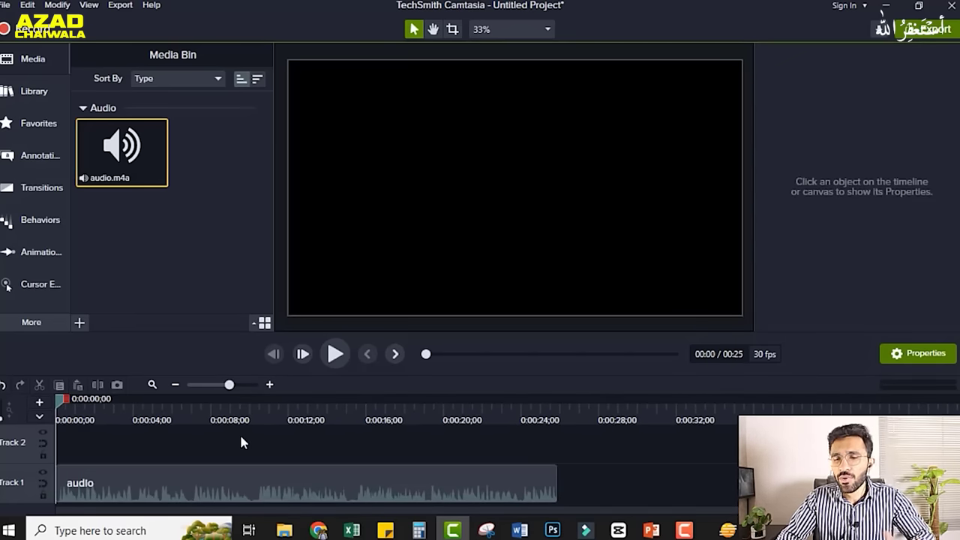
{"action": "key", "text": "space"}
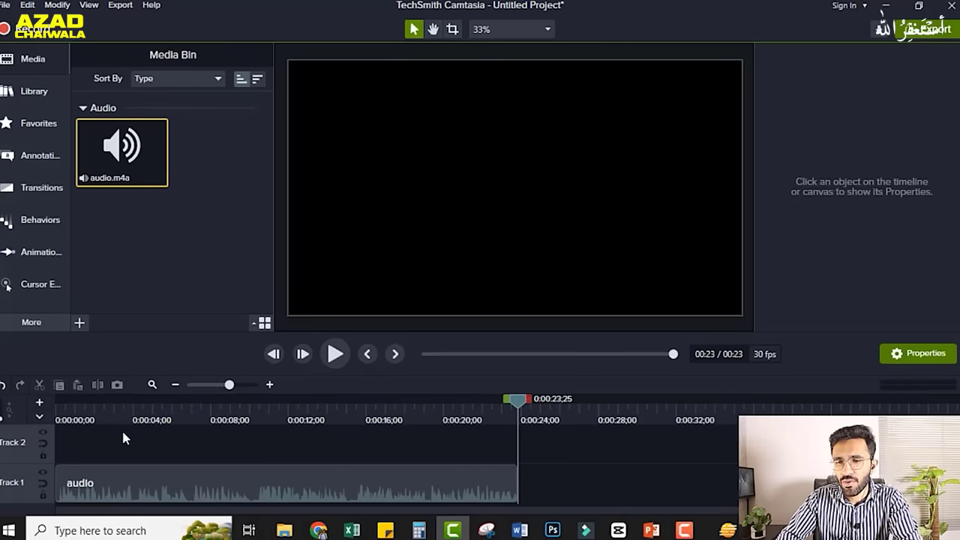
{"action": "left_click", "coordinate": [174, 254]}
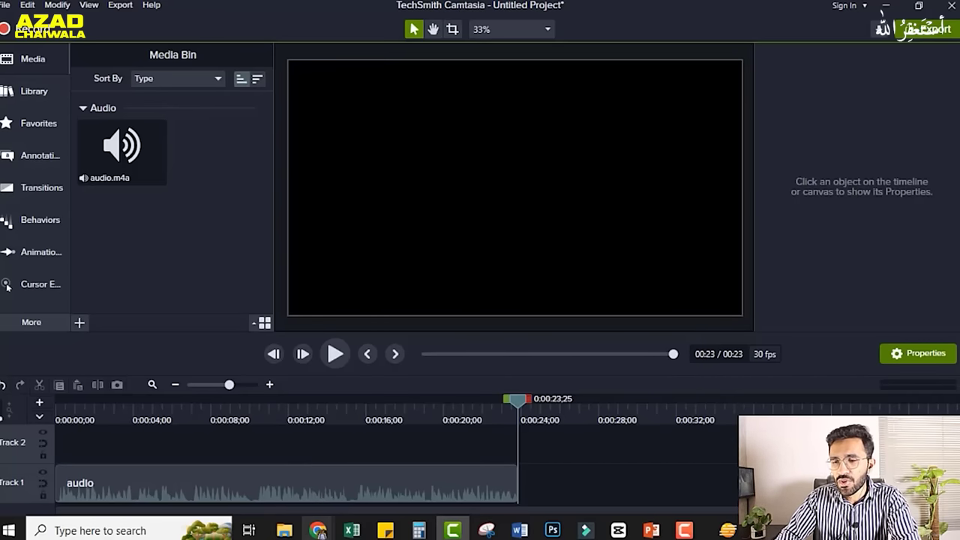
Switch to the ChatGPT browser window and open the Pexels website in a new tab
{"action": "mouse_move", "coordinate": [319, 530]}
{"action": "left_click", "coordinate": [348, 501]}
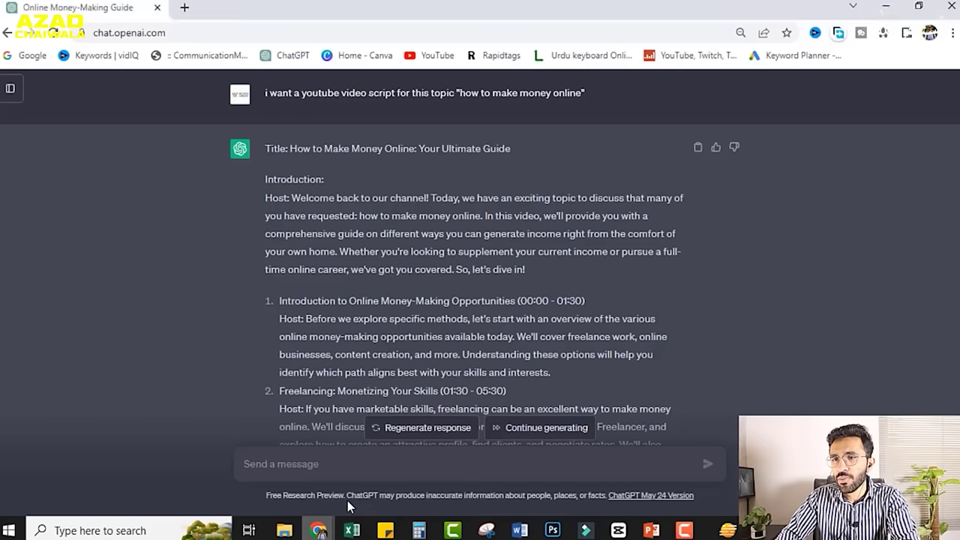
{"action": "left_click", "coordinate": [191, 8]}
{"action": "type", "text": "pexe"}
{"action": "key", "text": "Return"}
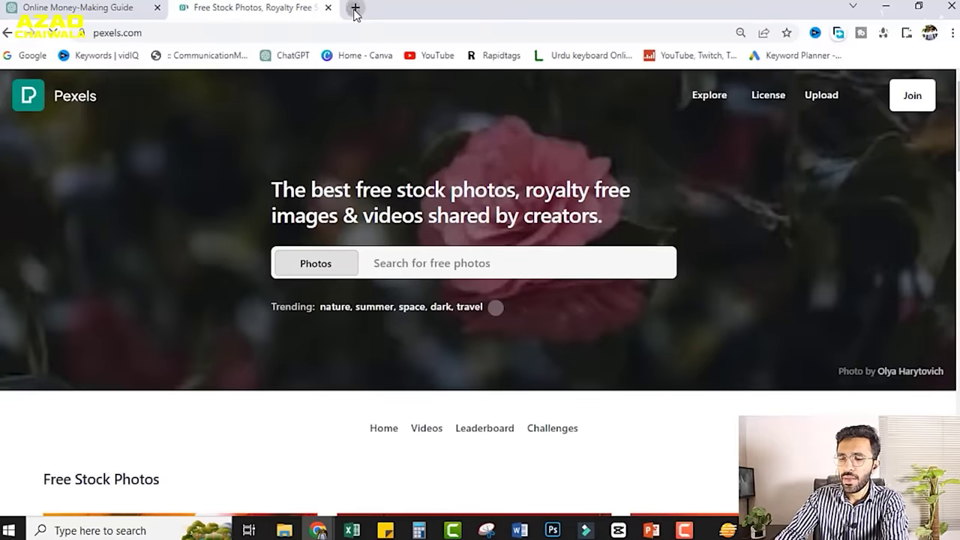
Open Pixabay and storyblocks.com in two more new tabs
{"action": "left_click", "coordinate": [355, 8]}
{"action": "type", "text": "p"}
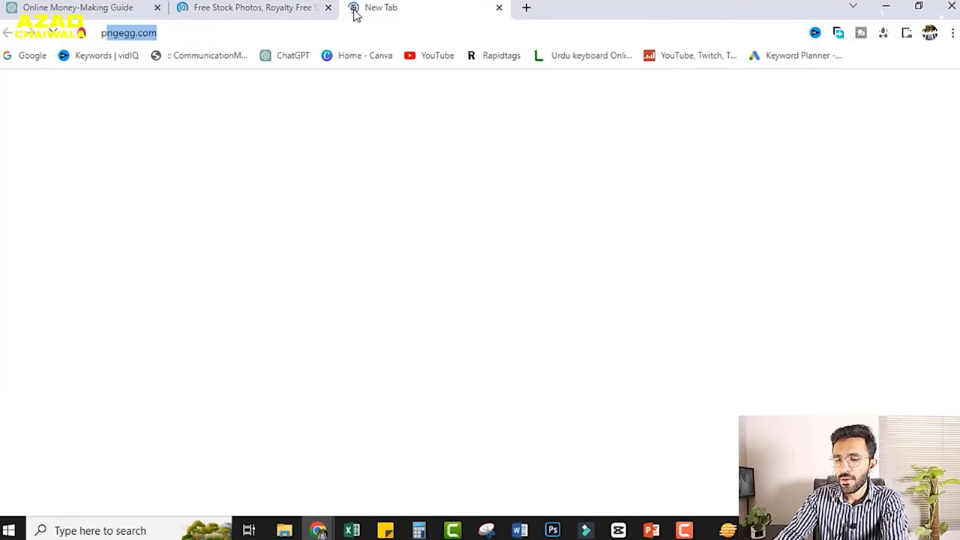
{"action": "type", "text": "ixabay"}
{"action": "key", "text": "Return"}
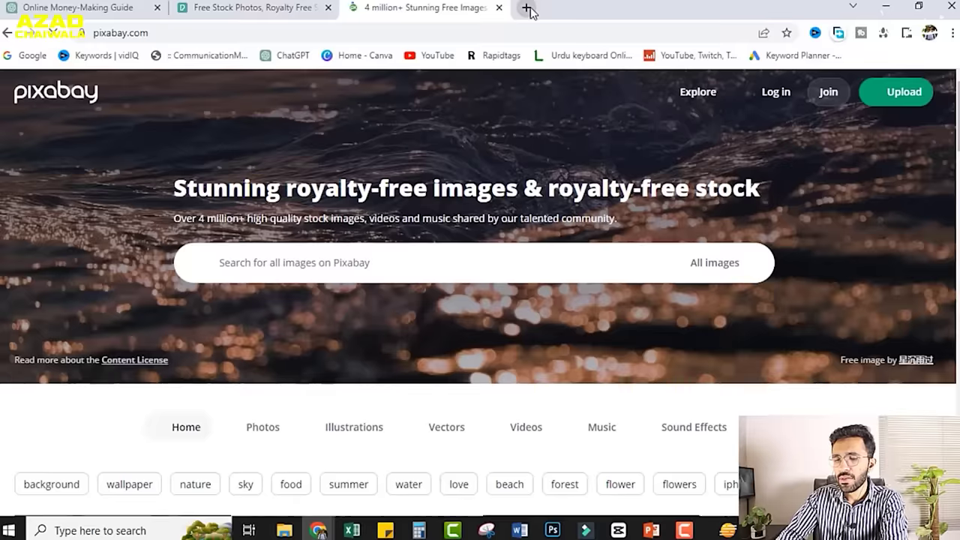
{"action": "left_click", "coordinate": [526, 8]}
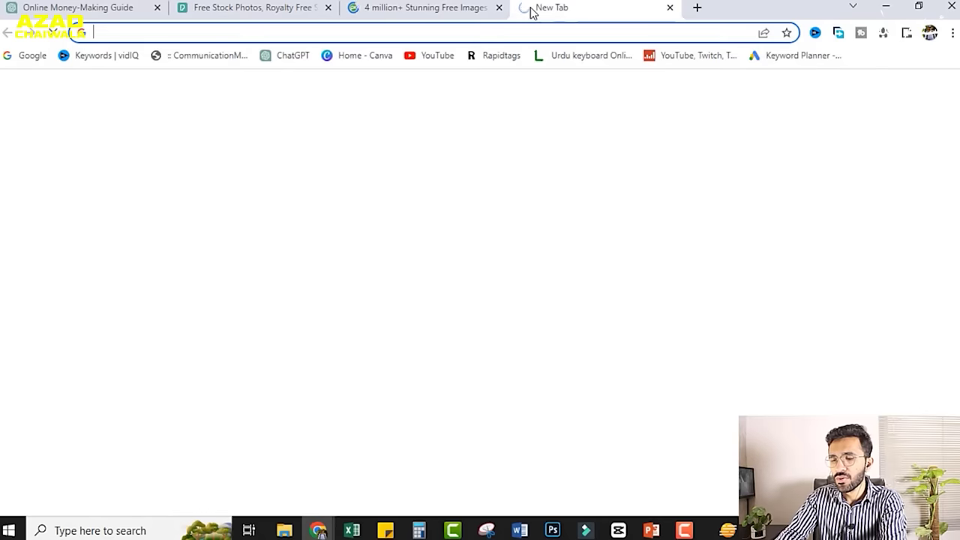
{"action": "type", "text": "storyblocks.com"}
{"action": "key", "text": "Return"}
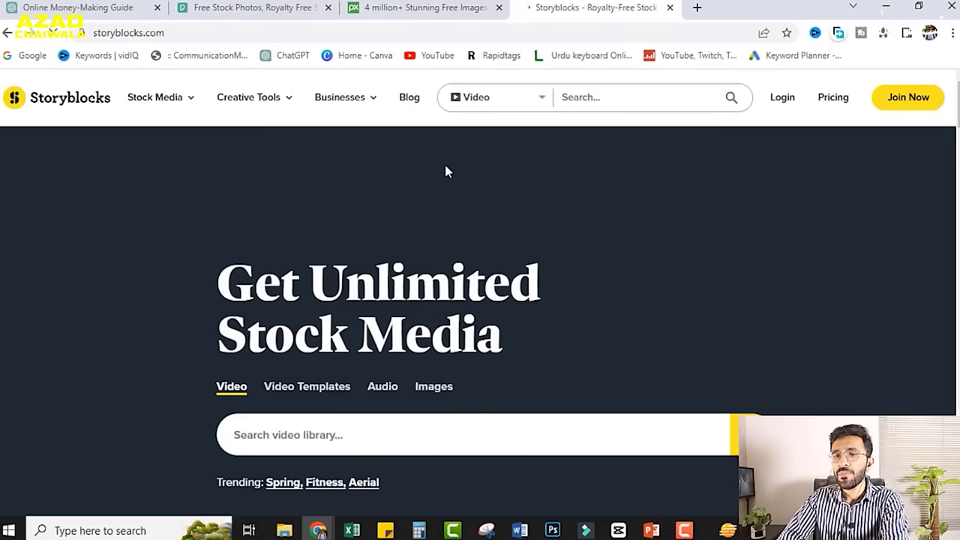
Look through the Pexels, Pixabay and Storyblocks home pages as sources of stock photos and videos
{"action": "left_click", "coordinate": [255, 7]}
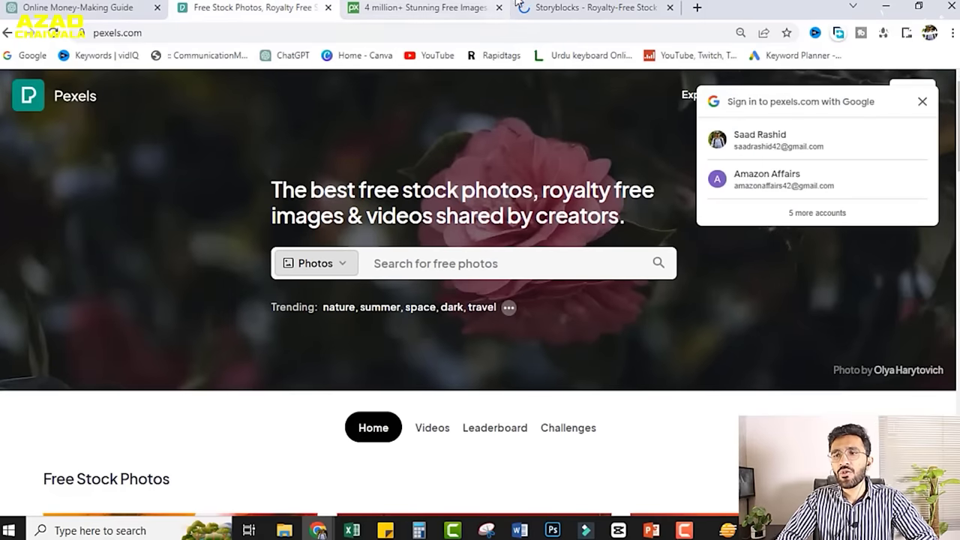
{"action": "left_click", "coordinate": [415, 7]}
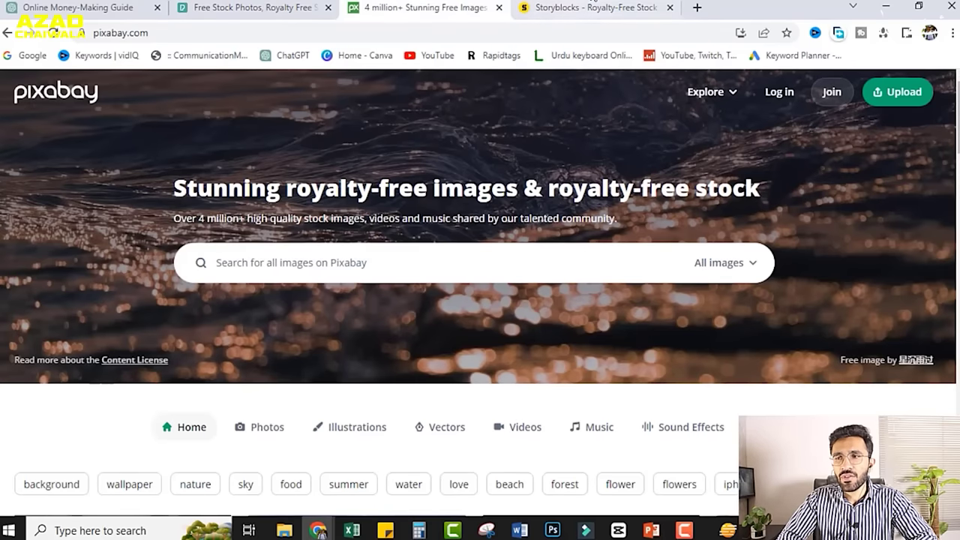
{"action": "left_click", "coordinate": [592, 6]}
{"action": "scroll", "coordinate": [421, 308], "scroll_direction": "down", "scroll_amount": 3}
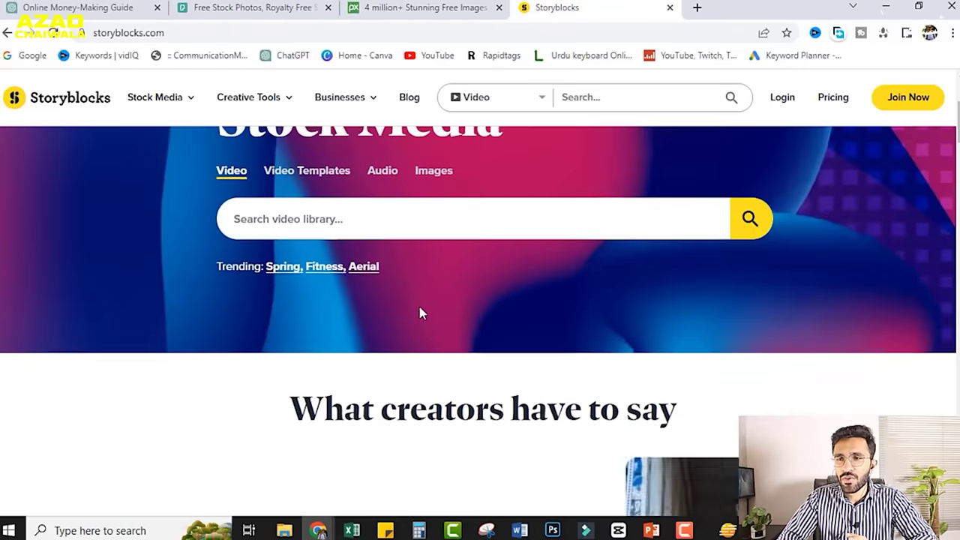
{"action": "scroll", "coordinate": [420, 313], "scroll_direction": "up", "scroll_amount": 3}
{"action": "left_click", "coordinate": [285, 6]}
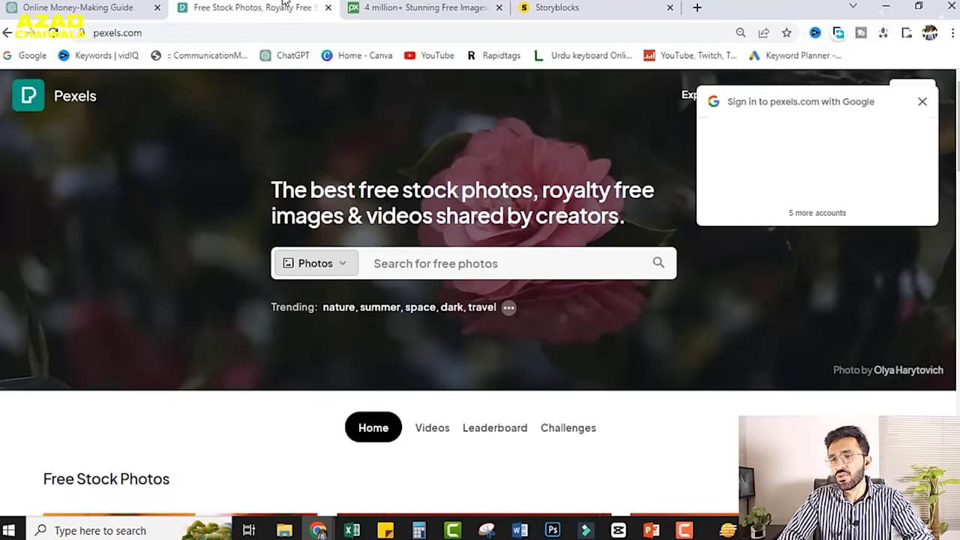
{"action": "scroll", "coordinate": [444, 260], "scroll_direction": "down", "scroll_amount": 2}
{"action": "scroll", "coordinate": [435, 360], "scroll_direction": "up", "scroll_amount": 2}
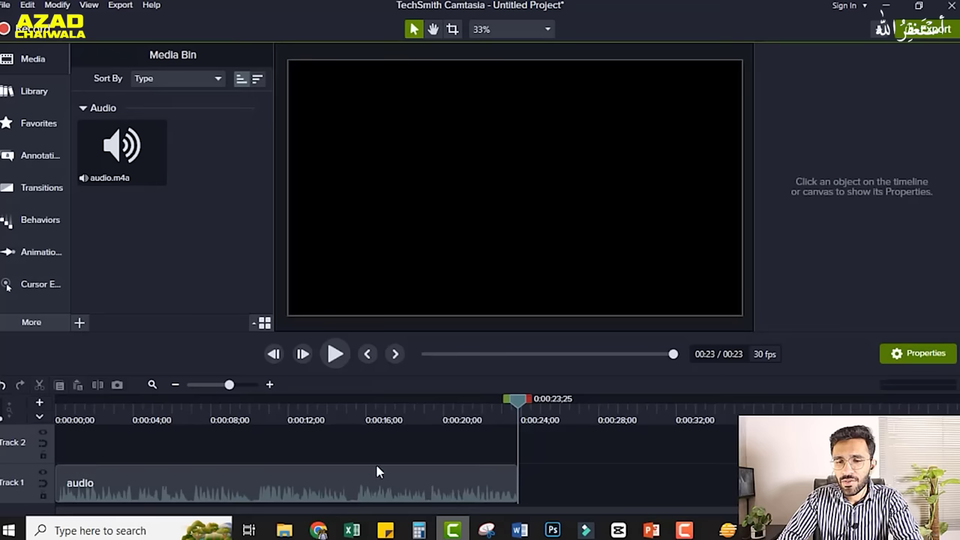
Return to Camtasia and play the audio clip from its start to about 4 seconds
{"action": "left_click_drag", "start_coordinate": [117, 404], "coordinate": [58, 403]}
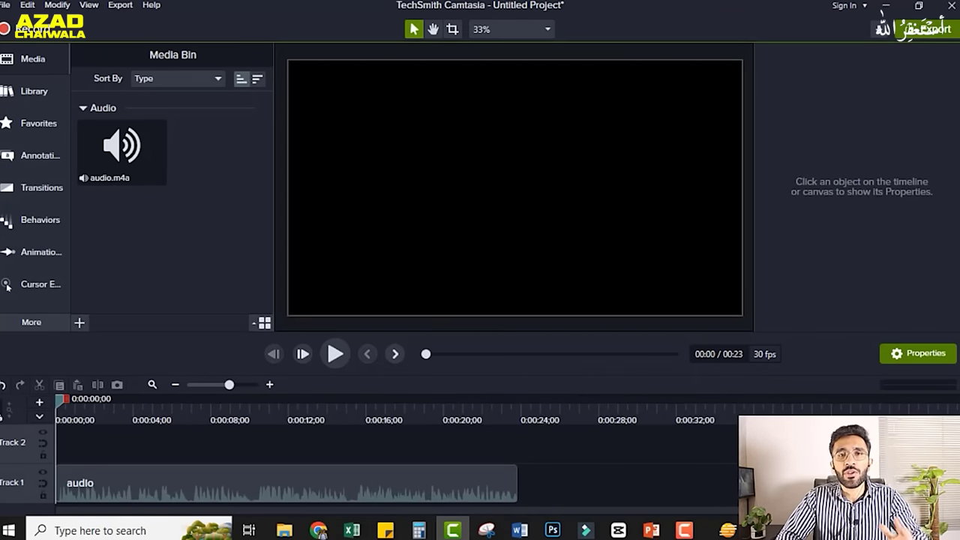
{"action": "key", "text": "space"}
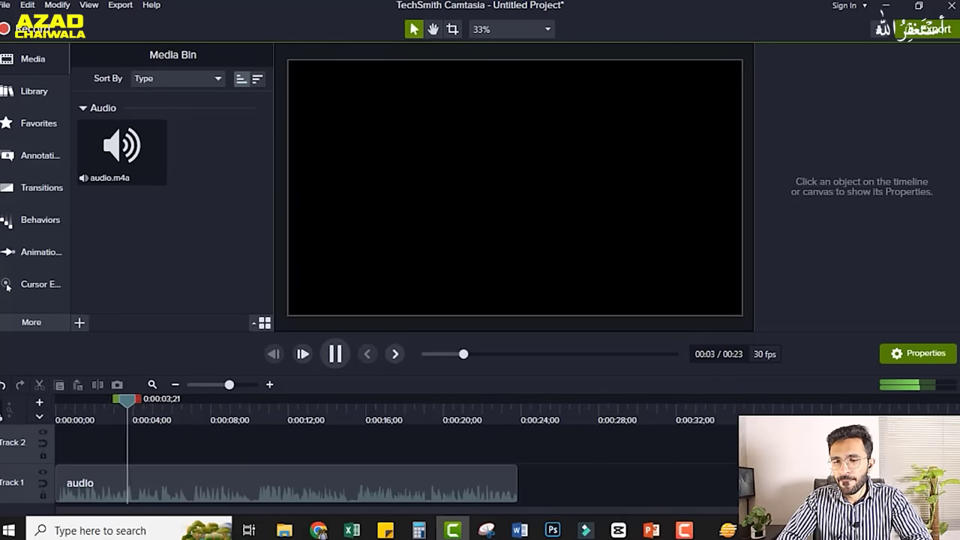
{"action": "key", "text": "space"}
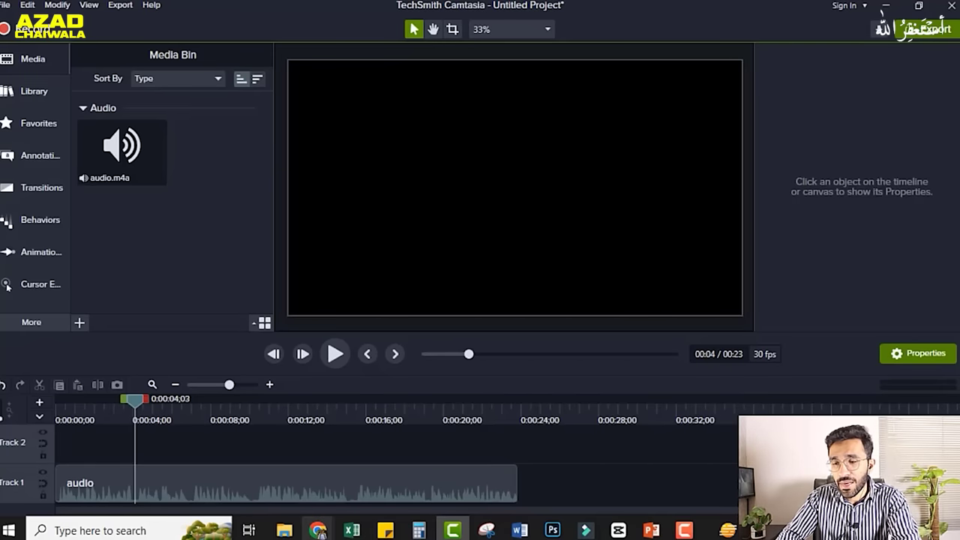
Switch back to Pexels in the browser and search its photos for "financial trouble"
{"action": "mouse_move", "coordinate": [318, 530]}
{"action": "left_click", "coordinate": [375, 482]}
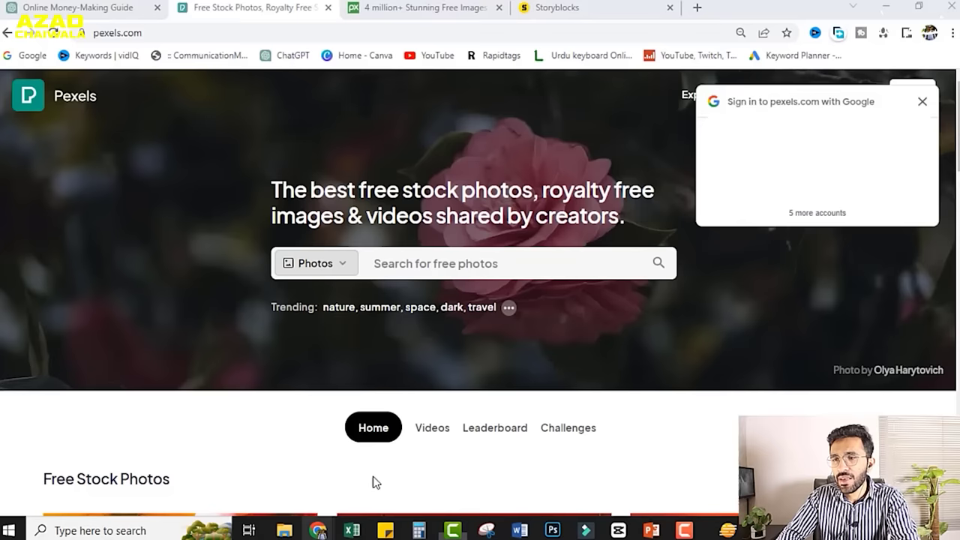
{"action": "left_click", "coordinate": [414, 268]}
{"action": "type", "text": "f"}
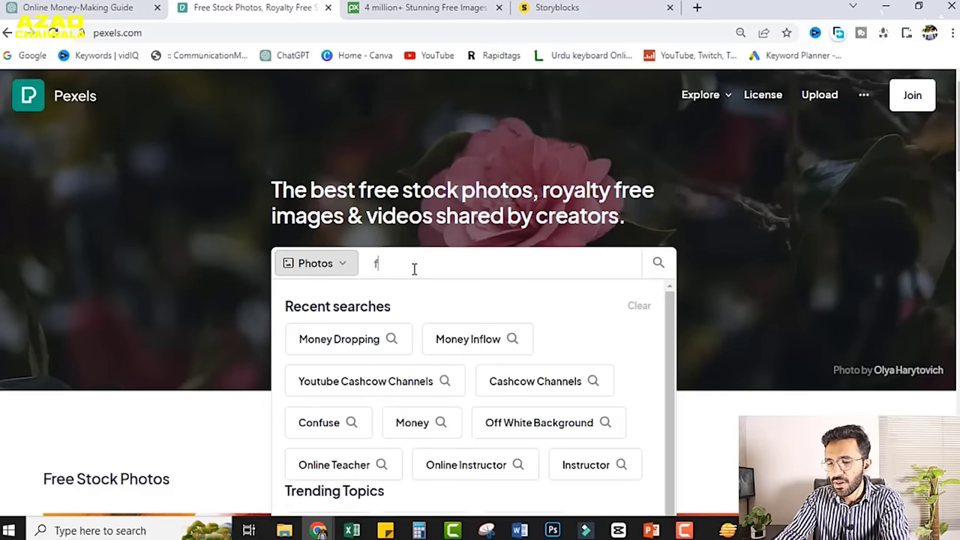
{"action": "type", "text": "inancial trouble"}
{"action": "key", "text": "Return"}
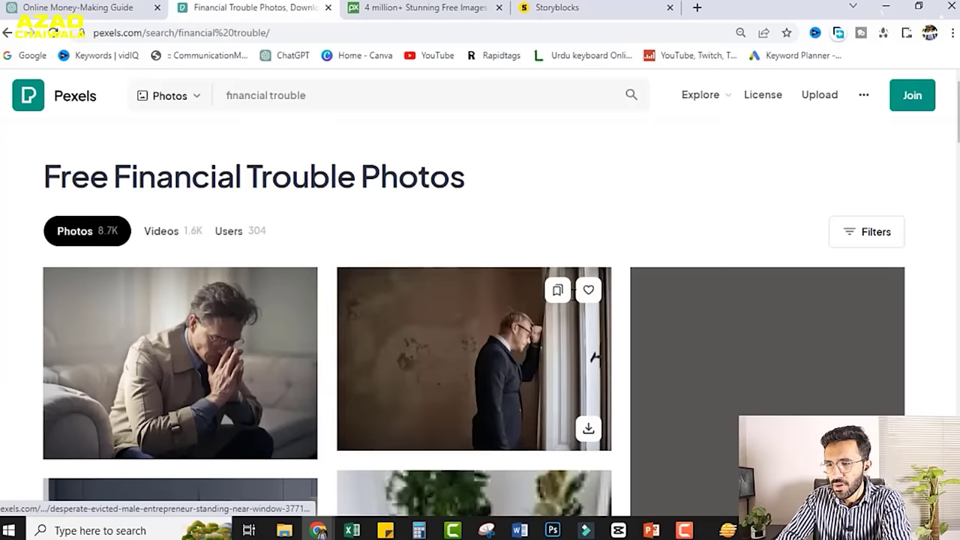
Find the photo of a stressed man sitting at a table beside a woman in the financial trouble results and open it
{"action": "scroll", "coordinate": [574, 302], "scroll_direction": "down", "scroll_amount": 4}
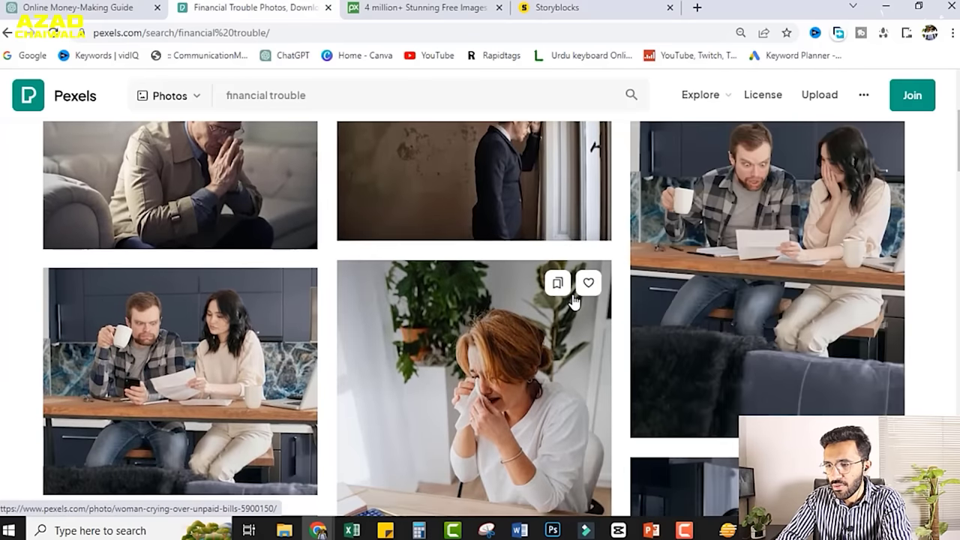
{"action": "scroll", "coordinate": [573, 301], "scroll_direction": "down", "scroll_amount": 3}
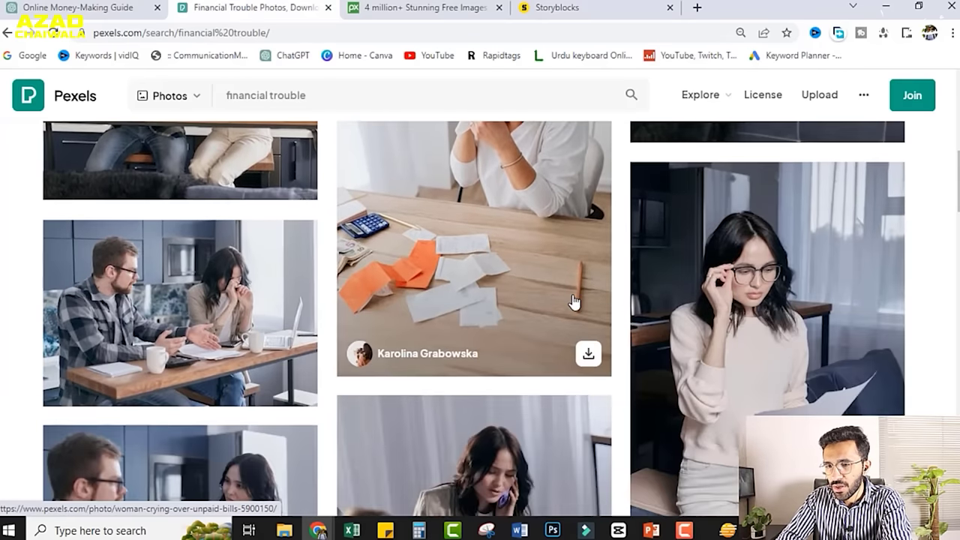
{"action": "scroll", "coordinate": [573, 302], "scroll_direction": "down", "scroll_amount": 2}
{"action": "scroll", "coordinate": [281, 317], "scroll_direction": "down", "scroll_amount": 3}
{"action": "left_click", "coordinate": [281, 318]}
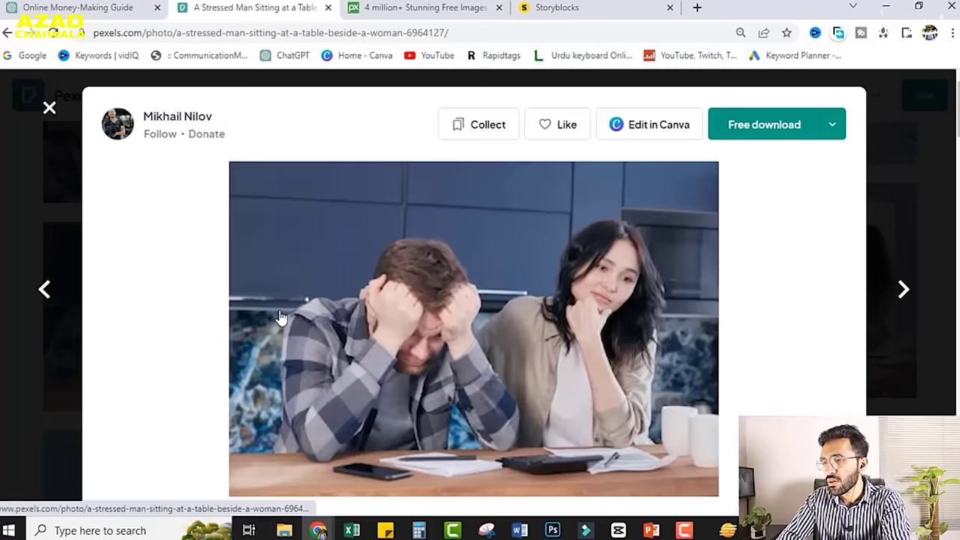
Download the stressed man photo in its original 2937×2011 size and return to the search results
{"action": "left_click", "coordinate": [840, 128]}
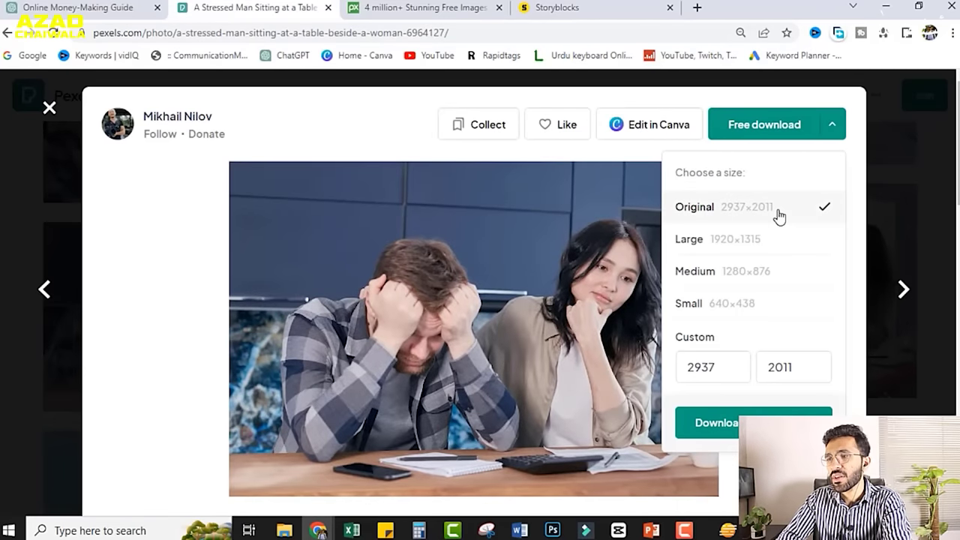
{"action": "scroll", "coordinate": [743, 308], "scroll_direction": "down", "scroll_amount": 2}
{"action": "scroll", "coordinate": [743, 311], "scroll_direction": "up", "scroll_amount": 1}
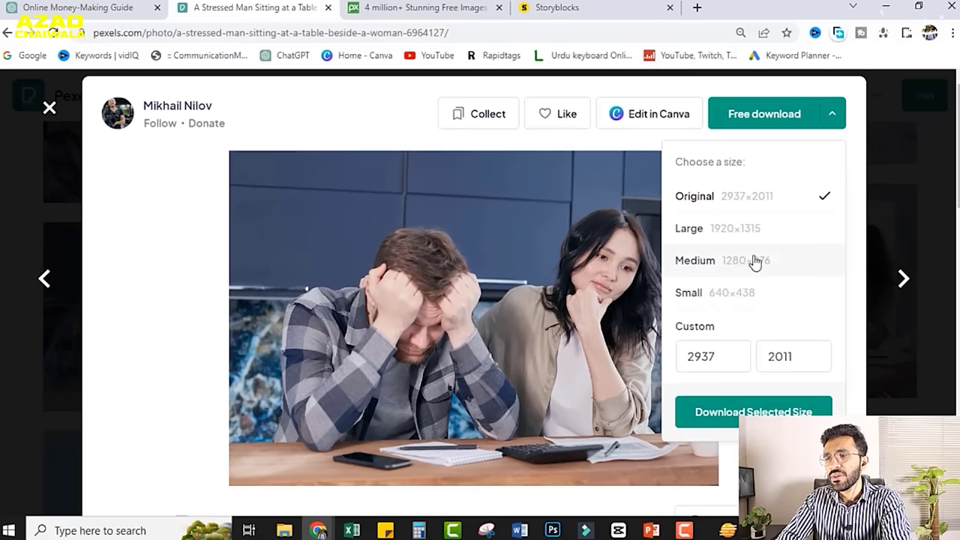
{"action": "left_click", "coordinate": [709, 412]}
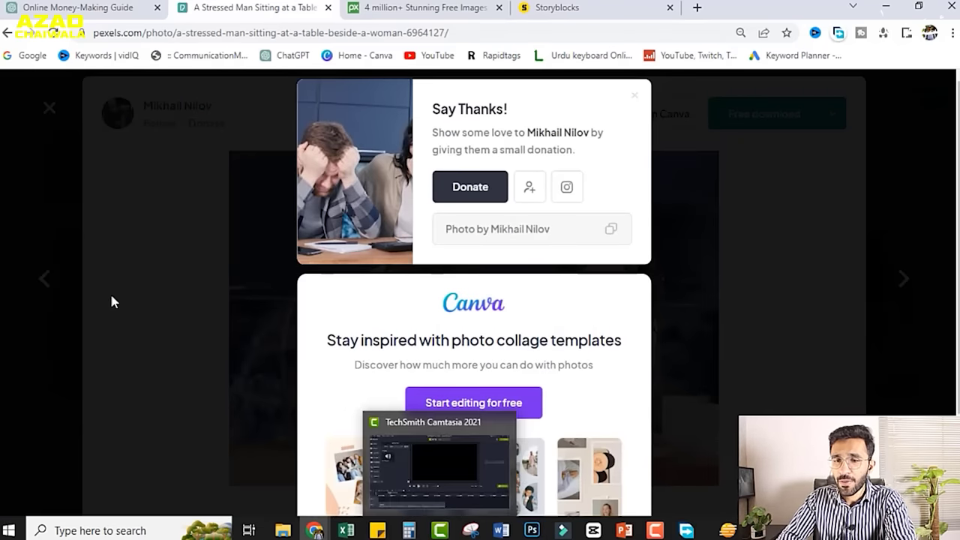
{"action": "left_click", "coordinate": [111, 297]}
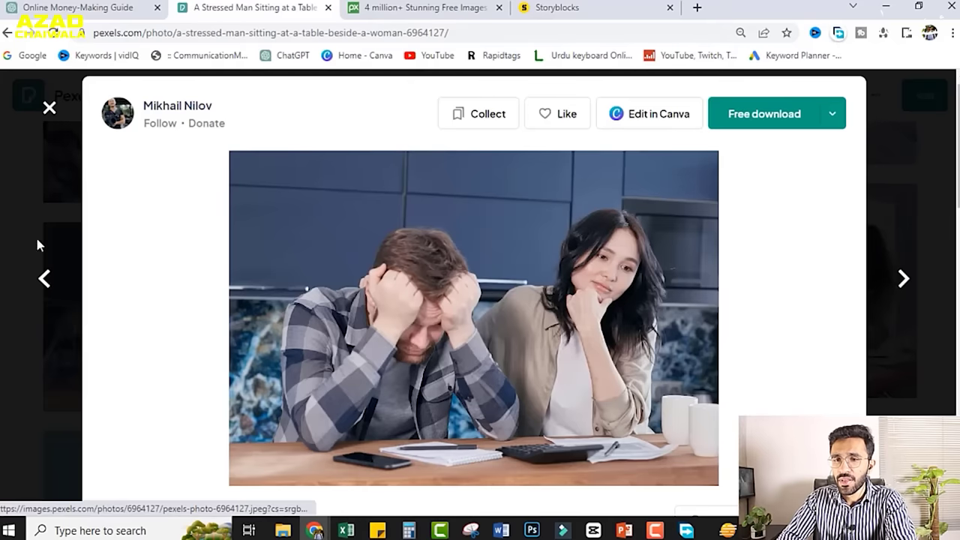
{"action": "left_click", "coordinate": [48, 109]}
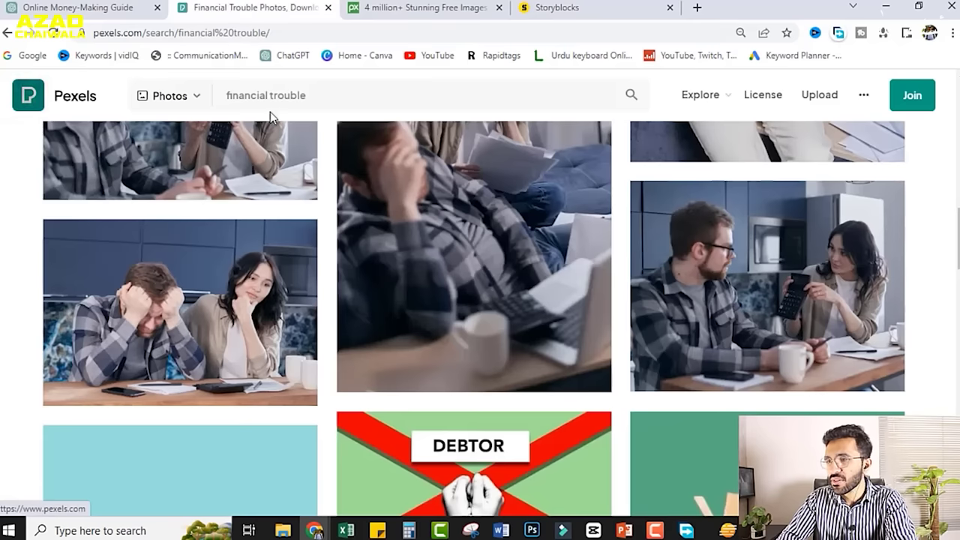
Switch the "financial trouble" search results from photos to videos
{"action": "left_click", "coordinate": [187, 97]}
{"action": "left_click", "coordinate": [175, 156]}
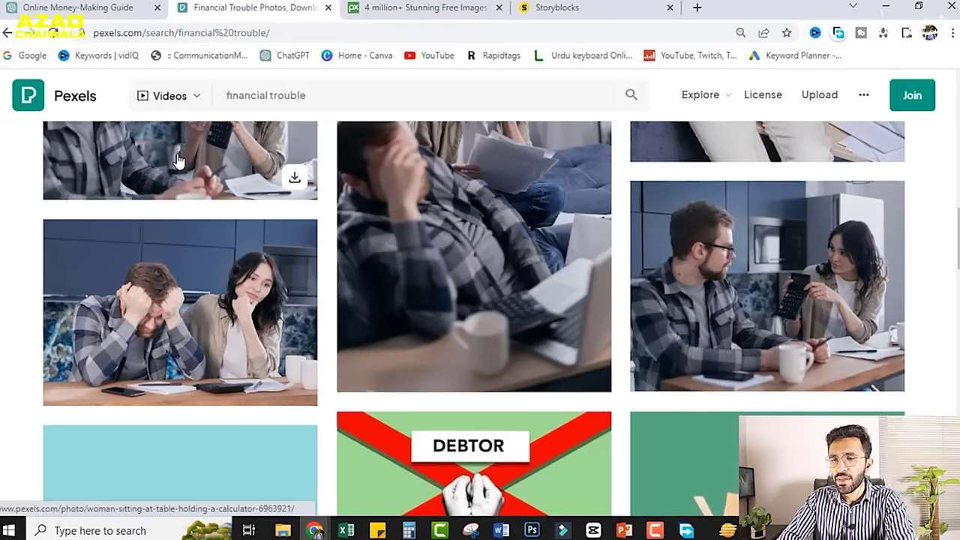
{"action": "scroll", "coordinate": [635, 282], "scroll_direction": "up", "scroll_amount": 5}
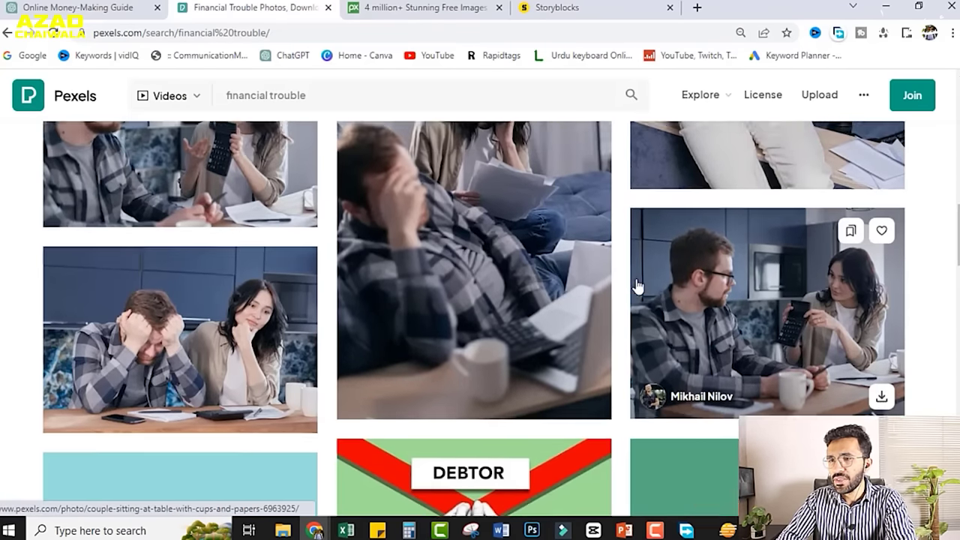
{"action": "scroll", "coordinate": [553, 145], "scroll_direction": "up", "scroll_amount": 5}
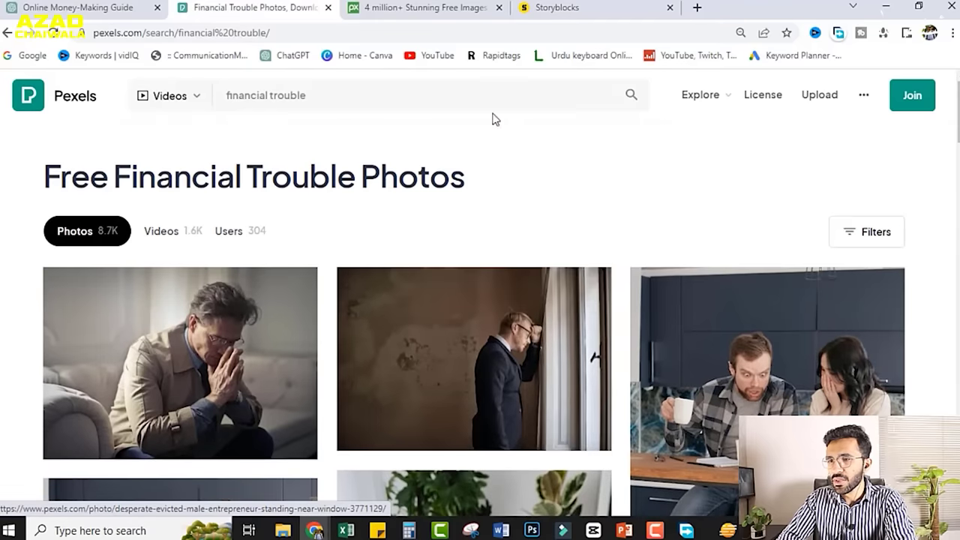
{"action": "left_click", "coordinate": [483, 95]}
{"action": "left_click", "coordinate": [235, 202]}
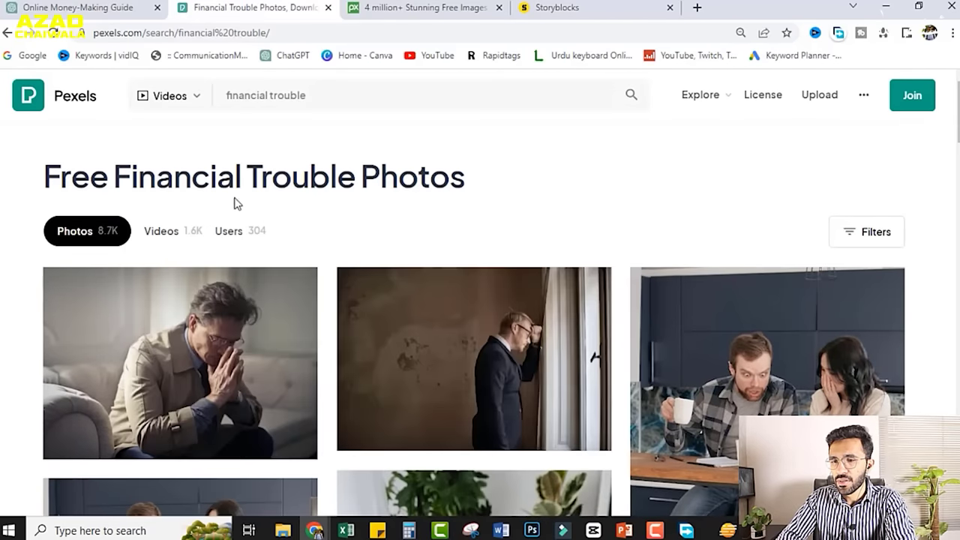
{"action": "left_click", "coordinate": [174, 234]}
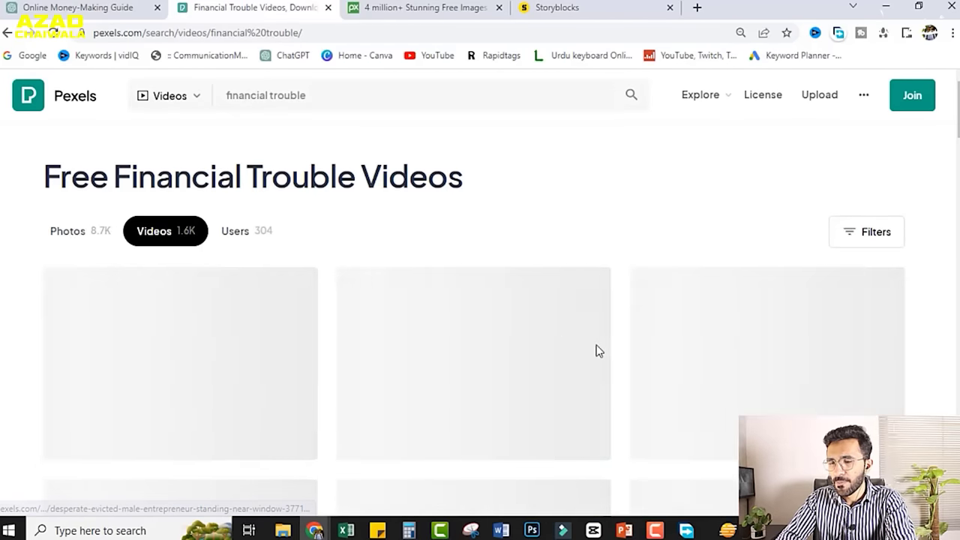
Download the clip of the couple arguing over bill payments from the financial trouble videos and close its preview
{"action": "scroll", "coordinate": [599, 350], "scroll_direction": "down", "scroll_amount": 5}
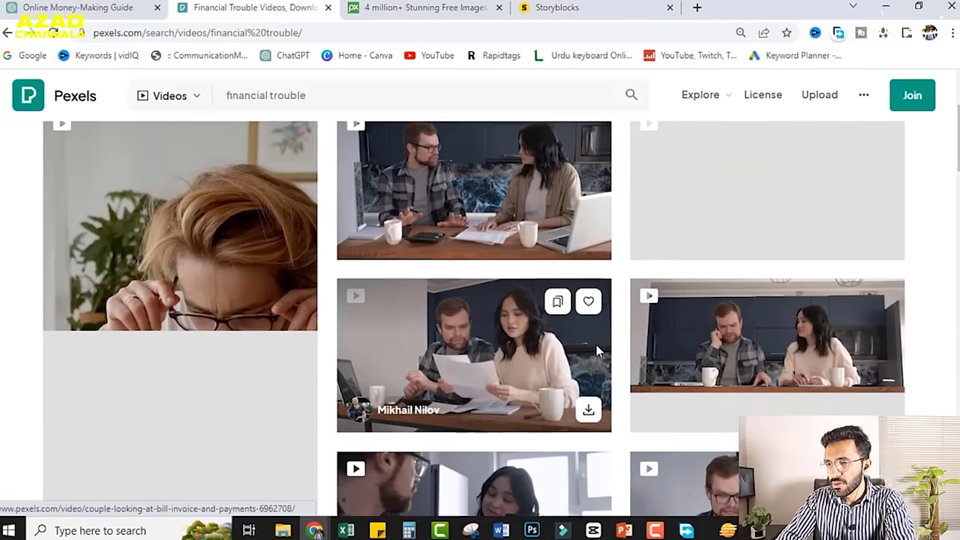
{"action": "scroll", "coordinate": [442, 369], "scroll_direction": "down", "scroll_amount": 5}
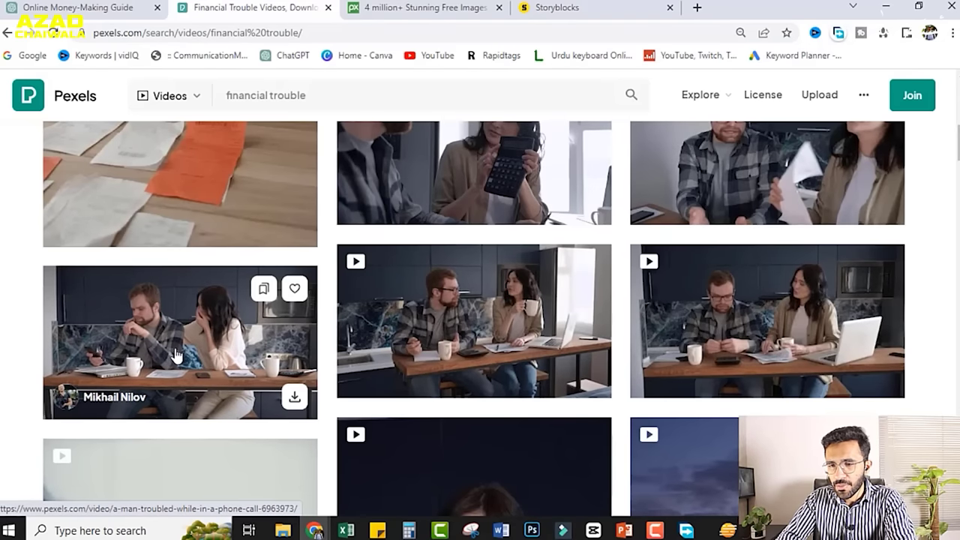
{"action": "scroll", "coordinate": [174, 354], "scroll_direction": "down", "scroll_amount": 1}
{"action": "scroll", "coordinate": [475, 364], "scroll_direction": "down", "scroll_amount": 3}
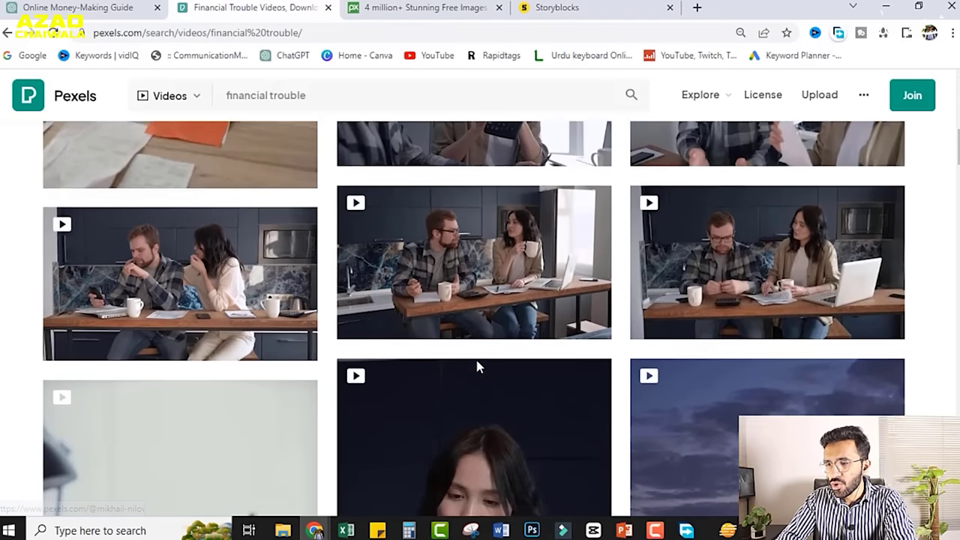
{"action": "scroll", "coordinate": [478, 368], "scroll_direction": "down", "scroll_amount": 1}
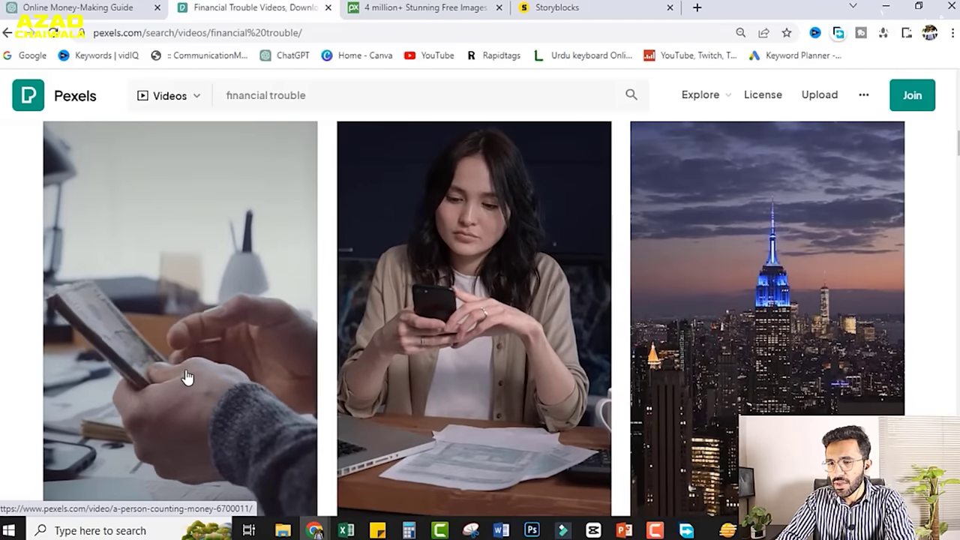
{"action": "left_click", "coordinate": [176, 377]}
{"action": "key", "text": "Escape"}
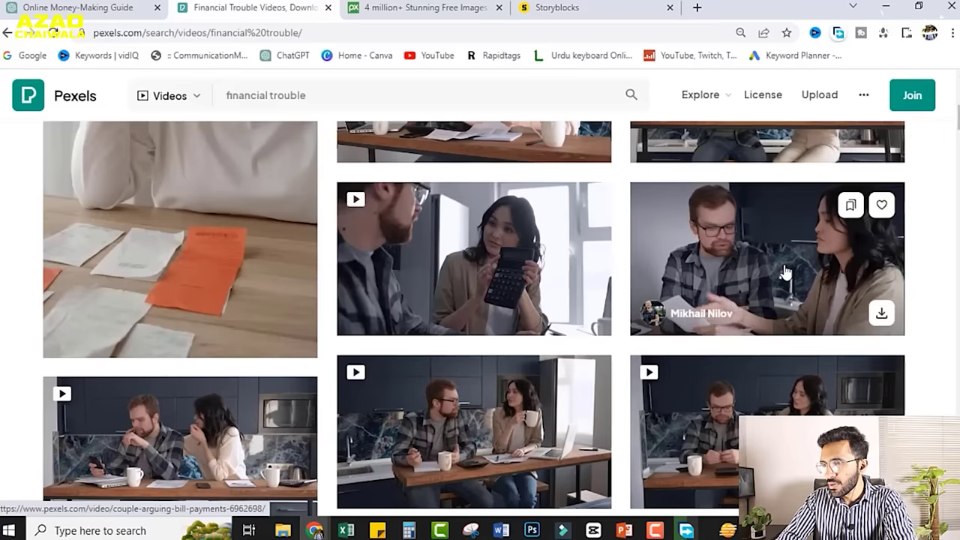
{"action": "left_click", "coordinate": [784, 269]}
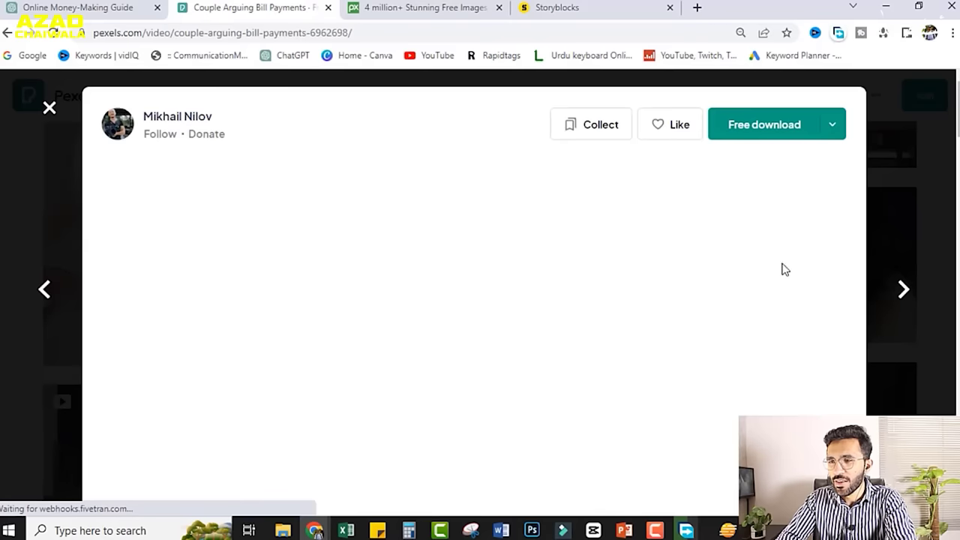
{"action": "left_click", "coordinate": [772, 126]}
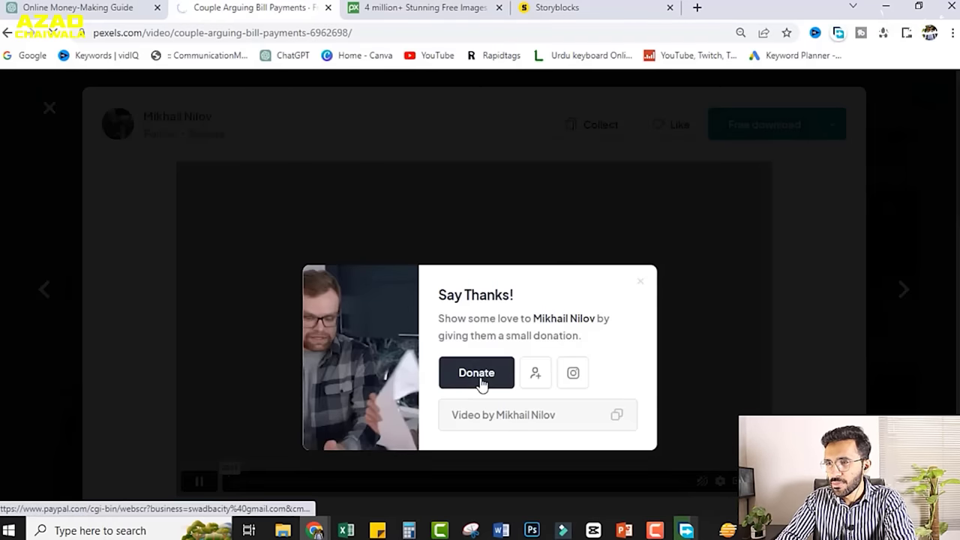
{"action": "key", "text": "Escape"}
{"action": "key", "text": "Escape"}
Search the Pexels videos for "inflation" and look through the results for footage that fits the script
{"action": "left_click", "coordinate": [325, 96]}
{"action": "key", "text": "ctrl+shift+Left"}
{"action": "key", "text": "ctrl+shift+Left"}
{"action": "key", "text": "BackSpace"}
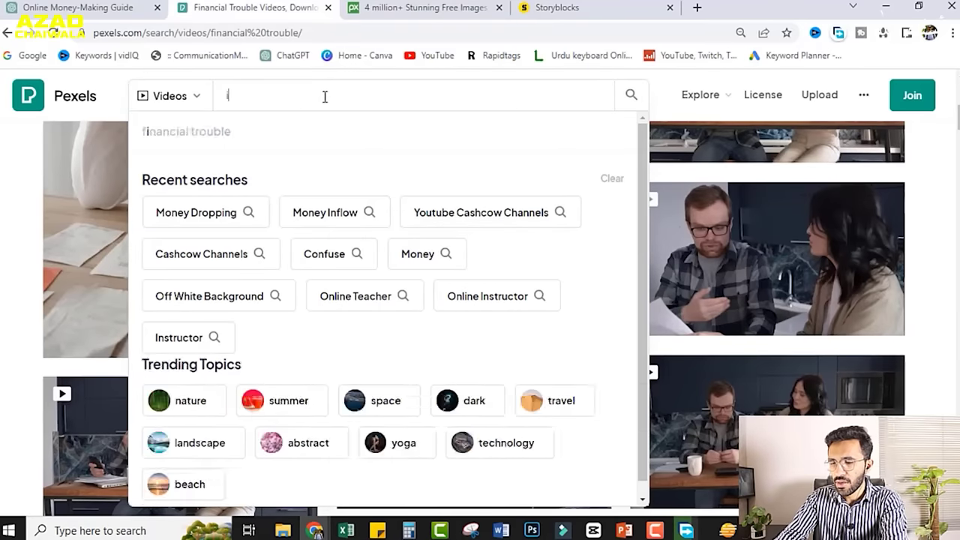
{"action": "type", "text": "inflation"}
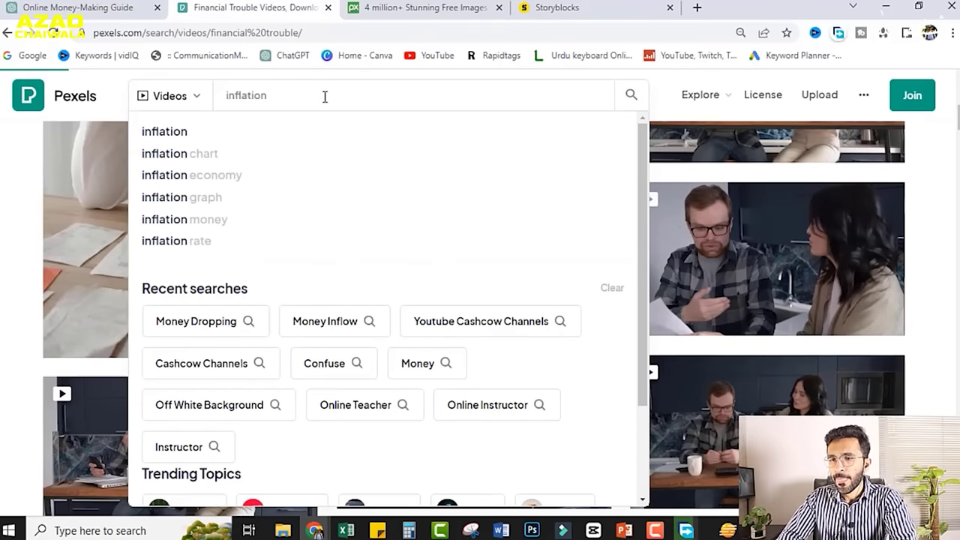
{"action": "key", "text": "Return"}
{"action": "scroll", "coordinate": [377, 266], "scroll_direction": "down", "scroll_amount": 2}
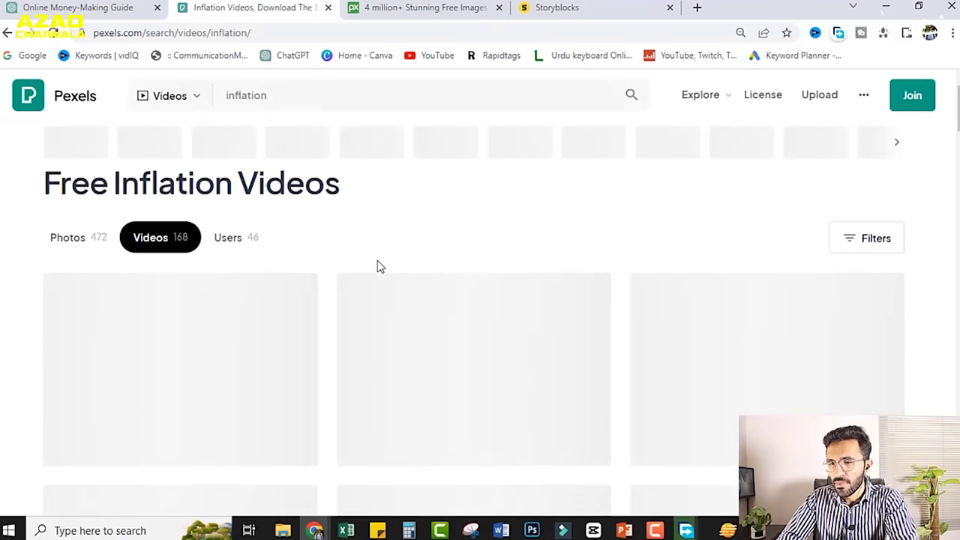
{"action": "scroll", "coordinate": [379, 267], "scroll_direction": "down", "scroll_amount": 2}
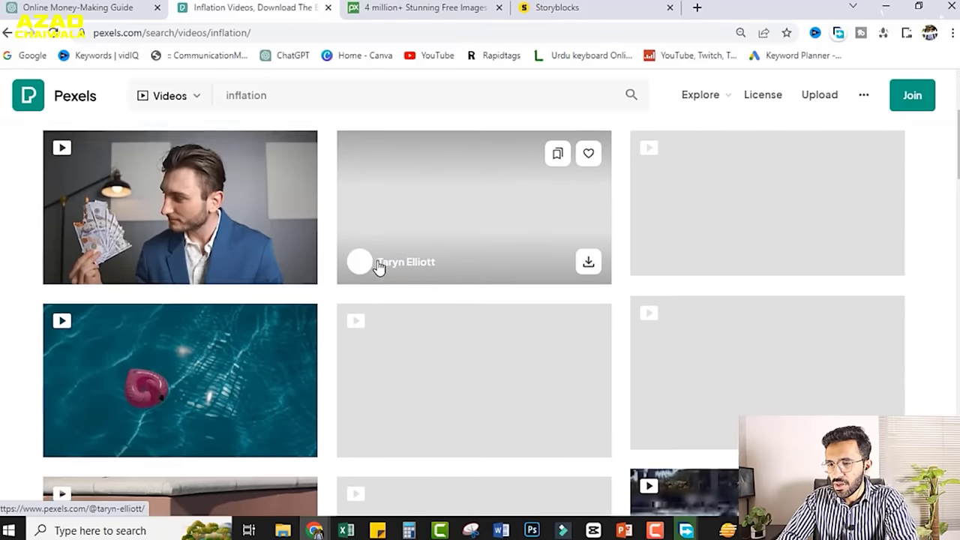
{"action": "scroll", "coordinate": [379, 268], "scroll_direction": "up", "scroll_amount": 1}
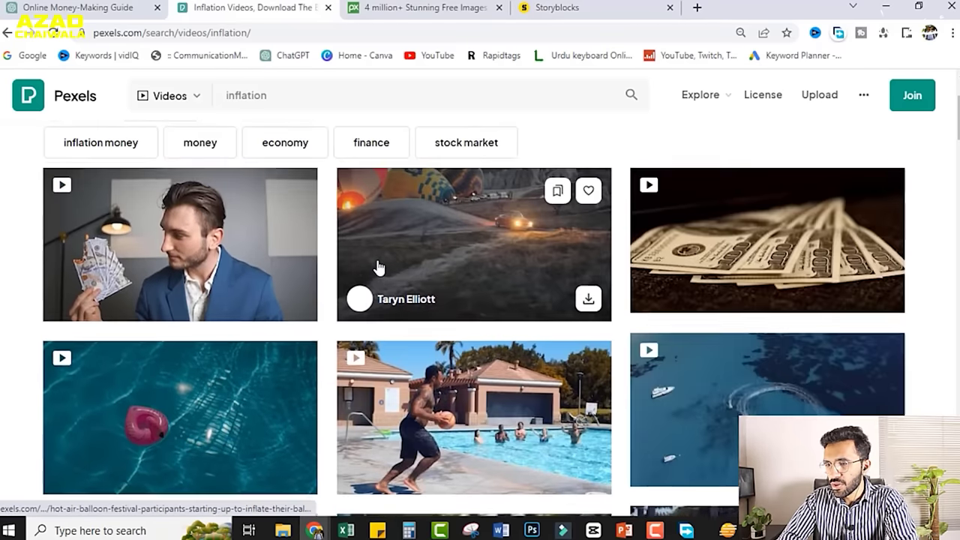
{"action": "scroll", "coordinate": [378, 268], "scroll_direction": "down", "scroll_amount": 5}
{"action": "scroll", "coordinate": [379, 268], "scroll_direction": "down", "scroll_amount": 10}
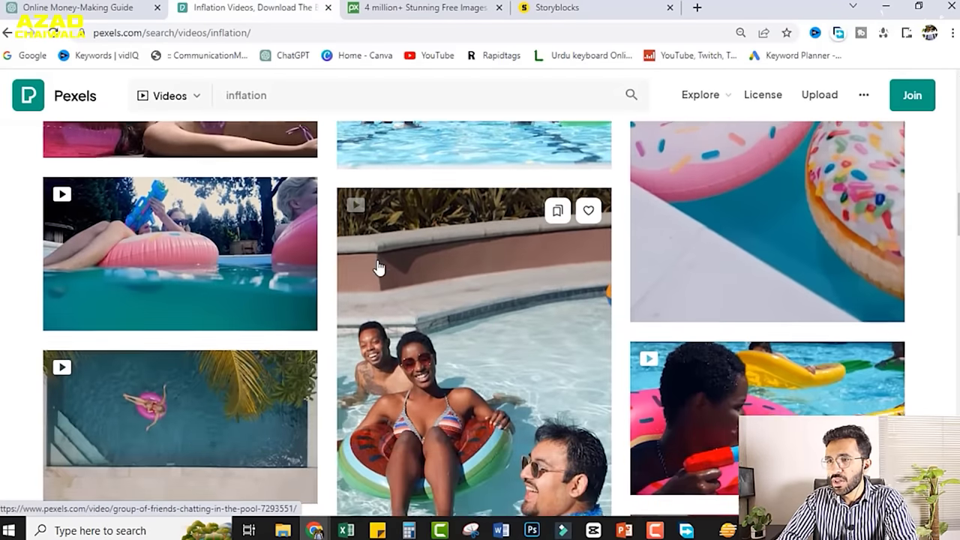
{"action": "scroll", "coordinate": [379, 268], "scroll_direction": "up", "scroll_amount": 5}
Switch to Pixabay, search for "inflation" and restrict the results to videos
{"action": "key", "text": "ctrl+Tab"}
{"action": "left_click", "coordinate": [314, 263]}
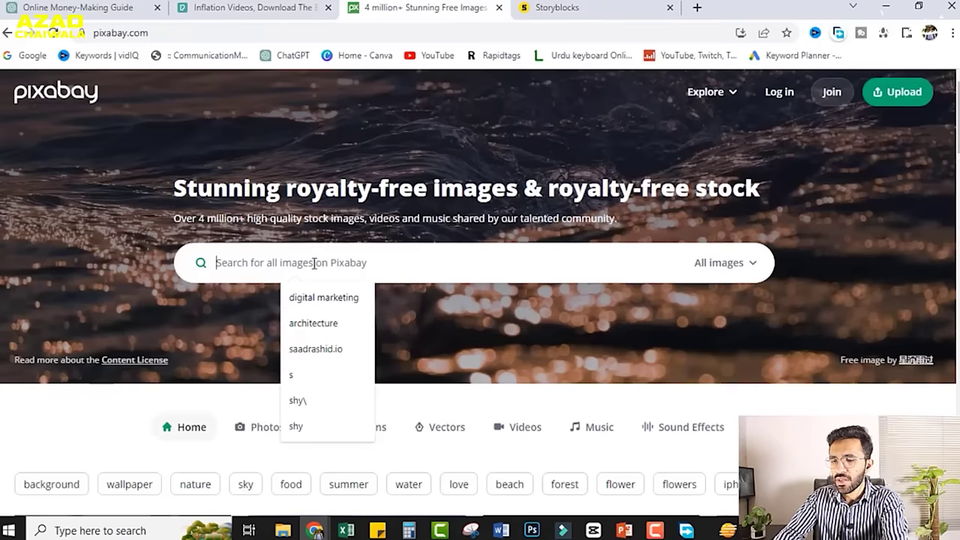
{"action": "type", "text": "inflation"}
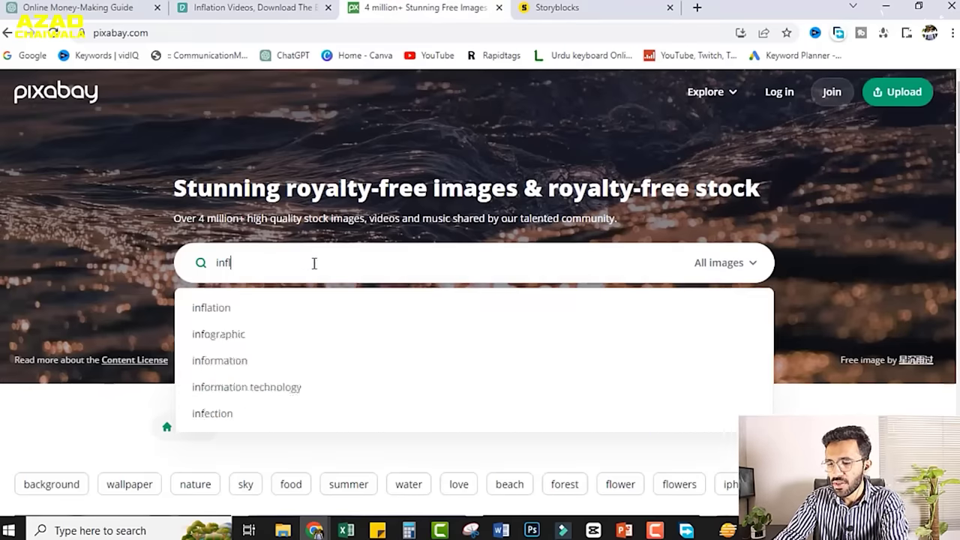
{"action": "key", "text": "Return"}
{"action": "left_click", "coordinate": [56, 141]}
{"action": "left_click", "coordinate": [71, 315]}
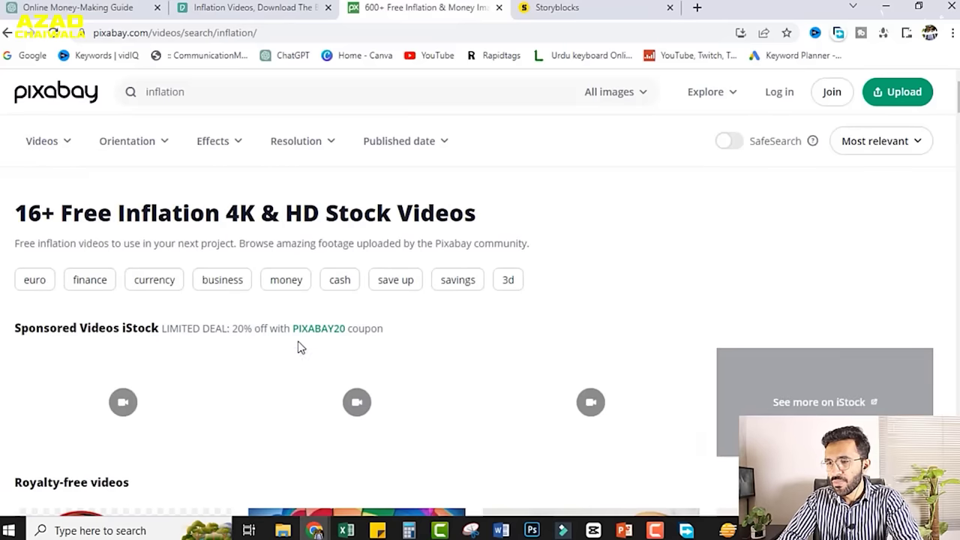
Look through the royalty-free inflation videos on Pixabay for a clip that suits the voiceover
{"action": "scroll", "coordinate": [603, 330], "scroll_direction": "down", "scroll_amount": 4}
{"action": "scroll", "coordinate": [603, 330], "scroll_direction": "up", "scroll_amount": 3}
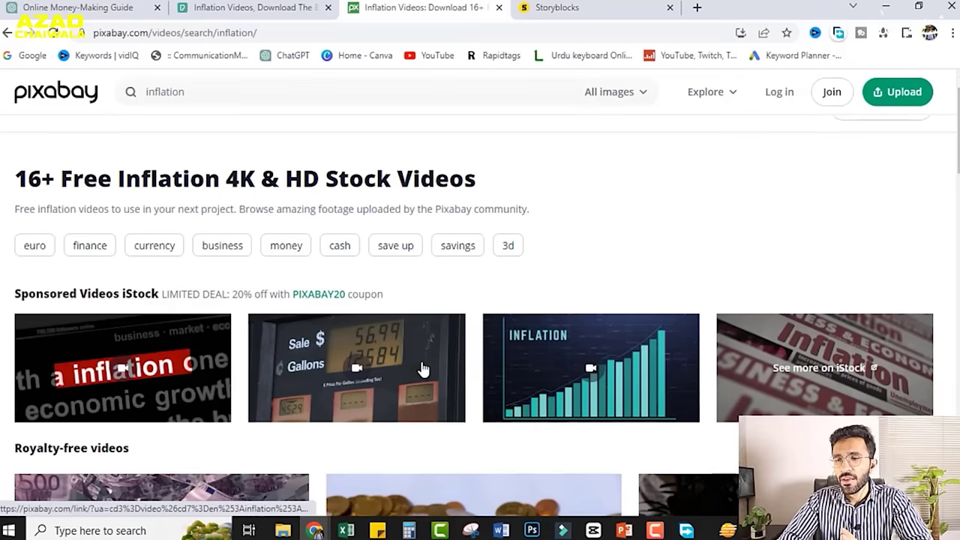
{"action": "scroll", "coordinate": [668, 372], "scroll_direction": "down", "scroll_amount": 2}
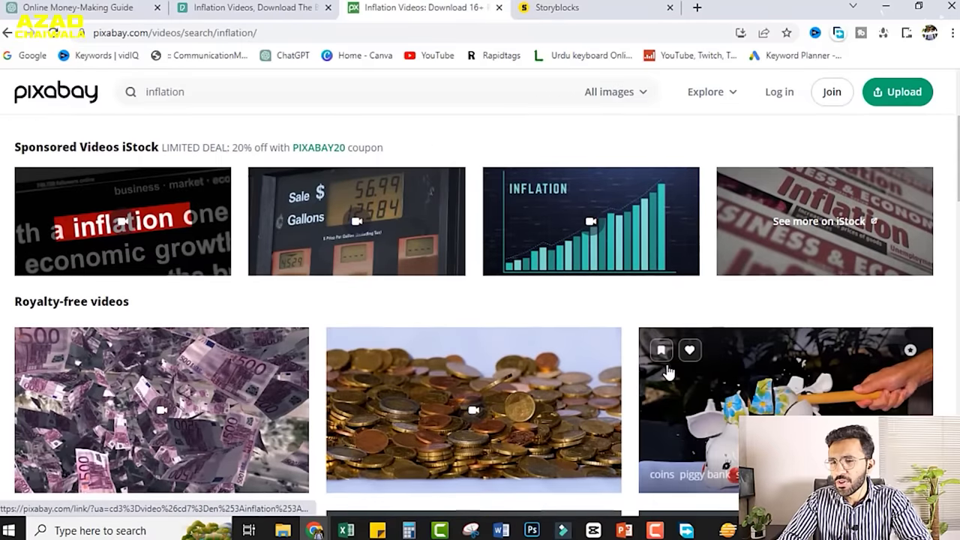
{"action": "scroll", "coordinate": [668, 372], "scroll_direction": "down", "scroll_amount": 3}
{"action": "scroll", "coordinate": [668, 372], "scroll_direction": "down", "scroll_amount": 1}
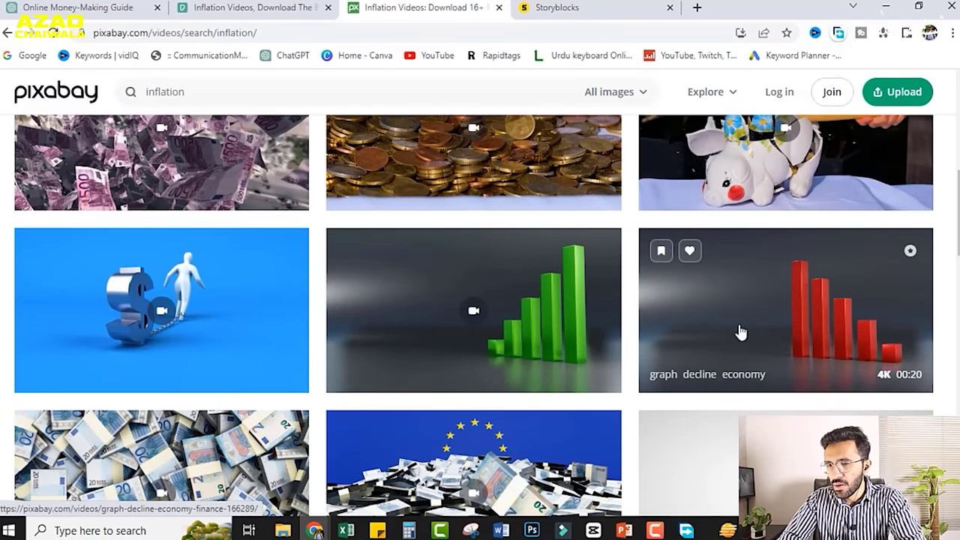
{"action": "scroll", "coordinate": [576, 317], "scroll_direction": "down", "scroll_amount": 3}
{"action": "scroll", "coordinate": [493, 373], "scroll_direction": "down", "scroll_amount": 7}
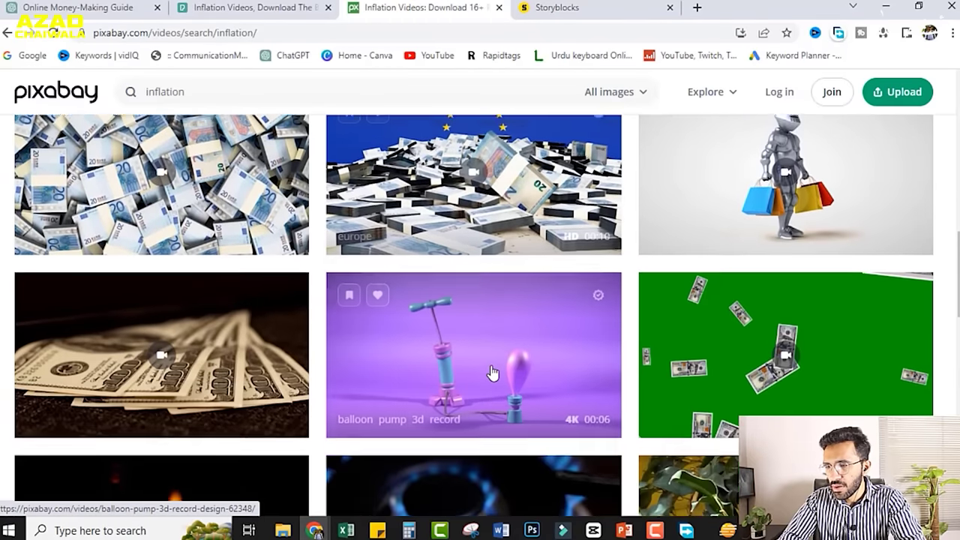
{"action": "scroll", "coordinate": [493, 372], "scroll_direction": "down", "scroll_amount": 7}
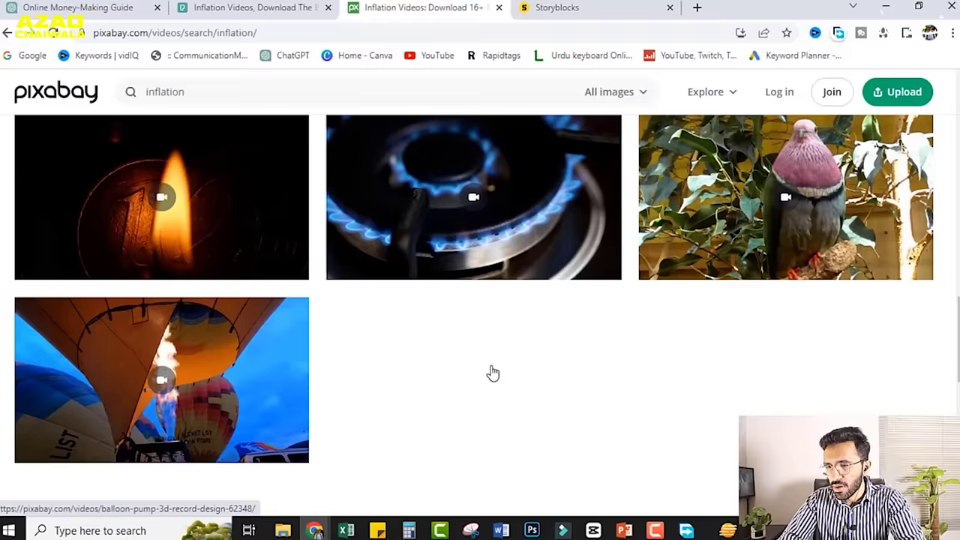
{"action": "scroll", "coordinate": [493, 372], "scroll_direction": "up", "scroll_amount": 6}
{"action": "scroll", "coordinate": [491, 369], "scroll_direction": "up", "scroll_amount": 5}
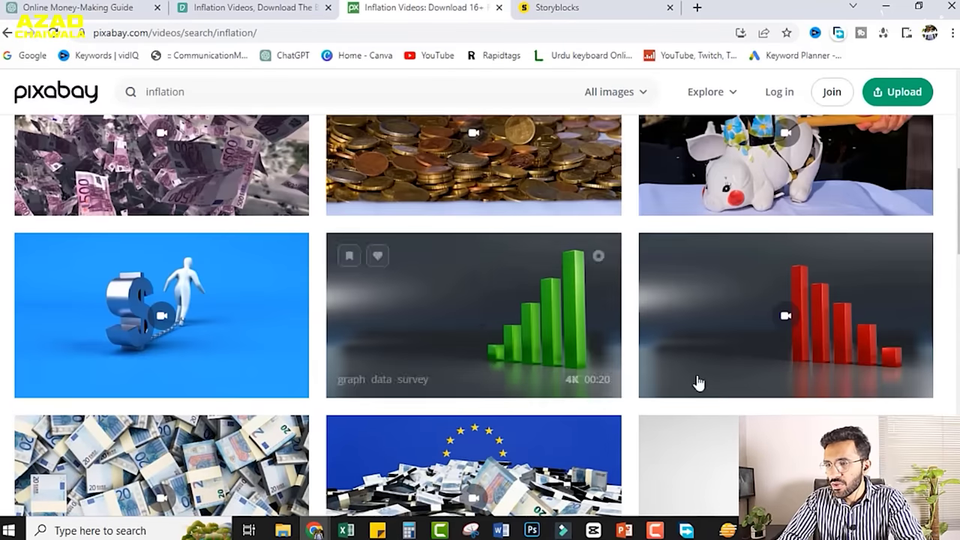
Open the declining red bar graph video from the Pixabay inflation results and download it
{"action": "mouse_move", "coordinate": [777, 360]}
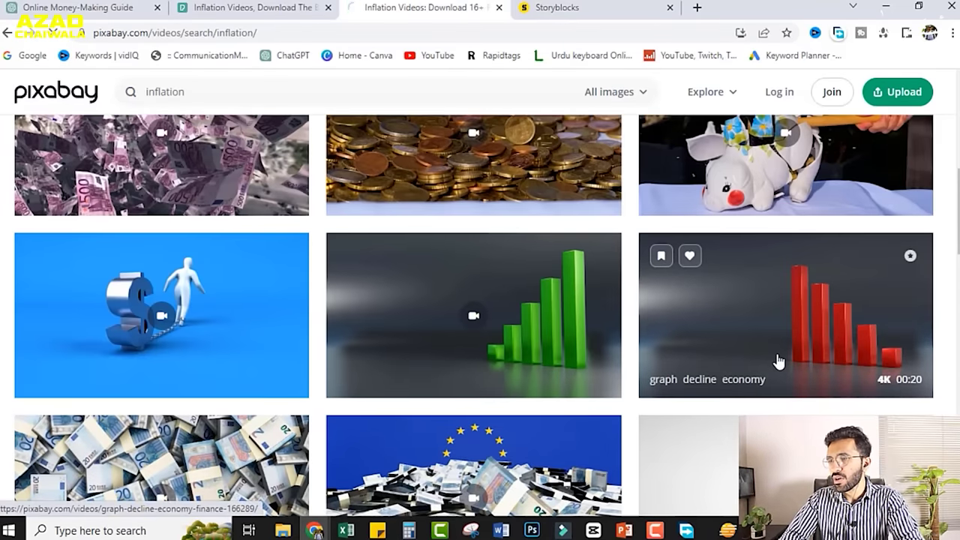
{"action": "left_click", "coordinate": [777, 360]}
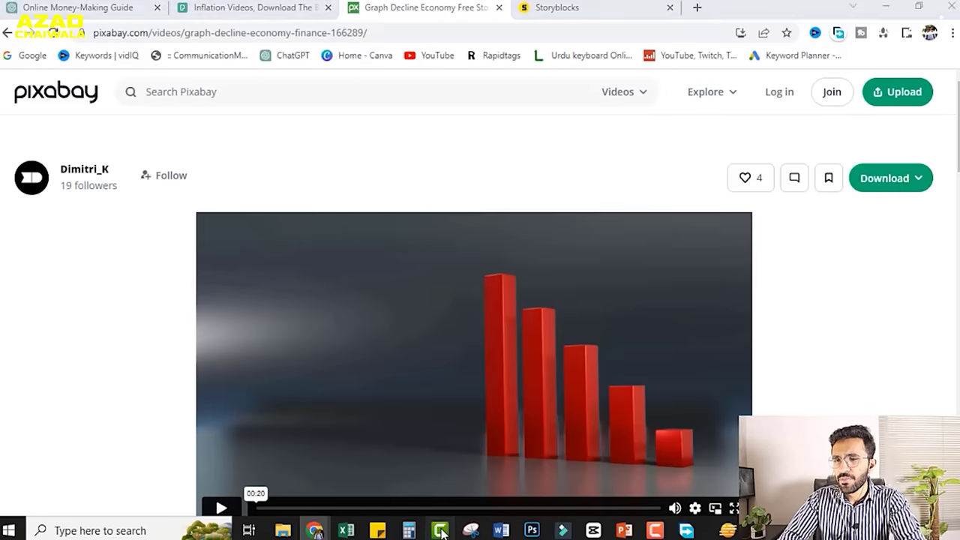
Switch to Camtasia and import the downloaded stock videos and images into the project's media
{"action": "key", "text": "alt+Tab"}
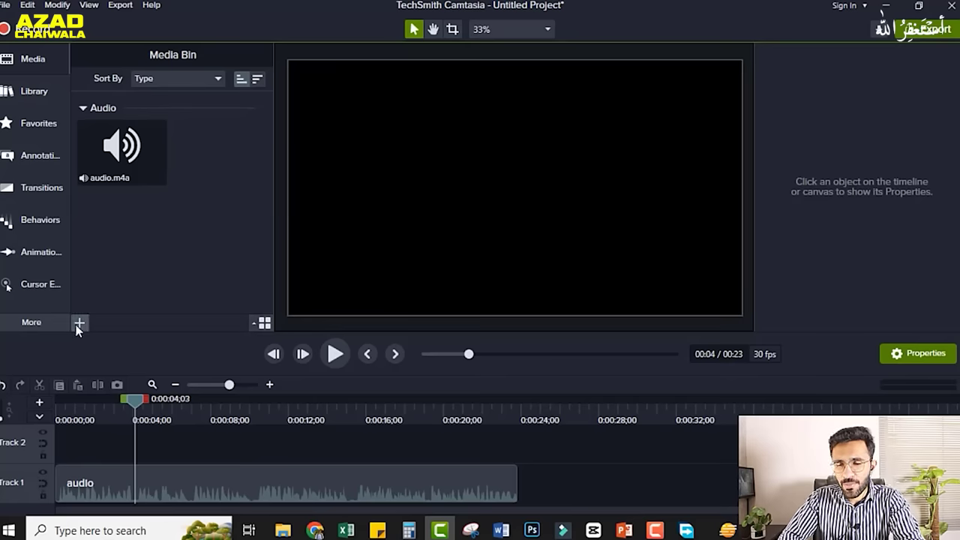
{"action": "key", "text": "ctrl+i"}
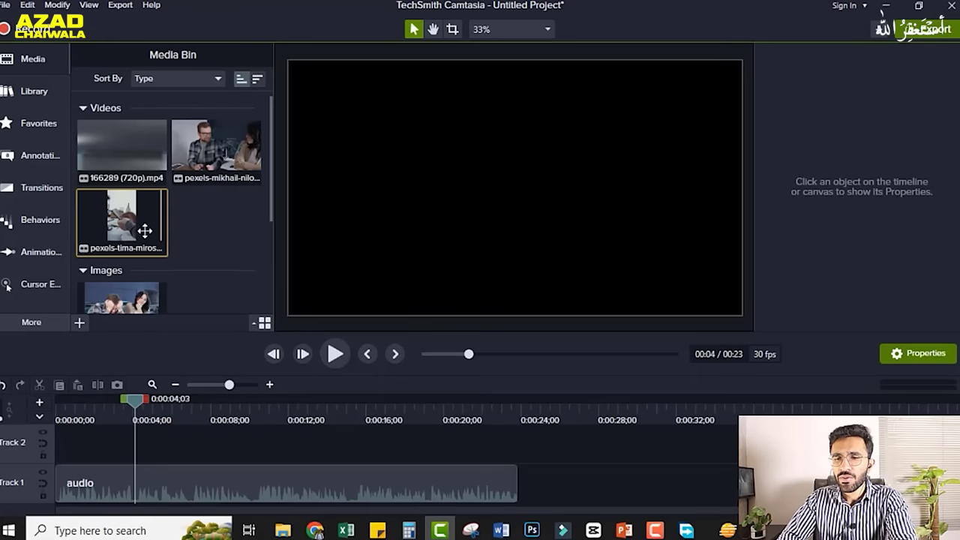
{"action": "scroll", "coordinate": [227, 227], "scroll_direction": "down", "scroll_amount": 1}
{"action": "left_click", "coordinate": [116, 277]}
{"action": "scroll", "coordinate": [244, 187], "scroll_direction": "up", "scroll_amount": 1}
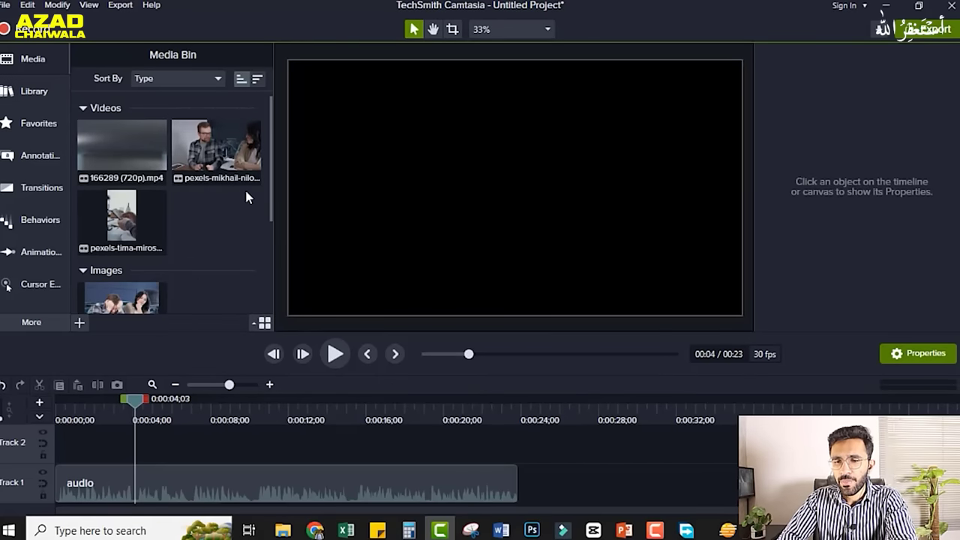
Play the voiceover's opening from the start, place the arguing couple clip at the beginning of Track 2 and trim its end to 0:00:04;02
{"action": "left_click_drag", "start_coordinate": [116, 409], "coordinate": [40, 418]}
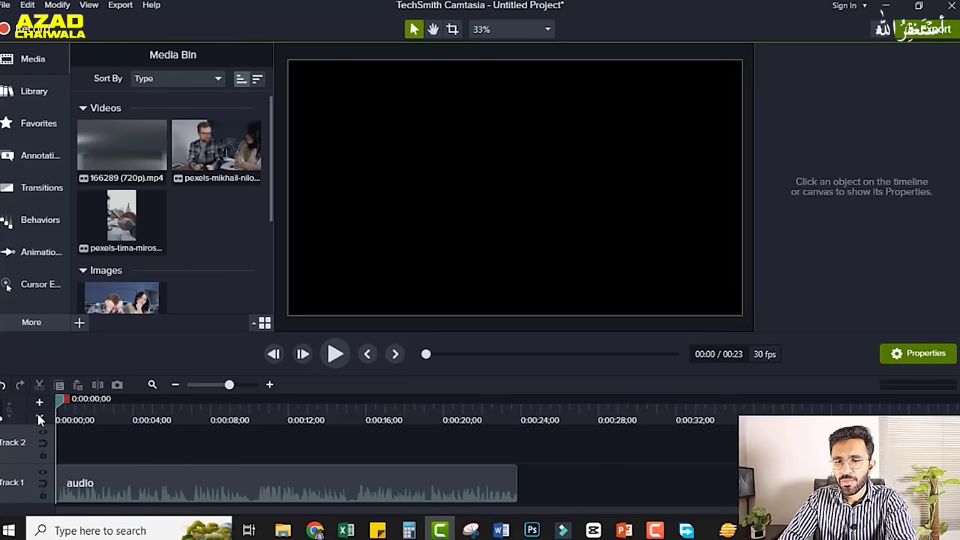
{"action": "key", "text": "space"}
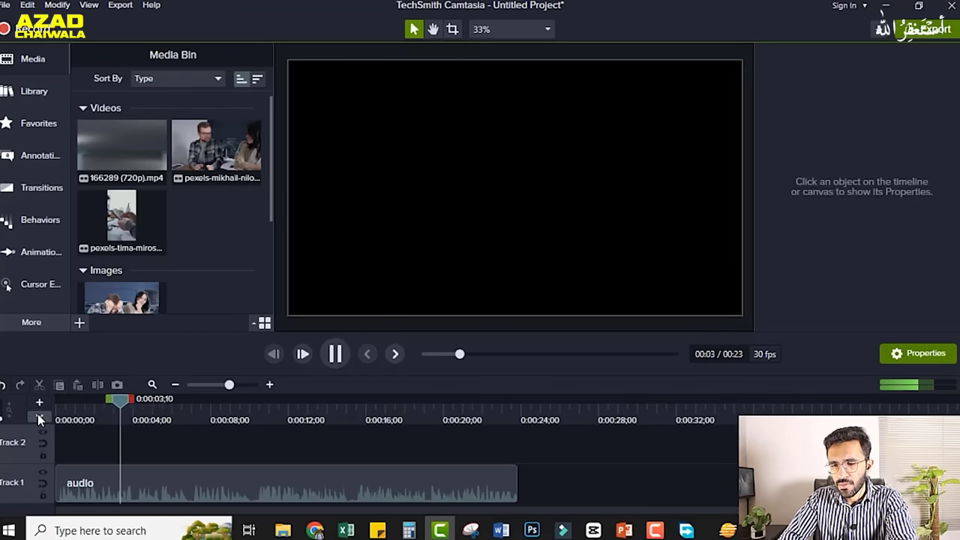
{"action": "key", "text": "space"}
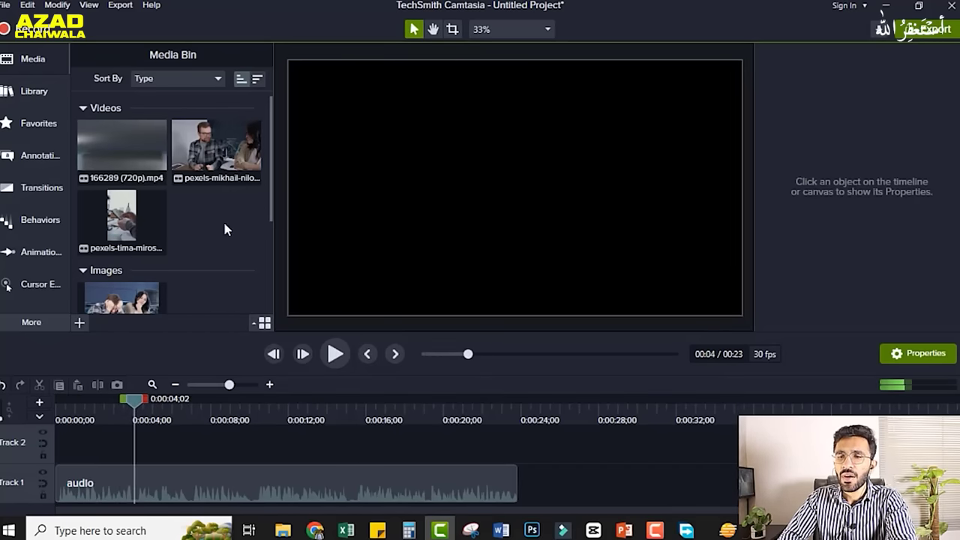
{"action": "left_click_drag", "start_coordinate": [228, 179], "coordinate": [124, 447]}
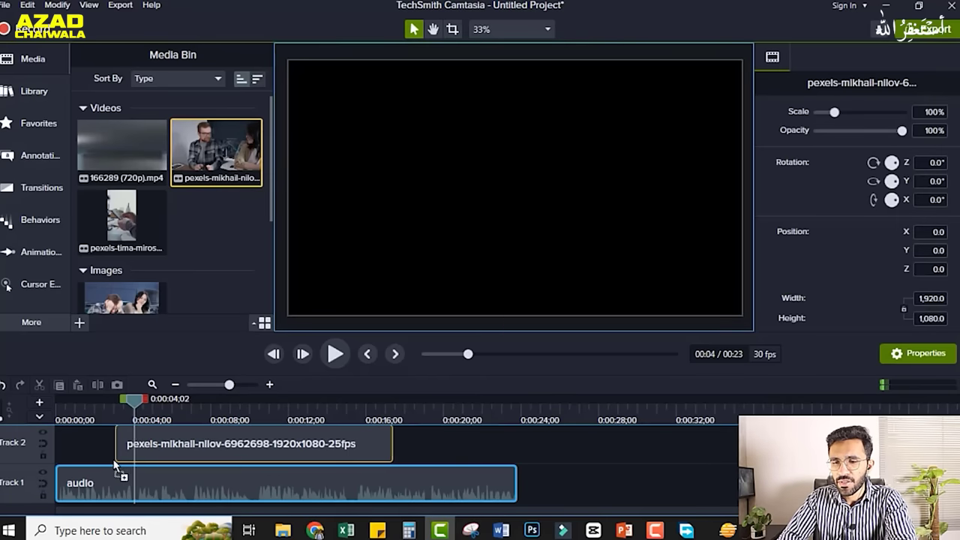
{"action": "left_click_drag", "start_coordinate": [38, 456], "coordinate": [34, 443]}
{"action": "left_click", "coordinate": [287, 452]}
{"action": "left_click_drag", "start_coordinate": [329, 448], "coordinate": [138, 452]}
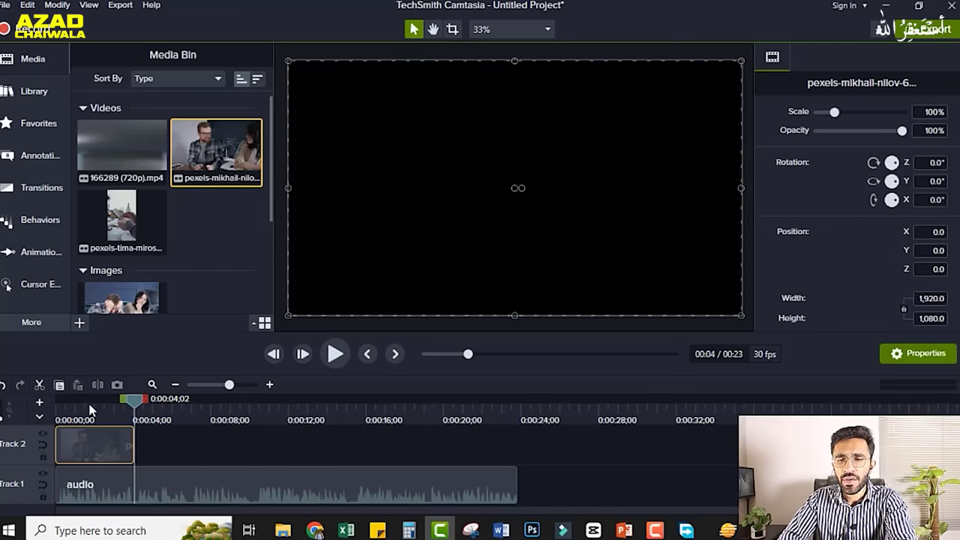
Play back the opening couple clip with the voiceover and listen on to about 0:00:06;27 to hear the next line
{"action": "left_click", "coordinate": [90, 409]}
{"action": "left_click", "coordinate": [162, 434]}
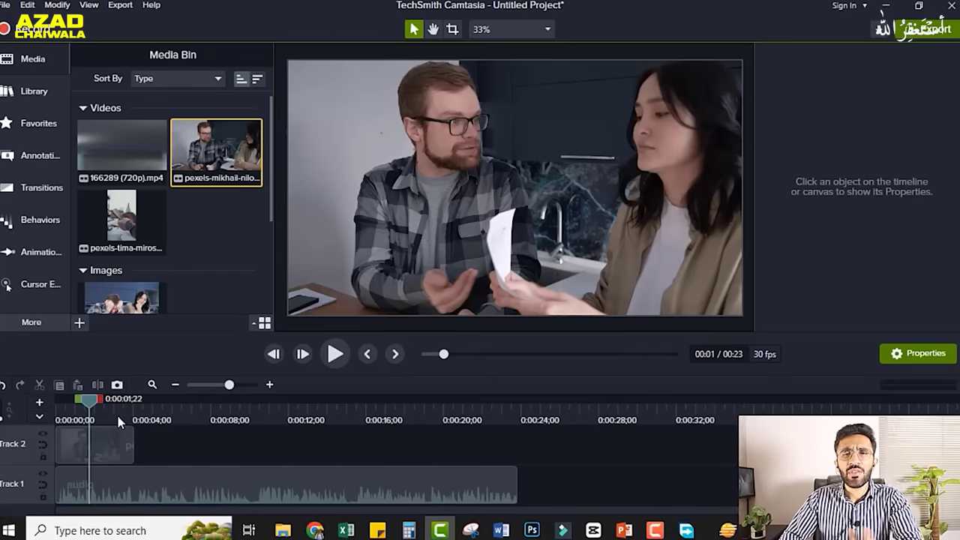
{"action": "left_click_drag", "start_coordinate": [88, 405], "coordinate": [55, 409]}
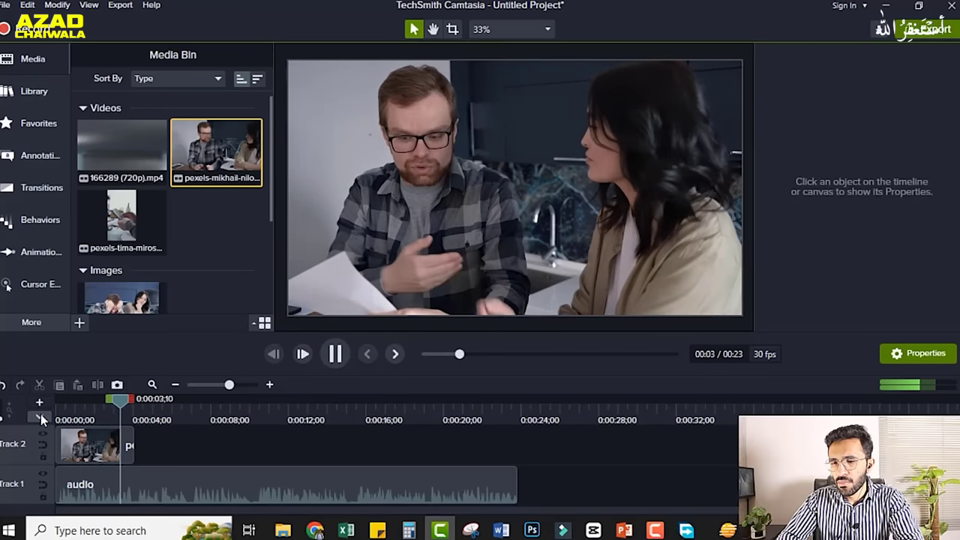
{"action": "left_click", "coordinate": [40, 414]}
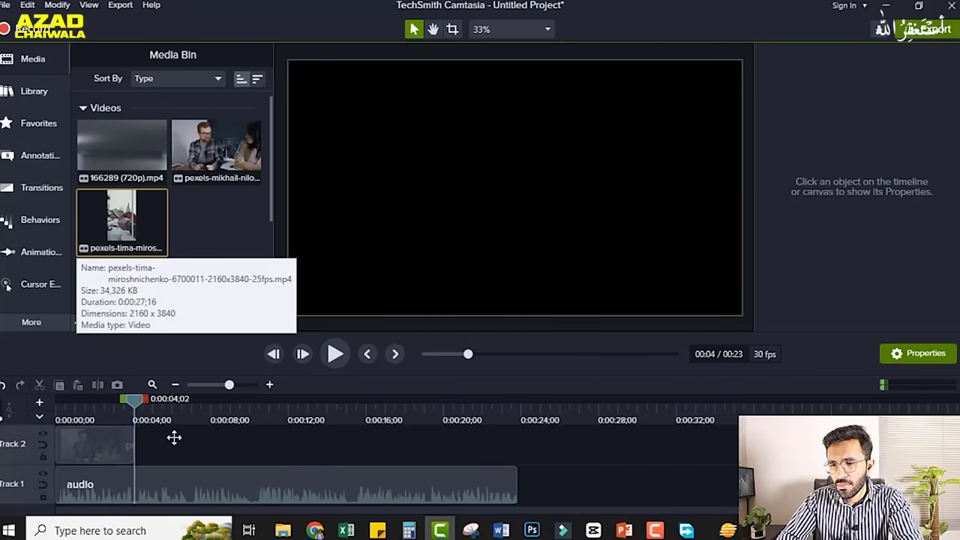
{"action": "key", "text": "space"}
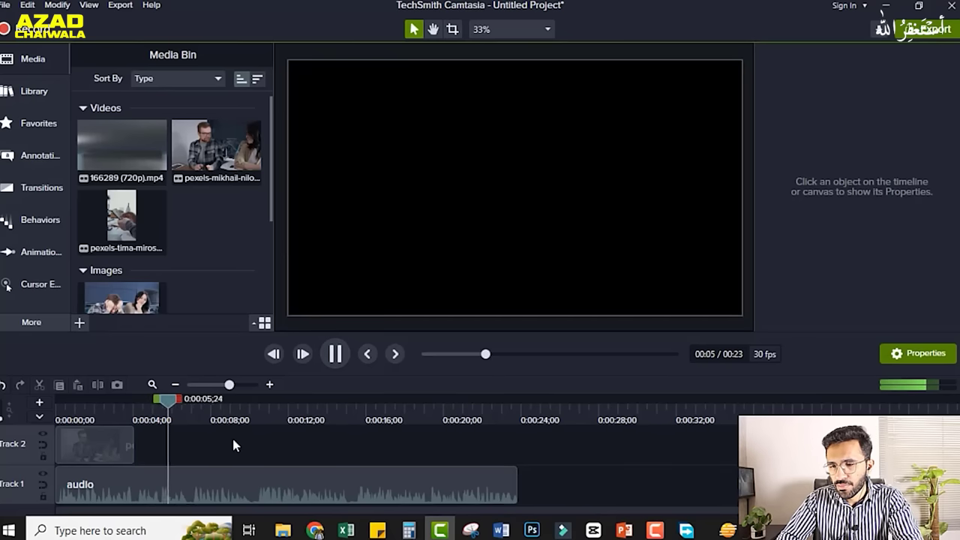
{"action": "key", "text": "space"}
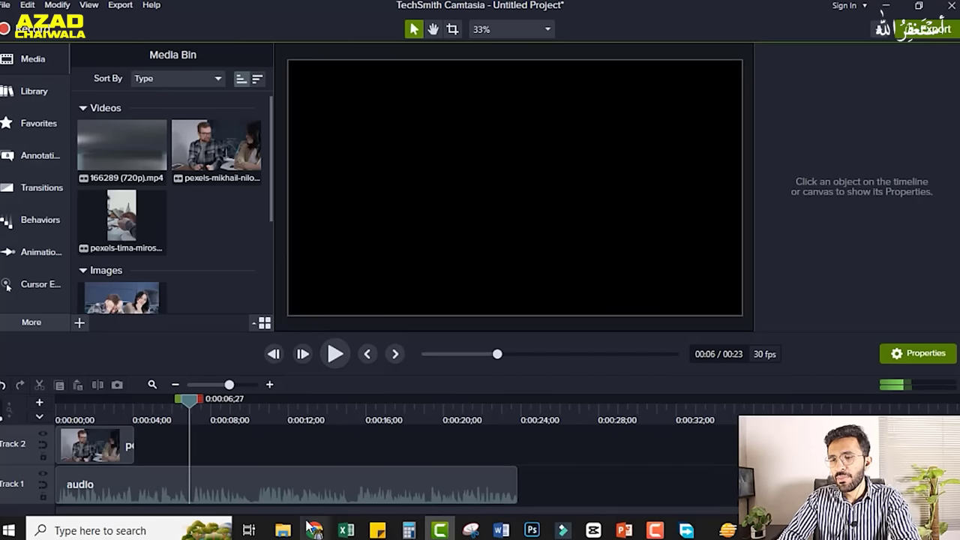
Switch to Pixabay in the browser and search its videos for "saving"
{"action": "mouse_move", "coordinate": [313, 529]}
{"action": "left_click", "coordinate": [375, 487]}
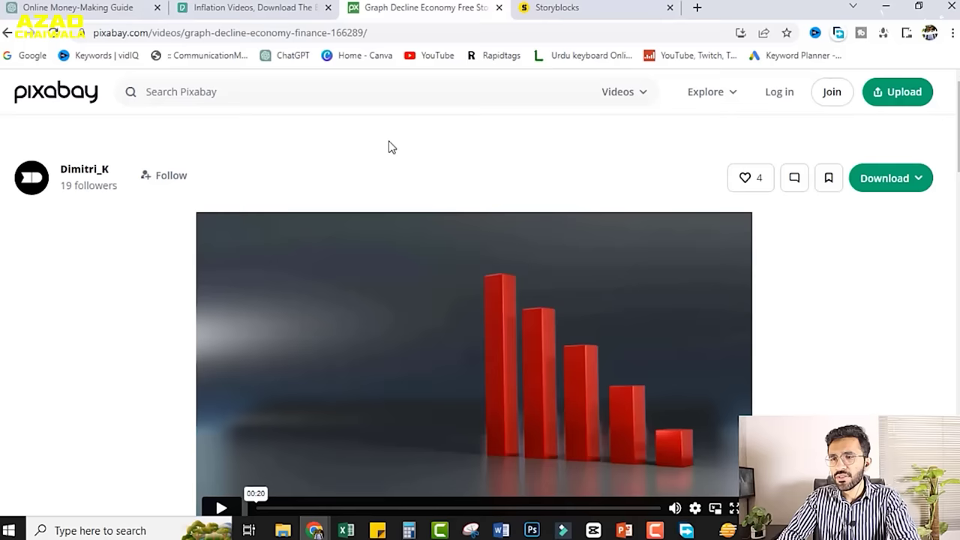
{"action": "left_click", "coordinate": [316, 92]}
{"action": "type", "text": "savin"}
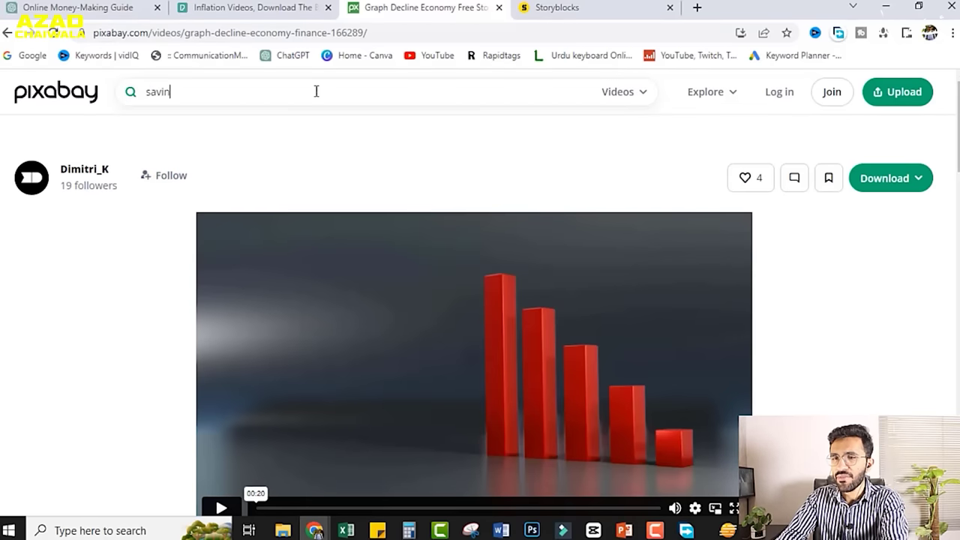
{"action": "type", "text": "g"}
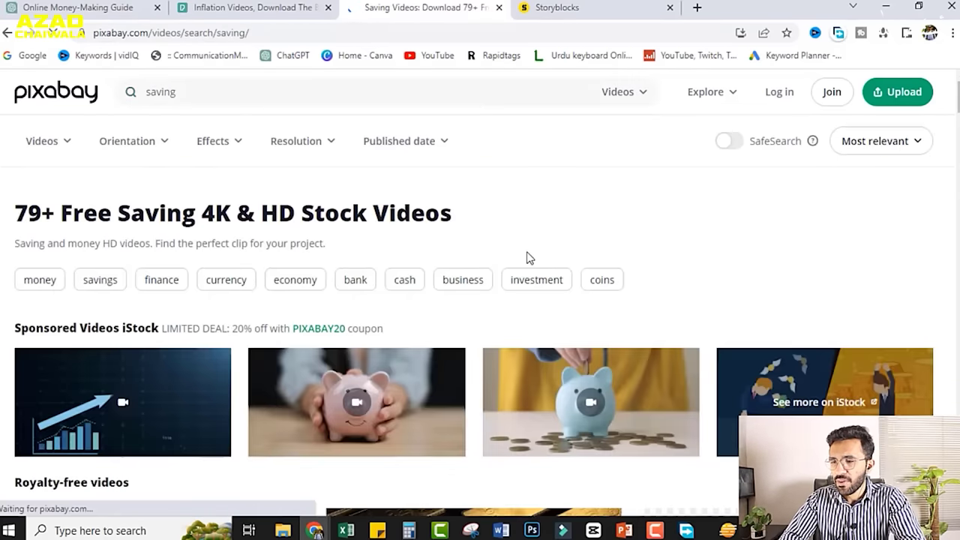
Look through the saving videos and download the pink piggy bank clip
{"action": "scroll", "coordinate": [527, 259], "scroll_direction": "down", "scroll_amount": 10}
{"action": "scroll", "coordinate": [528, 259], "scroll_direction": "down", "scroll_amount": 1}
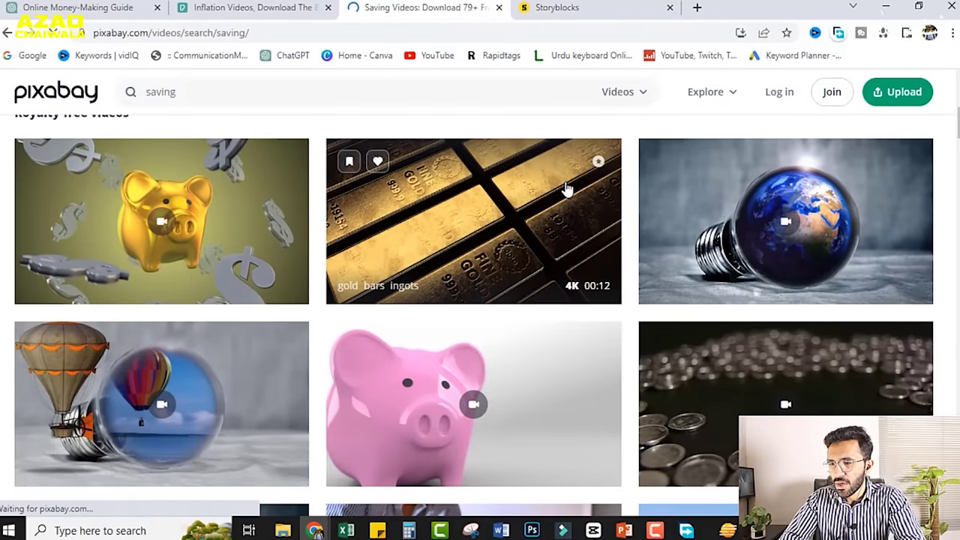
{"action": "scroll", "coordinate": [540, 262], "scroll_direction": "down", "scroll_amount": 1}
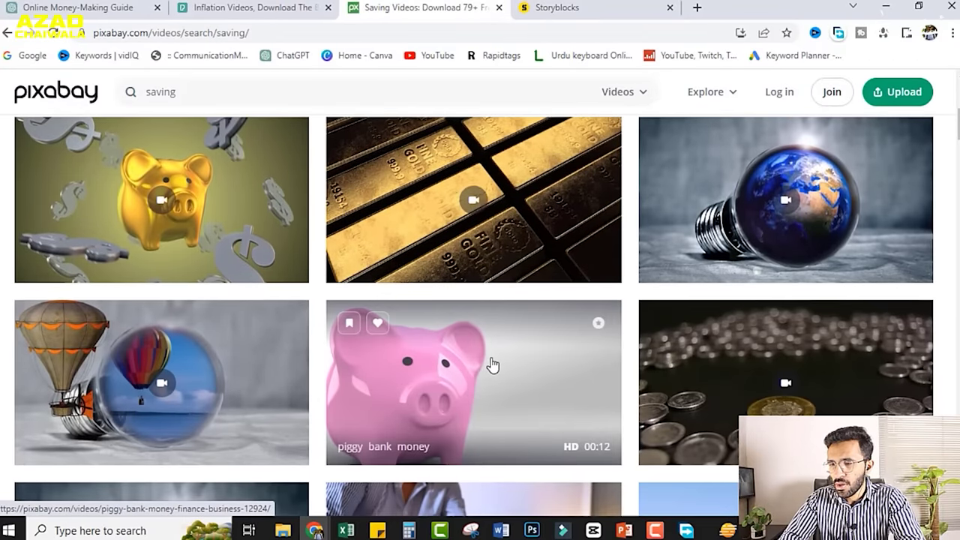
{"action": "scroll", "coordinate": [491, 364], "scroll_direction": "down", "scroll_amount": 1}
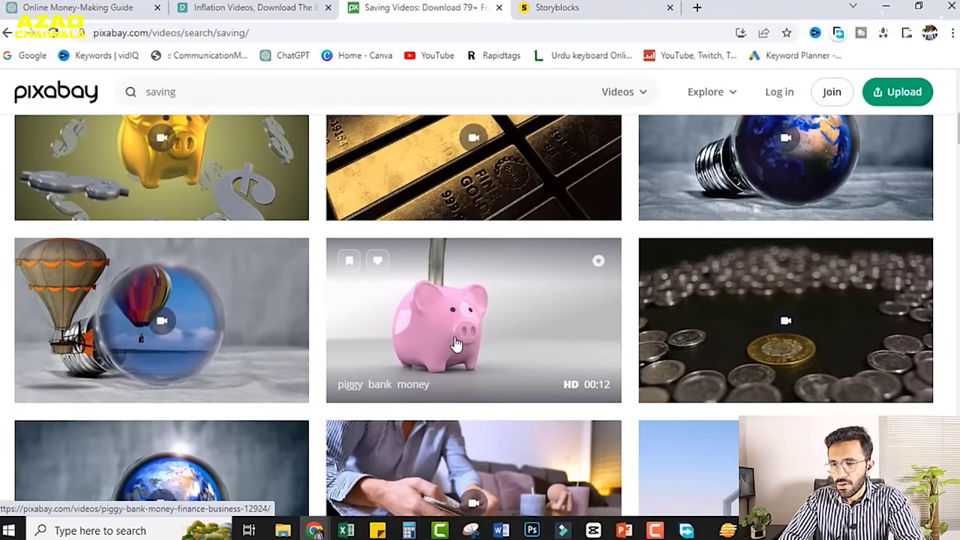
{"action": "scroll", "coordinate": [497, 450], "scroll_direction": "down", "scroll_amount": 3}
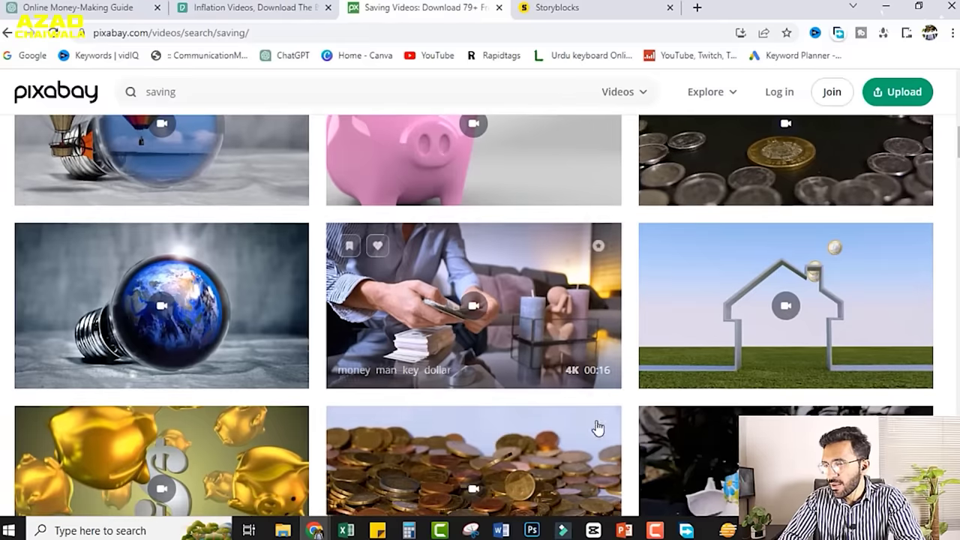
{"action": "scroll", "coordinate": [597, 427], "scroll_direction": "down", "scroll_amount": 5}
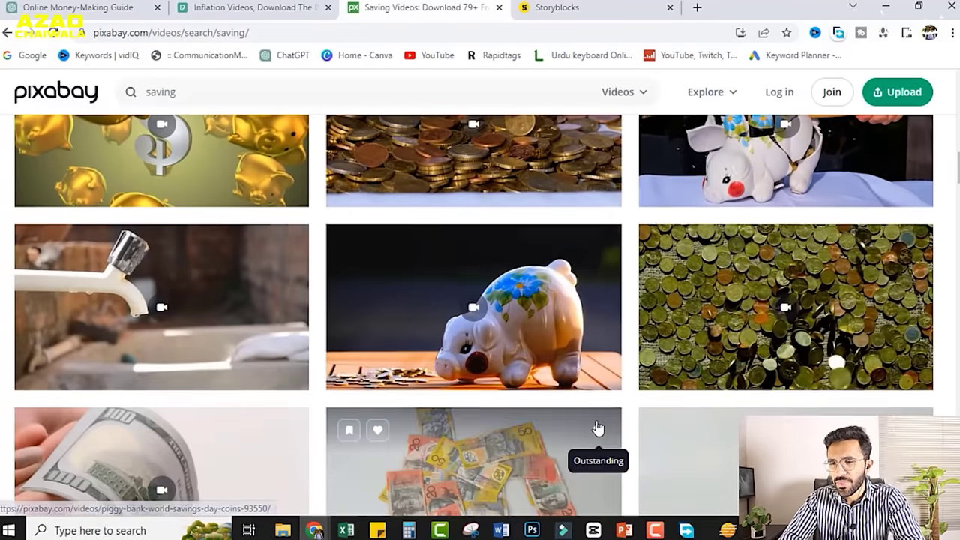
{"action": "scroll", "coordinate": [597, 427], "scroll_direction": "down", "scroll_amount": 1}
{"action": "scroll", "coordinate": [647, 314], "scroll_direction": "up", "scroll_amount": 5}
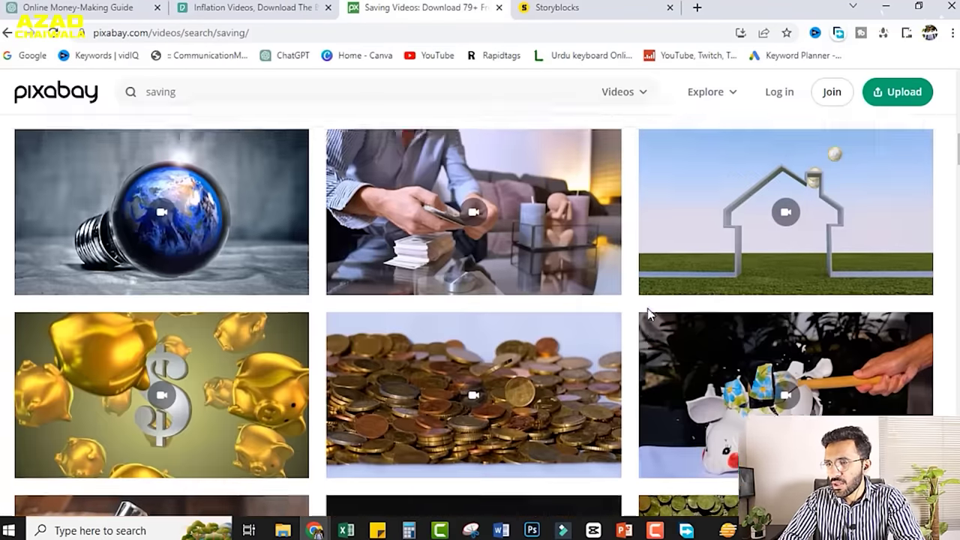
{"action": "scroll", "coordinate": [647, 314], "scroll_direction": "up", "scroll_amount": 2}
{"action": "left_click", "coordinate": [517, 189]}
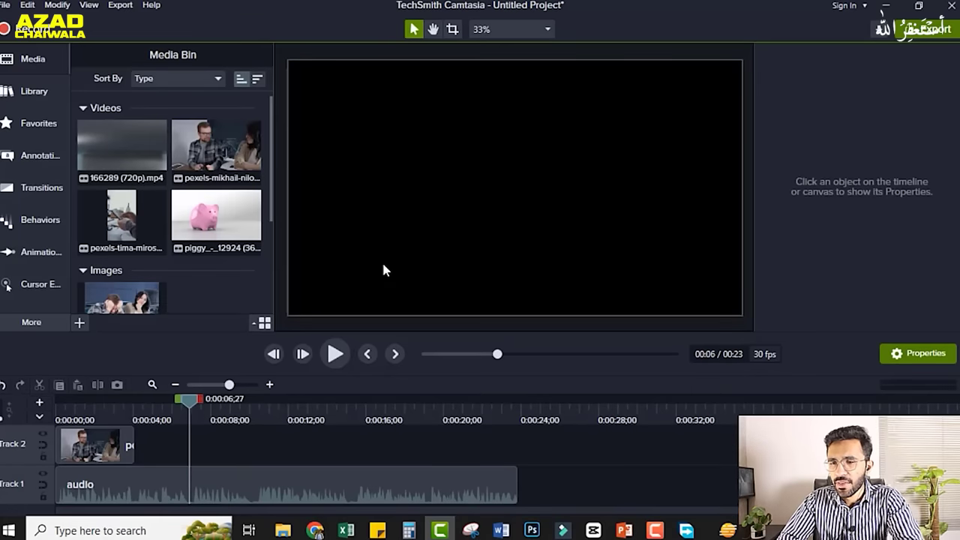
Place the piggy bank clip directly after the couple clip on Track 2 in Camtasia and scale it to fit the canvas
{"action": "left_click_drag", "start_coordinate": [232, 235], "coordinate": [142, 442]}
{"action": "right_click", "coordinate": [505, 188]}
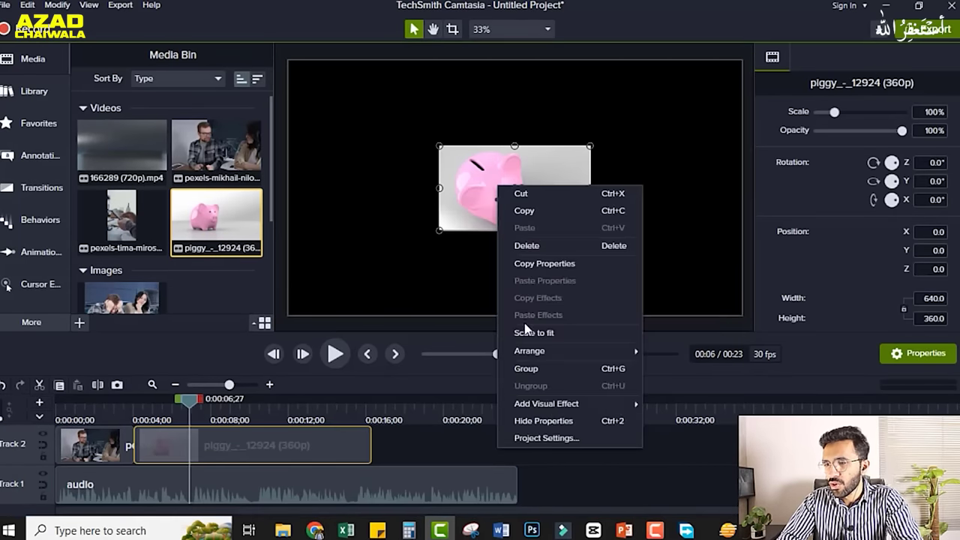
{"action": "left_click", "coordinate": [523, 333]}
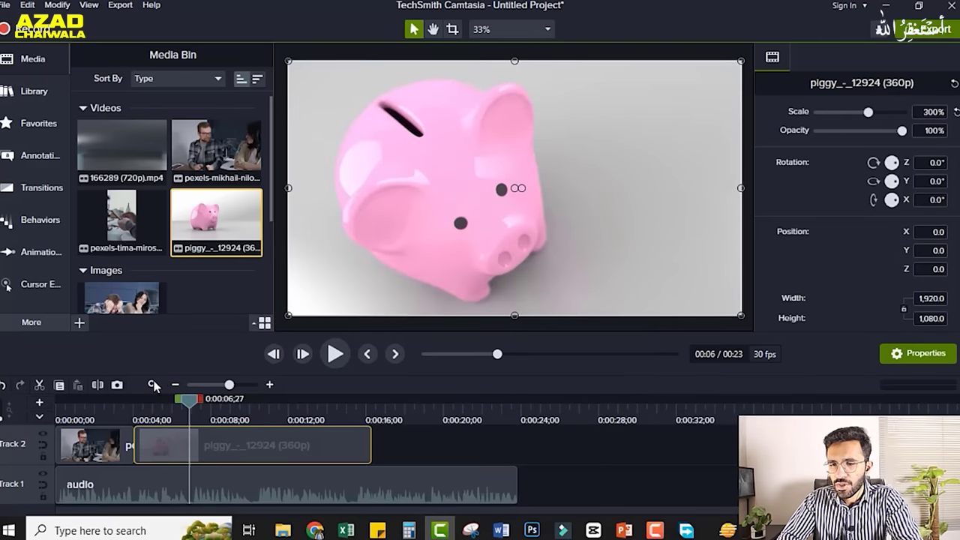
Play the timeline through the savings line of the voiceover and trim the piggy bank clip's end to 0:00:06;23
{"action": "left_click", "coordinate": [84, 411]}
{"action": "key", "text": "space"}
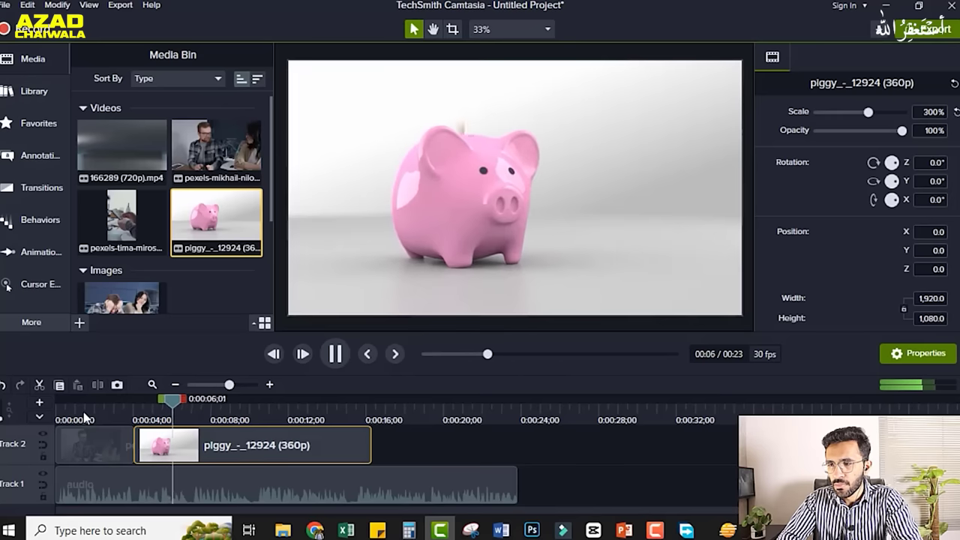
{"action": "key", "text": "space"}
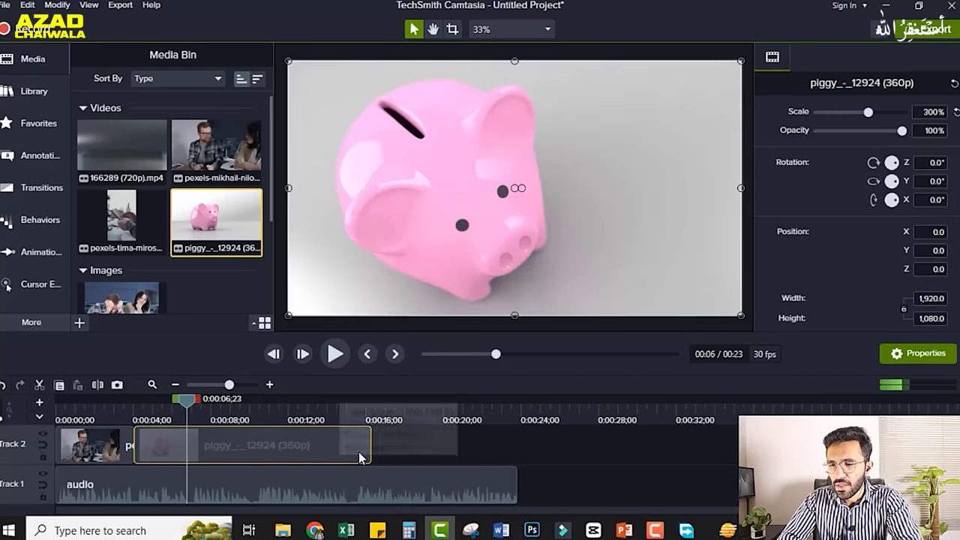
{"action": "left_click_drag", "start_coordinate": [367, 453], "coordinate": [187, 454]}
{"action": "left_click", "coordinate": [225, 455]}
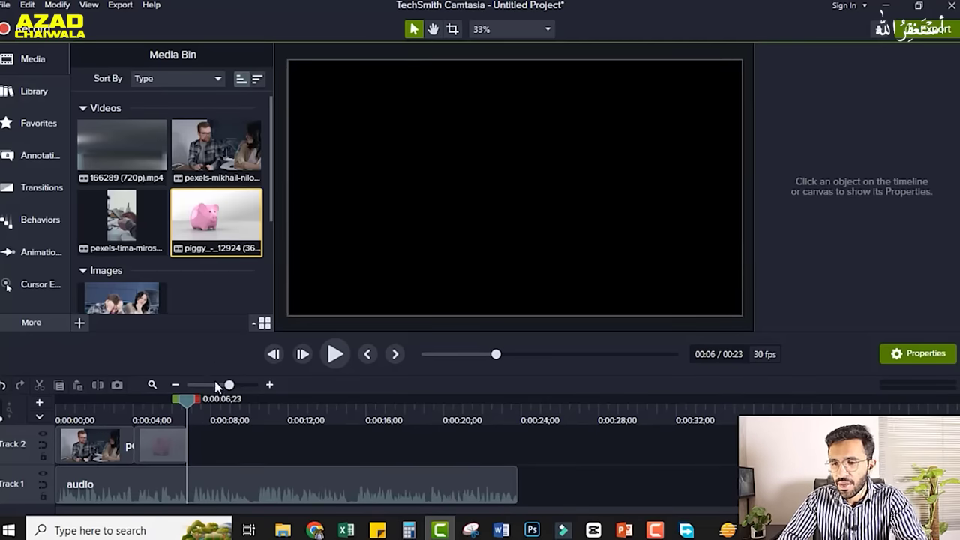
Play the voiceover on to 0:00:10;02, add the vertical cash-counting clip after the piggy bank clip and trim its end to that point
{"action": "key", "text": "space"}
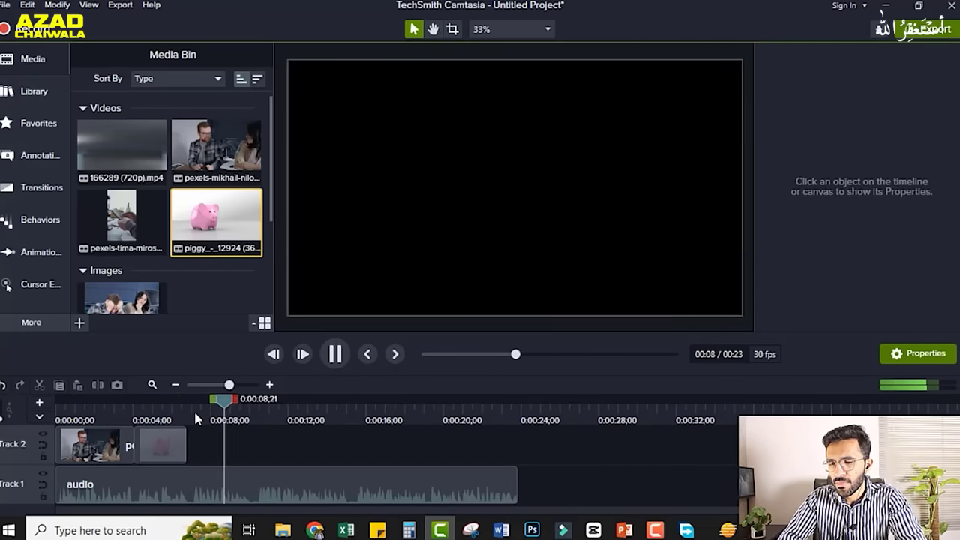
{"action": "key", "text": "space"}
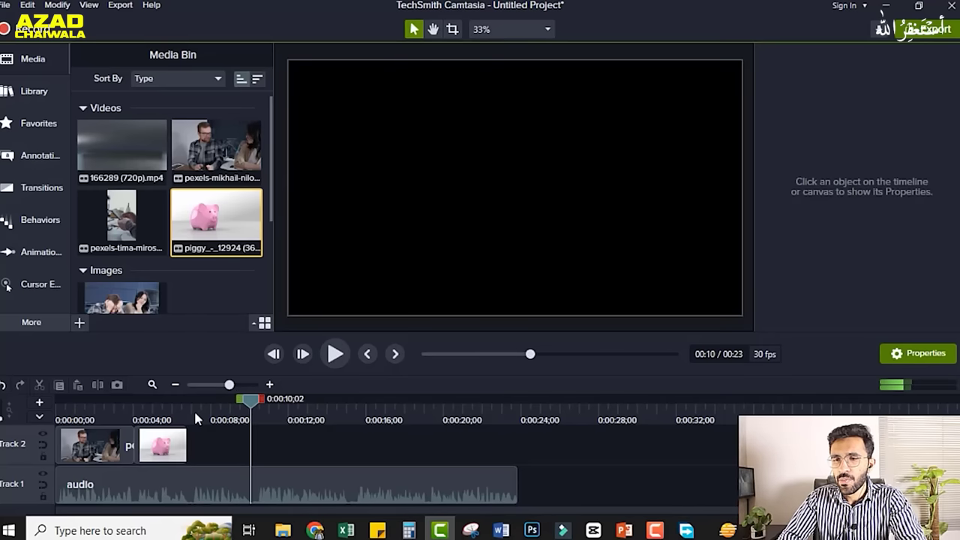
{"action": "left_click", "coordinate": [149, 225], "text": "ctrl"}
{"action": "left_click_drag", "start_coordinate": [222, 417], "coordinate": [193, 454]}
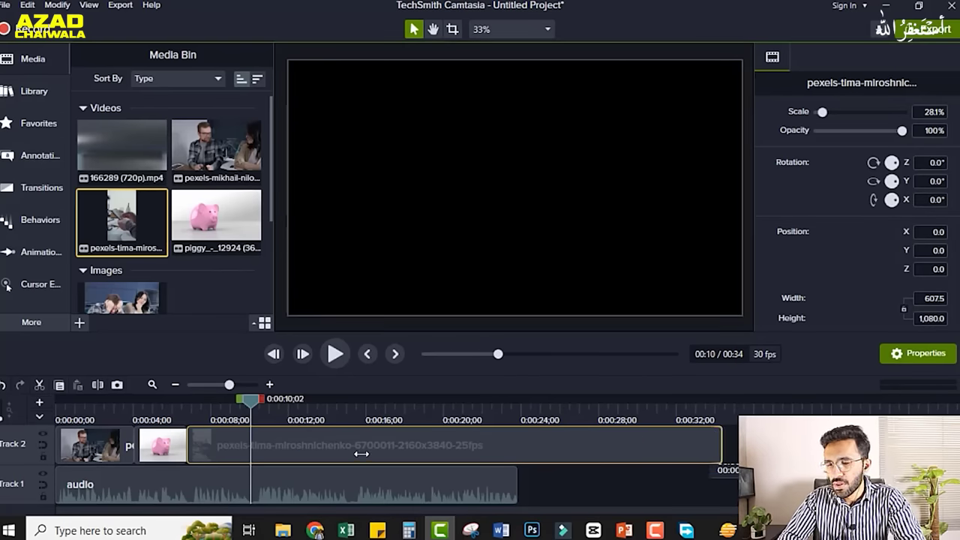
{"action": "left_click_drag", "start_coordinate": [334, 449], "coordinate": [251, 448]}
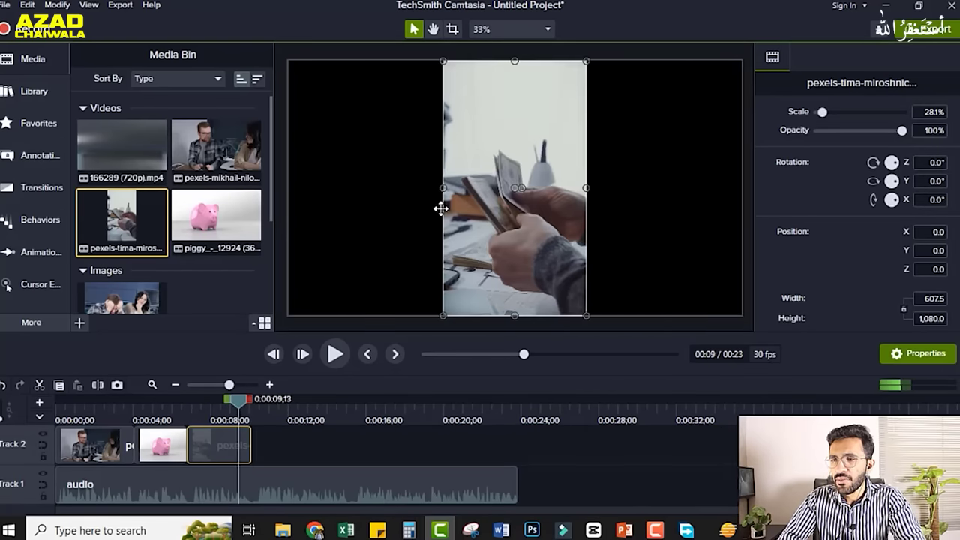
Enlarge the cash-counting clip to 88.9% scale so it fills the canvas width, and play the voiceover on to 0:00:15;04
{"action": "left_click_drag", "start_coordinate": [443, 188], "coordinate": [289, 214]}
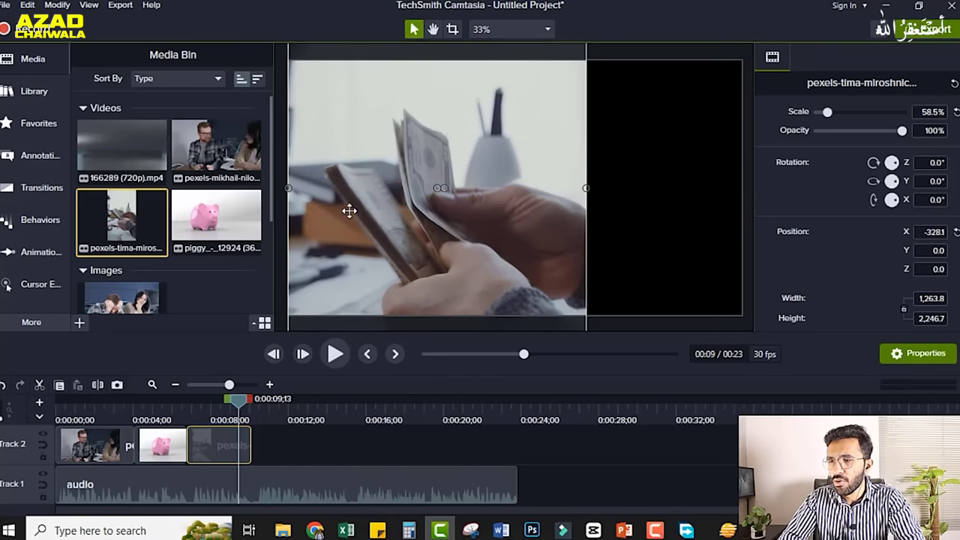
{"action": "left_click_drag", "start_coordinate": [590, 188], "coordinate": [739, 192]}
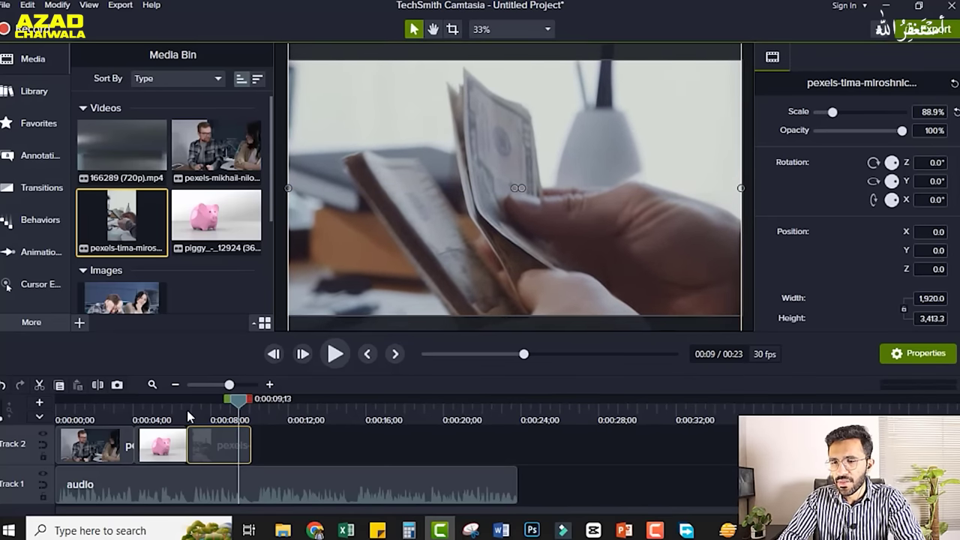
{"action": "left_click", "coordinate": [186, 410]}
{"action": "key", "text": "space"}
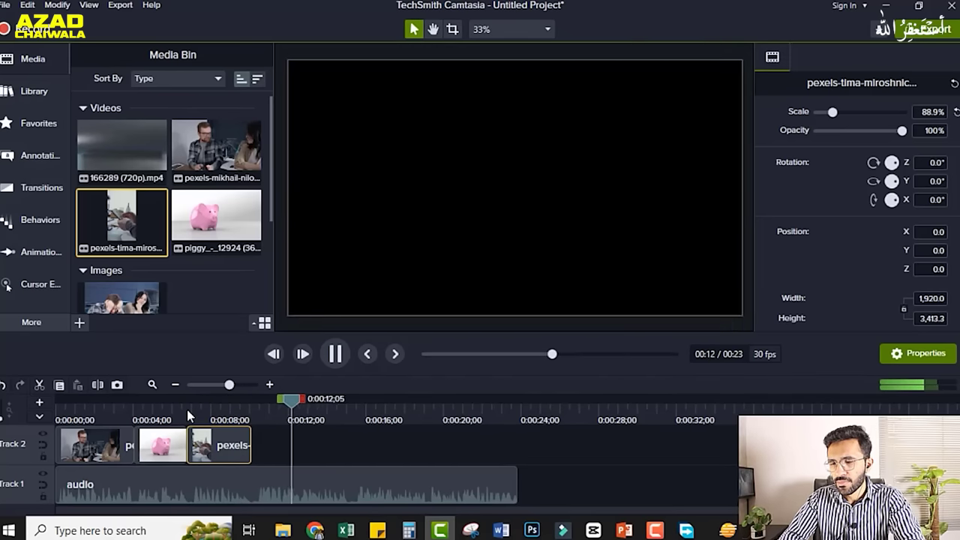
{"action": "key", "text": "space"}
{"action": "key", "text": "space"}
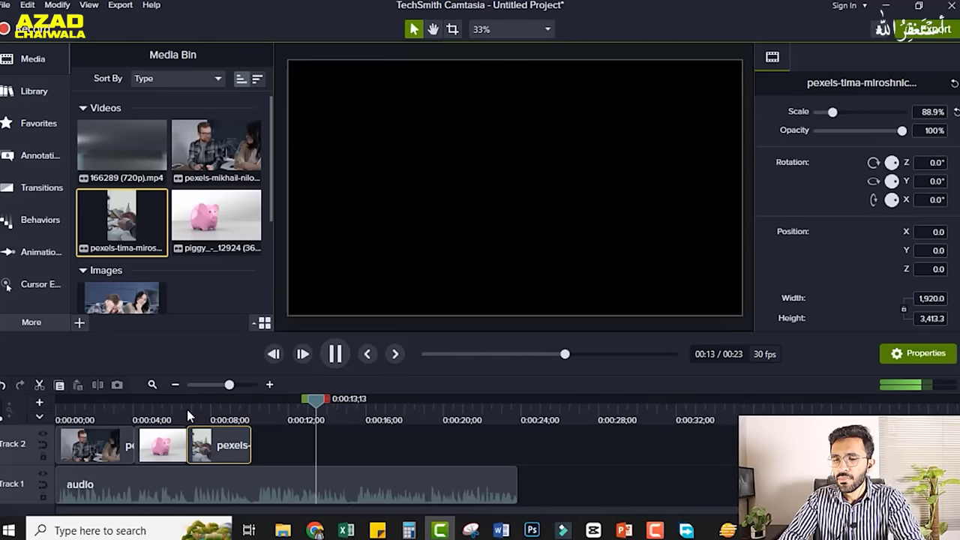
{"action": "key", "text": "space"}
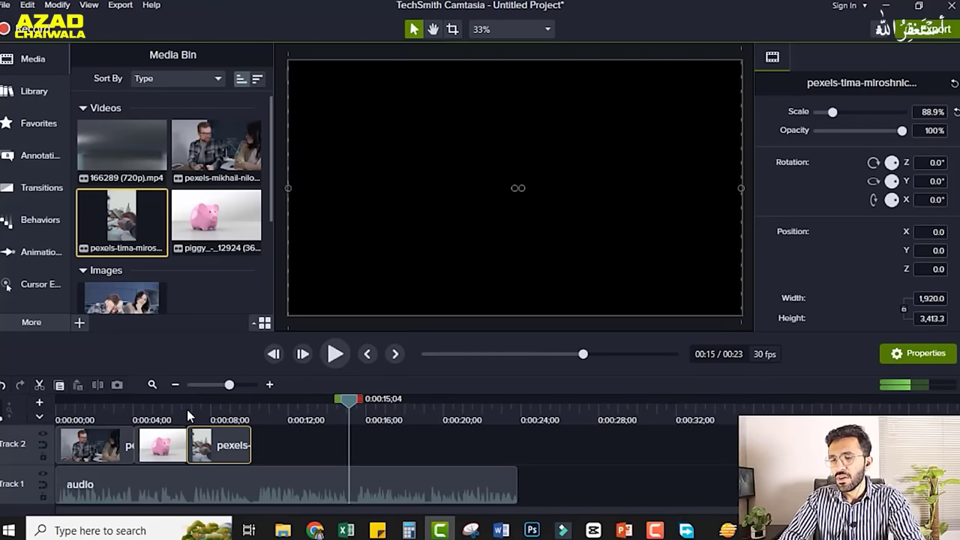
Switch to Chrome, search Pexels videos for "think" and download the clip of the woman studying outdoors with her smartphone
{"action": "mouse_move", "coordinate": [315, 529]}
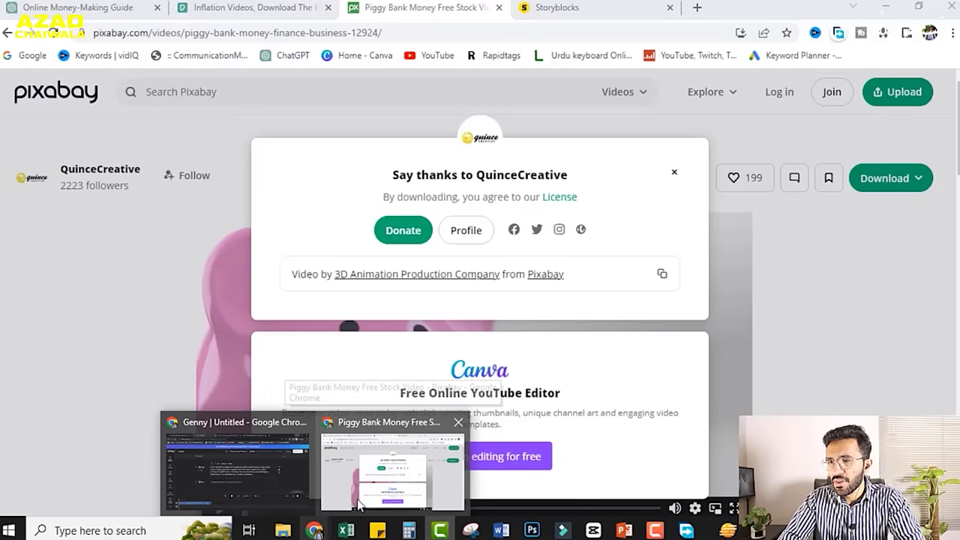
{"action": "left_click", "coordinate": [356, 504]}
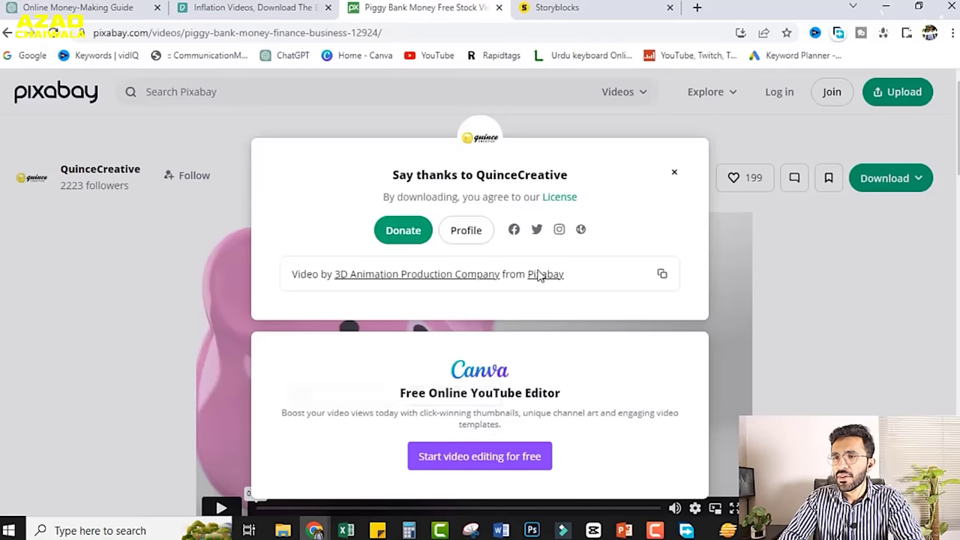
{"action": "left_click", "coordinate": [300, 8]}
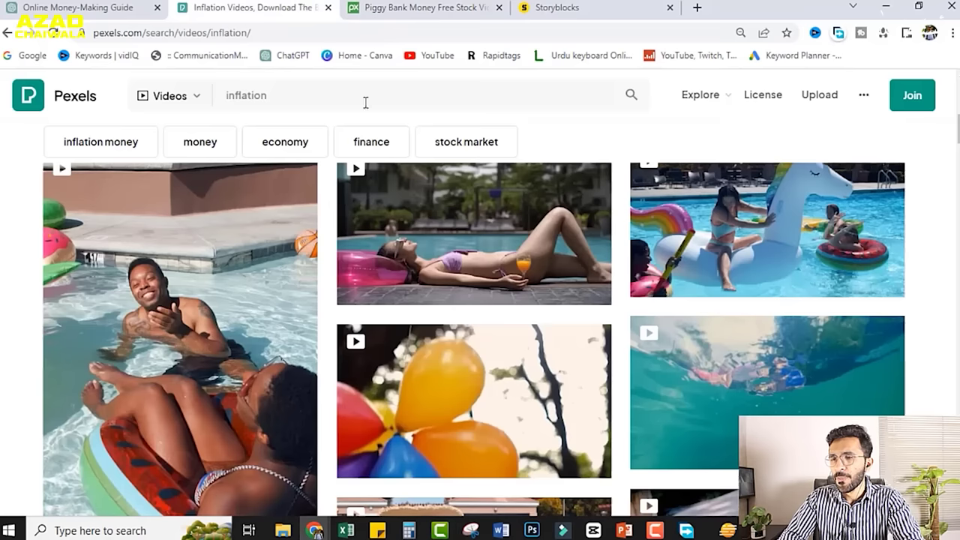
{"action": "left_click", "coordinate": [323, 101]}
{"action": "type", "text": "think"}
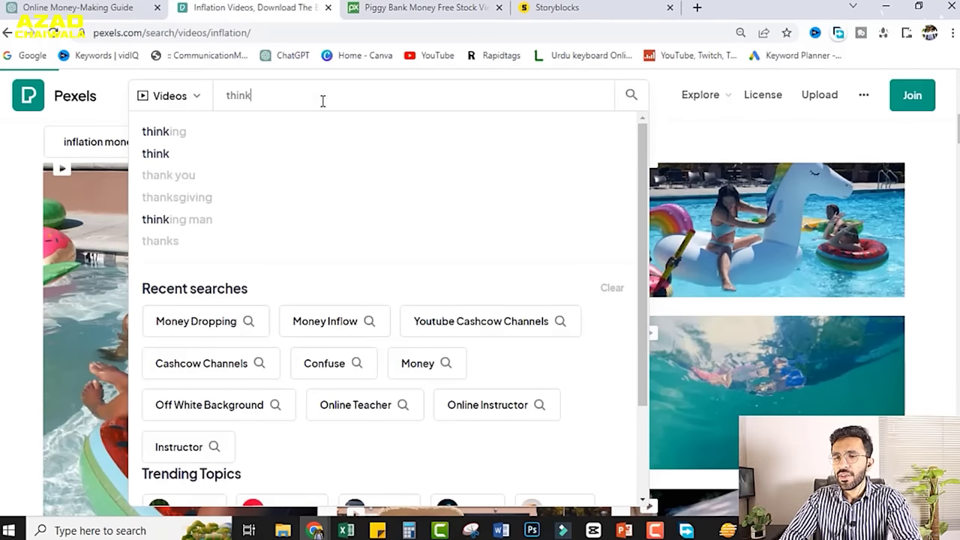
{"action": "key", "text": "Return"}
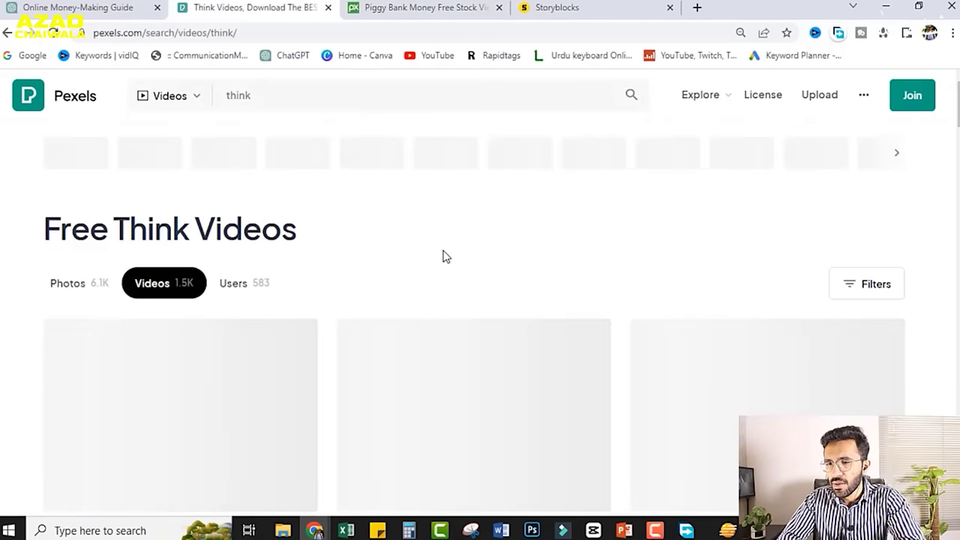
{"action": "scroll", "coordinate": [443, 256], "scroll_direction": "down", "scroll_amount": 4}
{"action": "scroll", "coordinate": [443, 257], "scroll_direction": "down", "scroll_amount": 1}
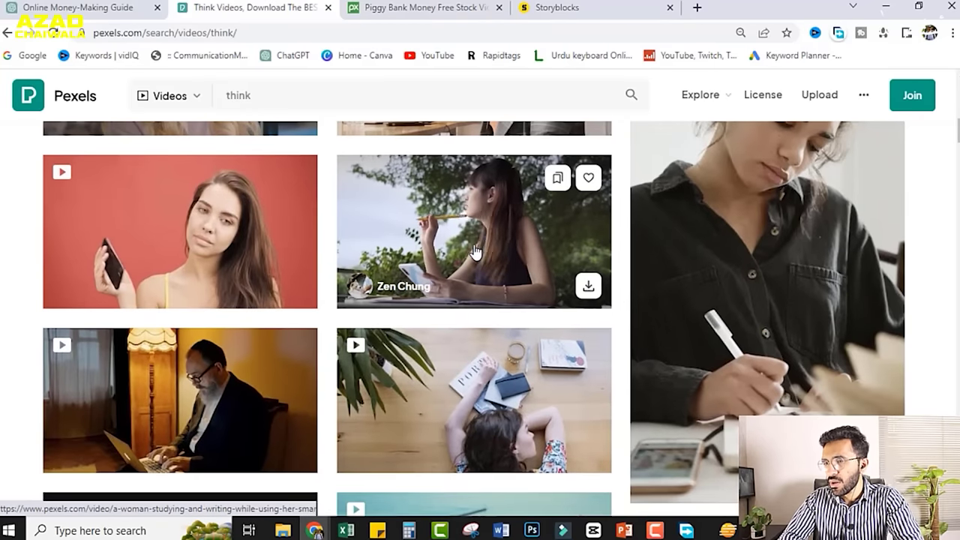
{"action": "left_click", "coordinate": [474, 253]}
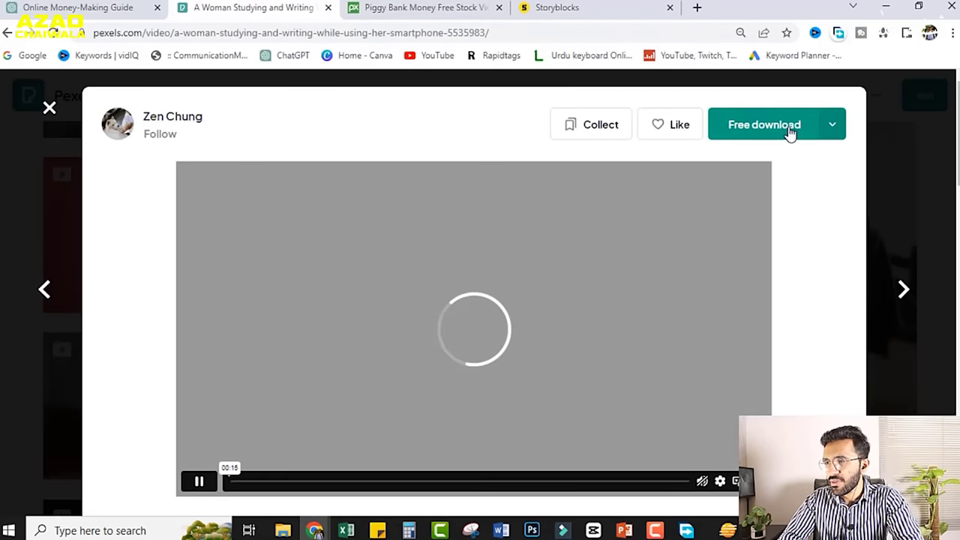
{"action": "left_click", "coordinate": [790, 132]}
Switch back to Camtasia and replay the voiceover from 0:00:10;11 to 0:00:14;16
{"action": "left_click", "coordinate": [439, 485]}
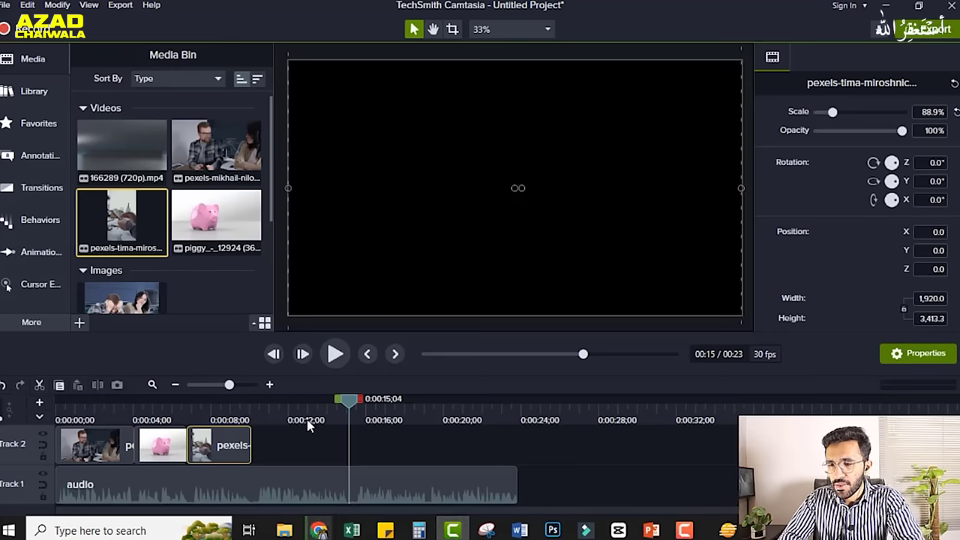
{"action": "left_click", "coordinate": [259, 411]}
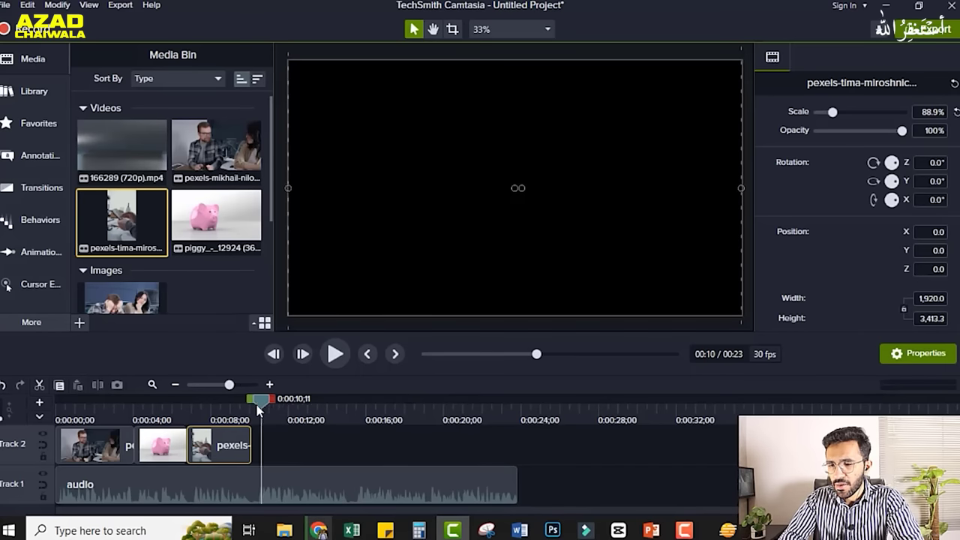
{"action": "key", "text": "space"}
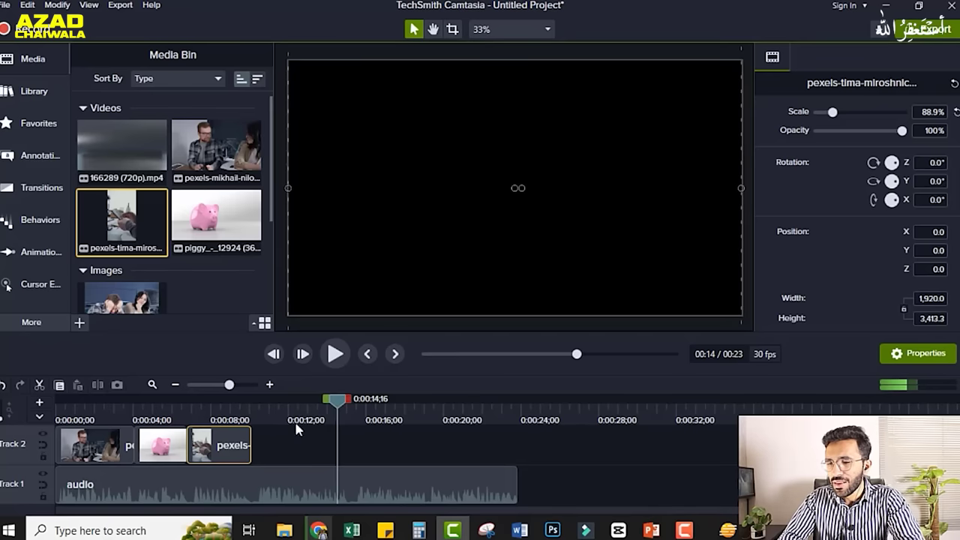
Return to Chrome, close the Pexels clip preview and search Pixabay videos for "investment"
{"action": "mouse_move", "coordinate": [319, 530]}
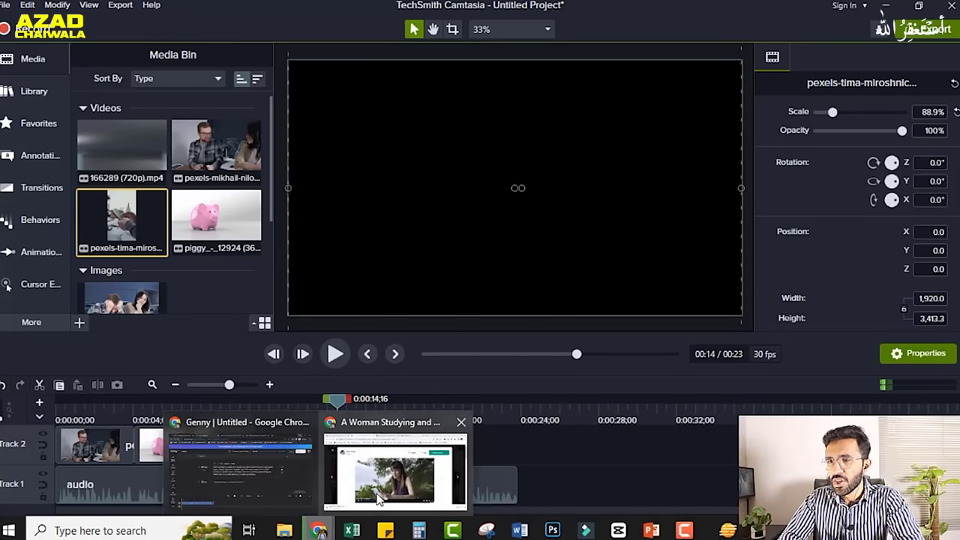
{"action": "left_click", "coordinate": [401, 462]}
{"action": "left_click", "coordinate": [49, 107]}
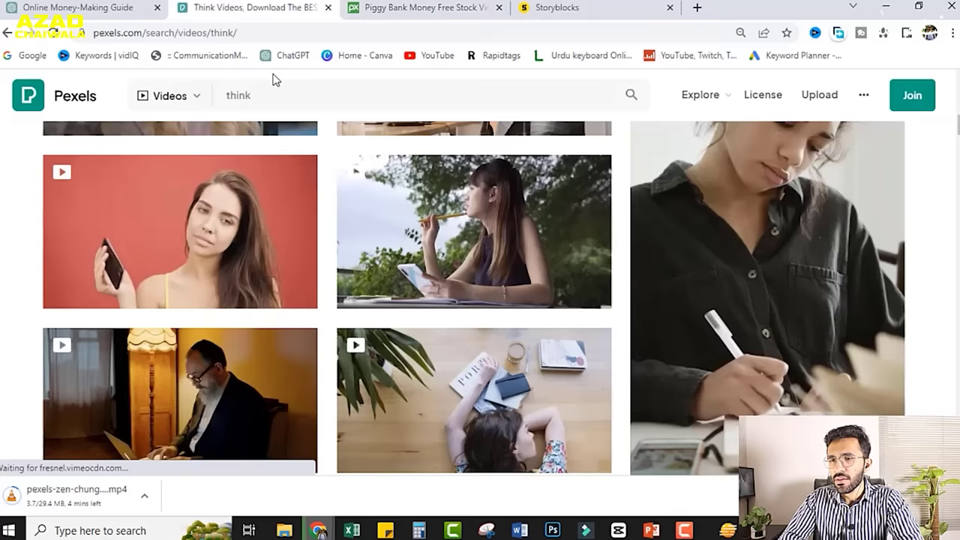
{"action": "left_click", "coordinate": [265, 93]}
{"action": "type", "text": "investment"}
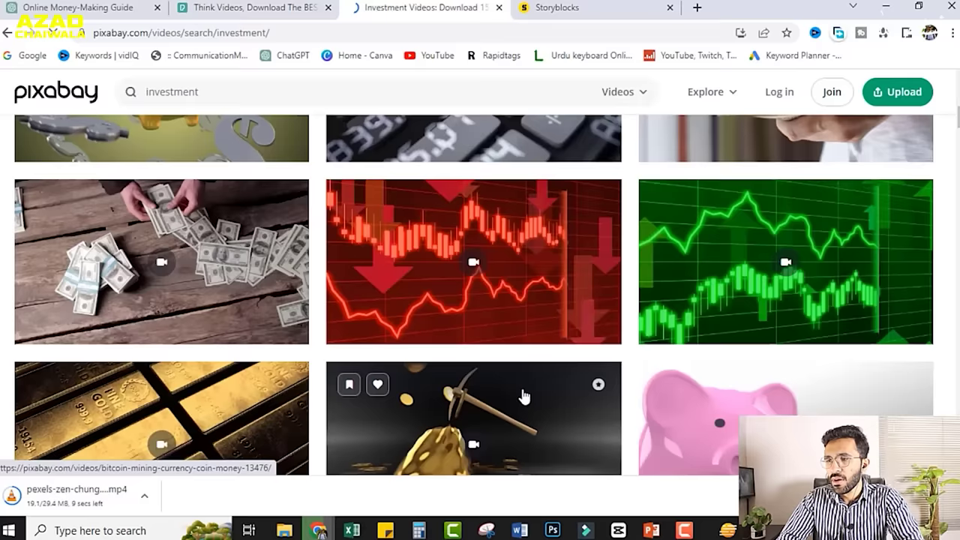
Look through the investment videos and download the blue stock-market chart clip
{"action": "scroll", "coordinate": [523, 396], "scroll_direction": "up", "scroll_amount": 2}
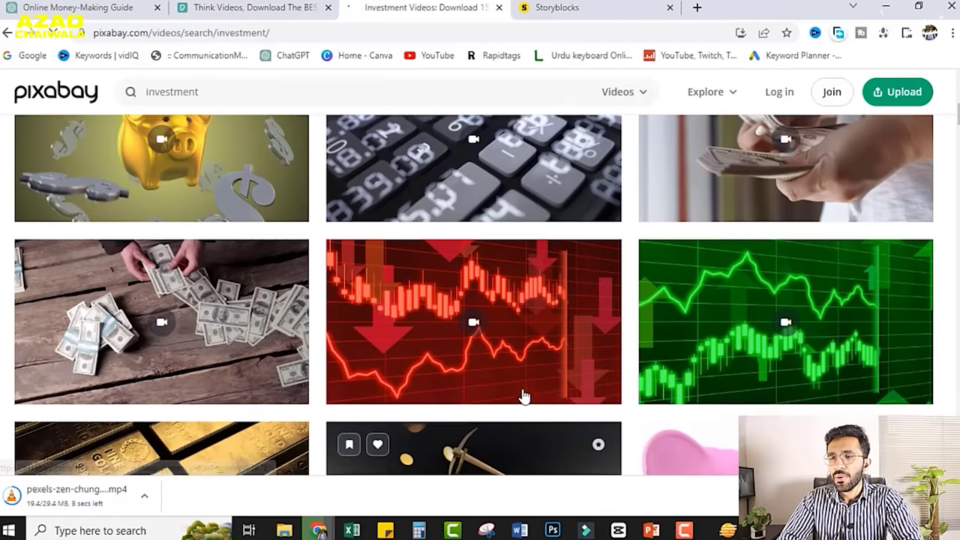
{"action": "scroll", "coordinate": [522, 396], "scroll_direction": "down", "scroll_amount": 2}
{"action": "scroll", "coordinate": [520, 396], "scroll_direction": "up", "scroll_amount": 2}
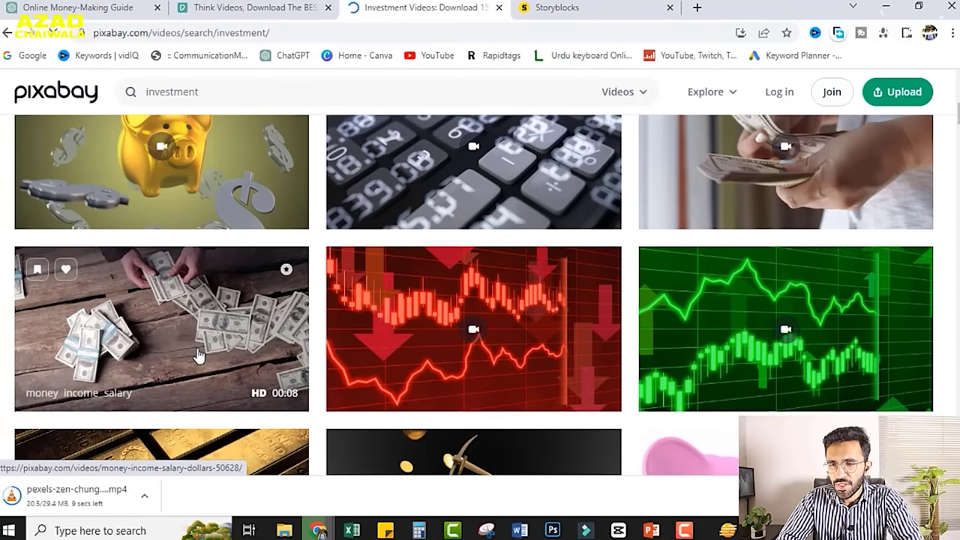
{"action": "scroll", "coordinate": [214, 353], "scroll_direction": "down", "scroll_amount": 7}
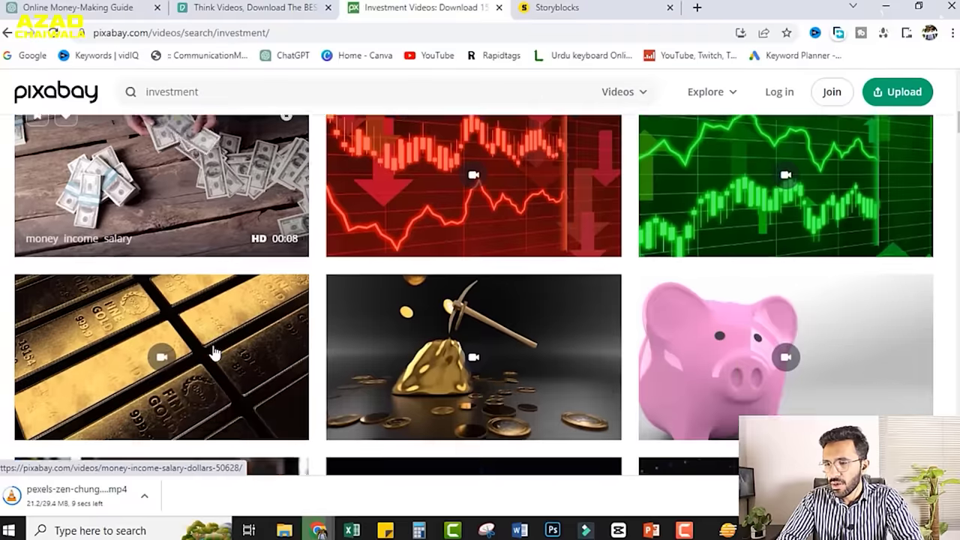
{"action": "scroll", "coordinate": [548, 377], "scroll_direction": "down", "scroll_amount": 1}
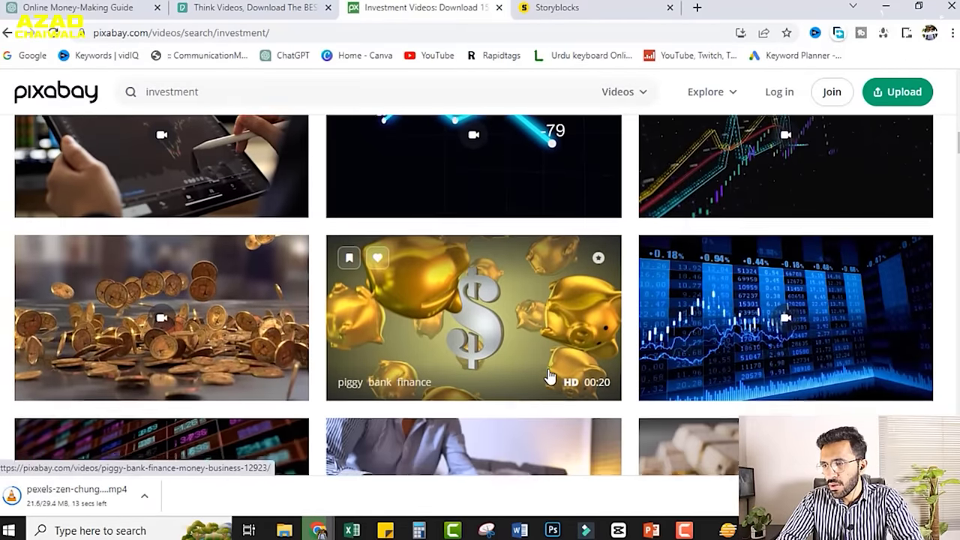
{"action": "scroll", "coordinate": [548, 376], "scroll_direction": "up", "scroll_amount": 1}
{"action": "scroll", "coordinate": [751, 381], "scroll_direction": "down", "scroll_amount": 2}
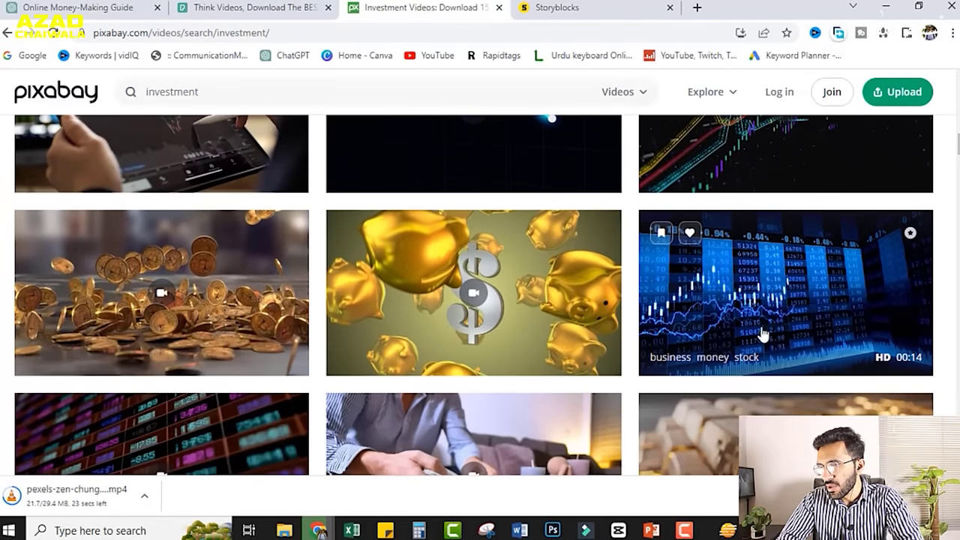
{"action": "left_click", "coordinate": [803, 316]}
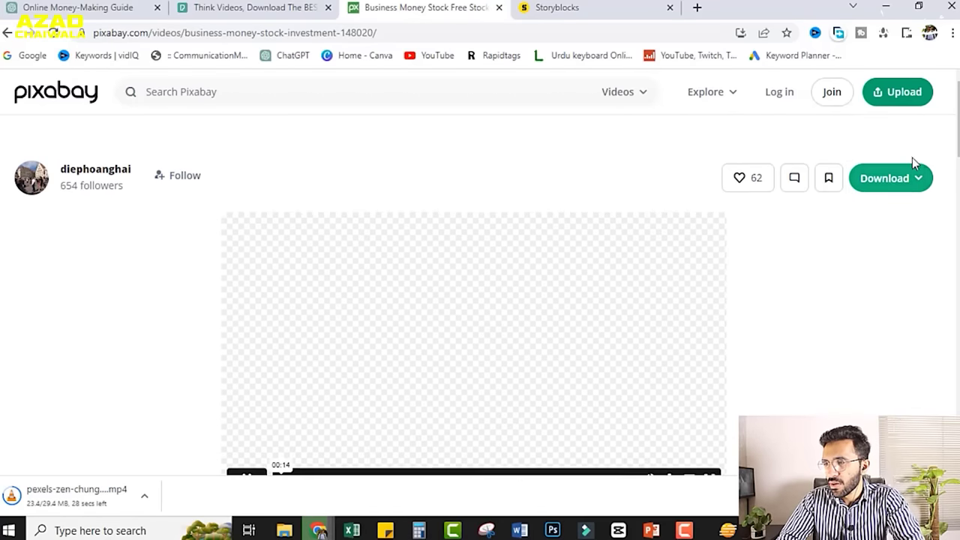
{"action": "left_click", "coordinate": [908, 178]}
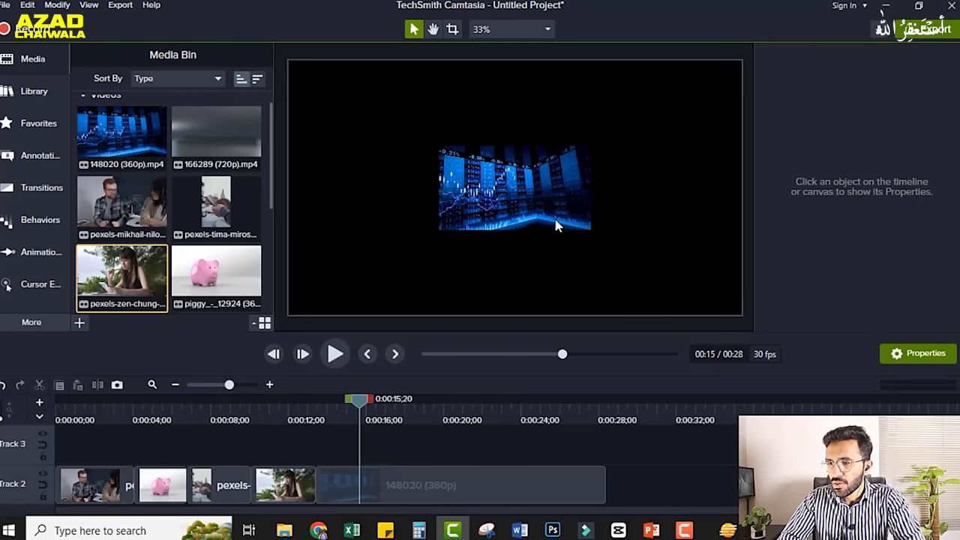
Scale the stock-market clip on Track 2 to fit the canvas and shorten it to a duration of 0:00:01;24
{"action": "left_click", "coordinate": [510, 192]}
{"action": "right_click", "coordinate": [510, 191]}
{"action": "left_click", "coordinate": [555, 343]}
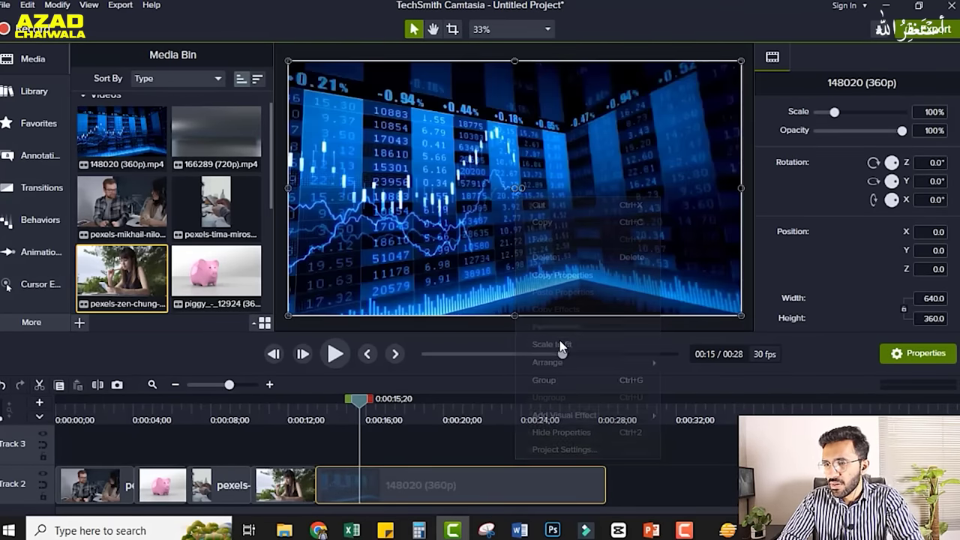
{"action": "left_click", "coordinate": [247, 411]}
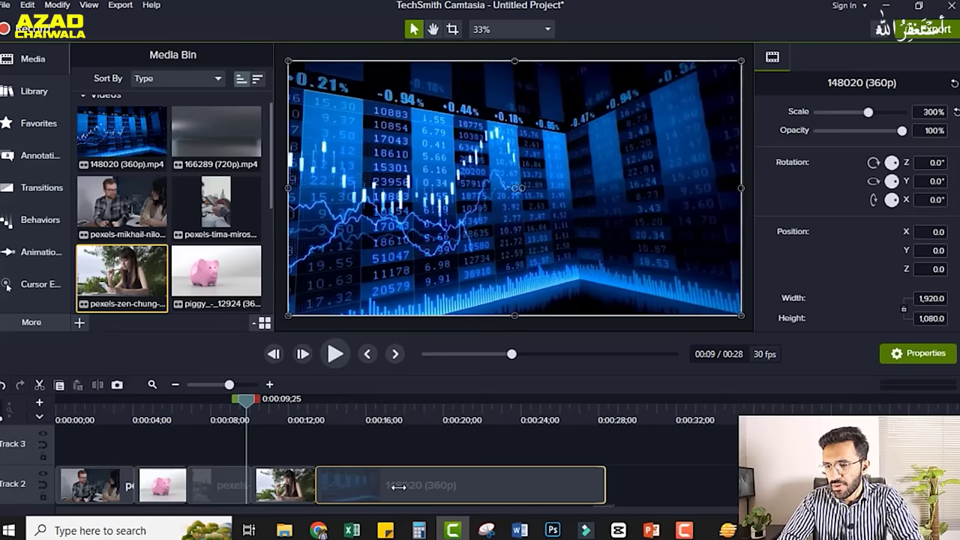
{"action": "left_click_drag", "start_coordinate": [385, 489], "coordinate": [352, 486]}
Play the clips against the voiceover to 0:00:15;06, trim the end of the thinking-woman clip slightly and close the gap before the stock-market clip
{"action": "key", "text": "space"}
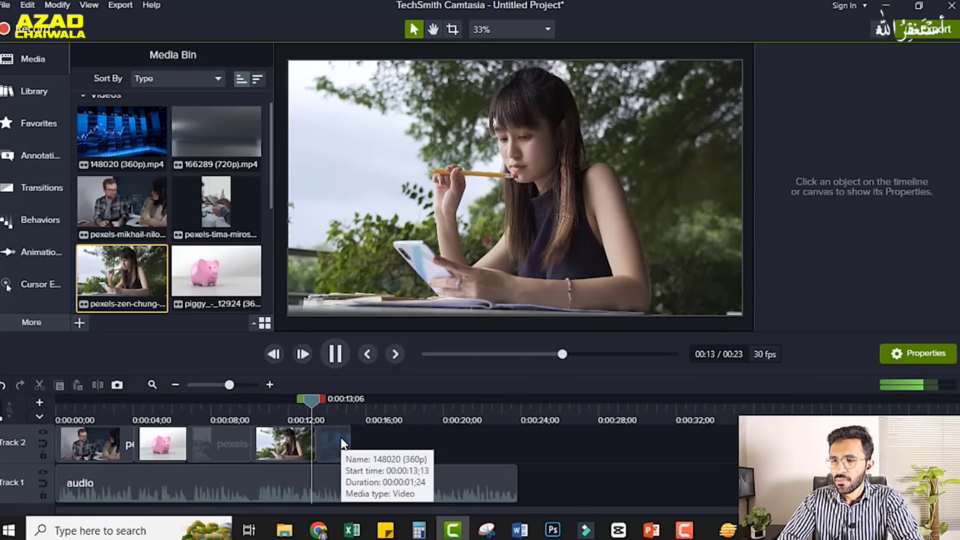
{"action": "key", "text": "space"}
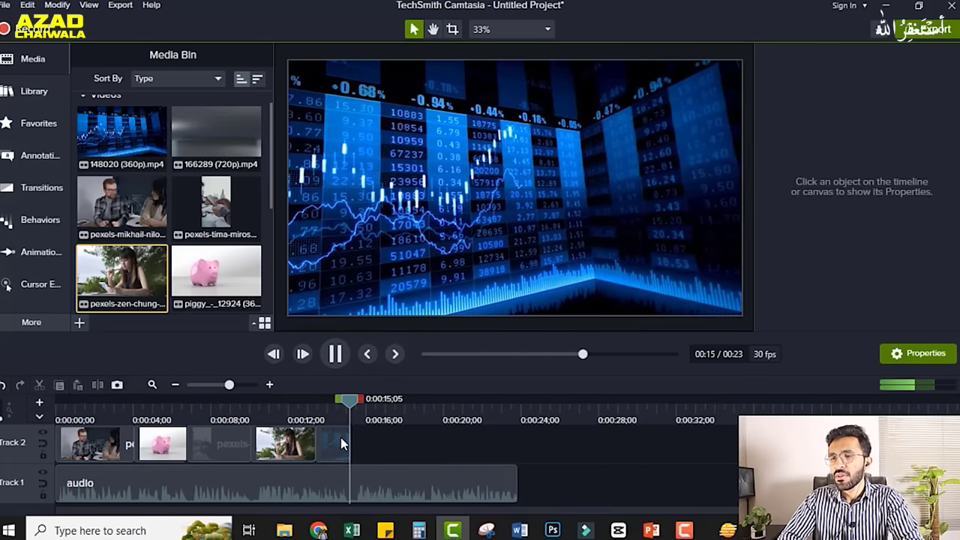
{"action": "left_click", "coordinate": [297, 447]}
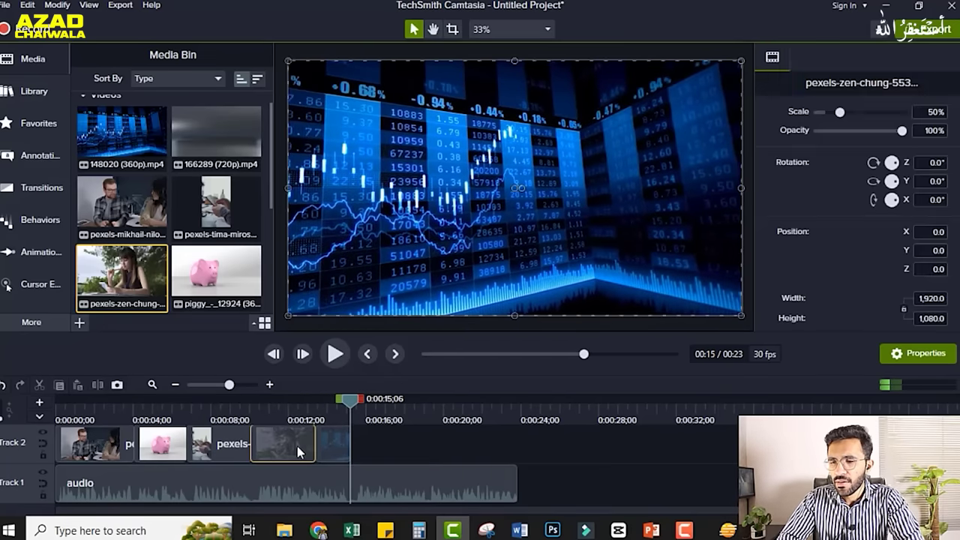
{"action": "left_click_drag", "start_coordinate": [313, 445], "coordinate": [308, 445]}
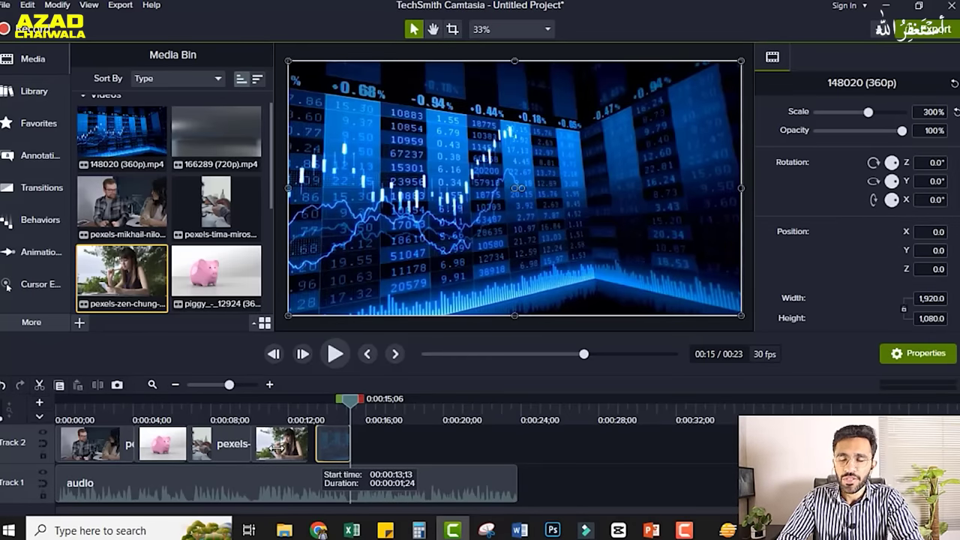
{"action": "left_click_drag", "start_coordinate": [332, 443], "coordinate": [334, 444]}
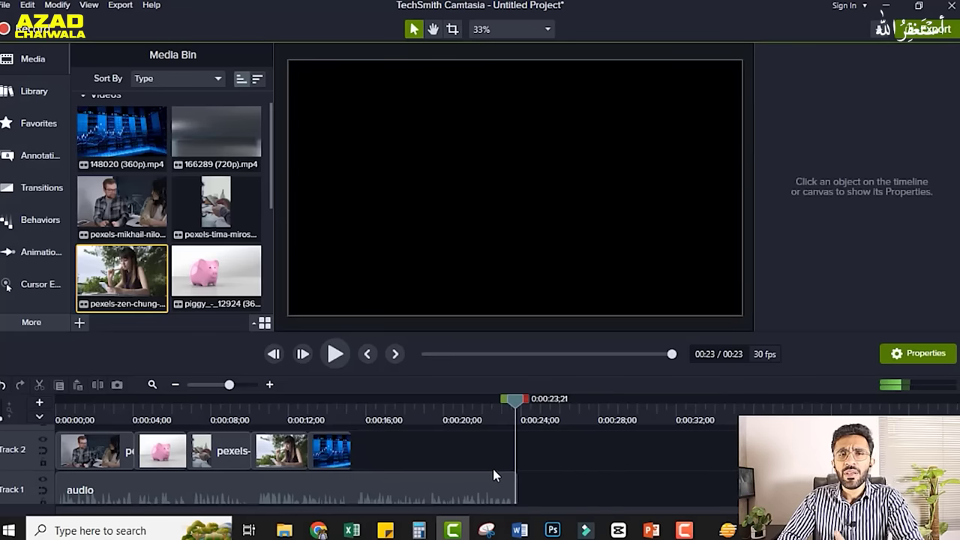
Trim the end of the voiceover audio on Track 1 to the end of the stock-market clip
{"action": "scroll", "coordinate": [535, 477], "scroll_direction": "down", "scroll_amount": 1}
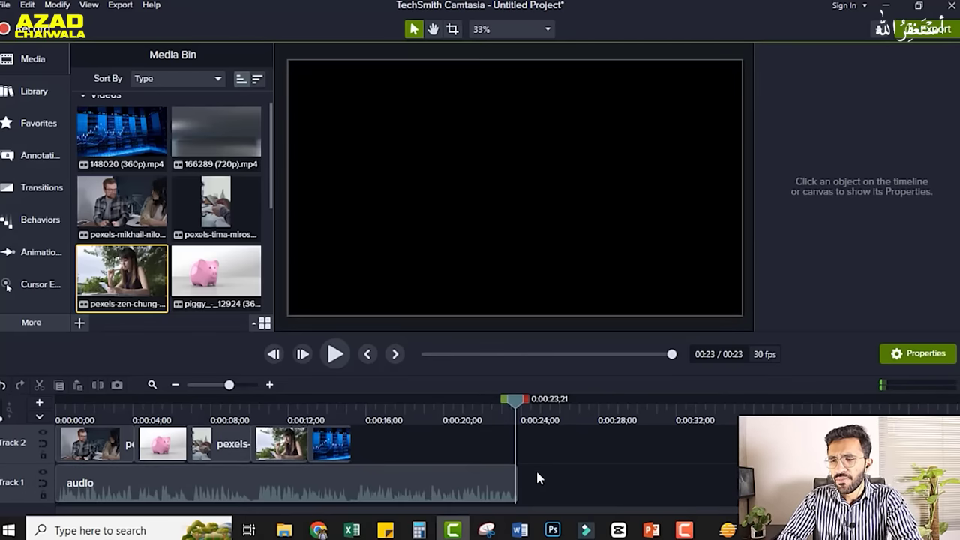
{"action": "left_click_drag", "start_coordinate": [517, 481], "coordinate": [353, 483]}
{"action": "left_click", "coordinate": [368, 477]}
Add a Fade transition between the couple and piggy-bank clips and a Flare transition between the piggy-bank and money-counting clips on Track 2
{"action": "left_click_drag", "start_coordinate": [516, 399], "coordinate": [295, 408]}
{"action": "left_click_drag", "start_coordinate": [217, 422], "coordinate": [49, 419]}
{"action": "scroll", "coordinate": [441, 453], "scroll_direction": "up", "scroll_amount": 1}
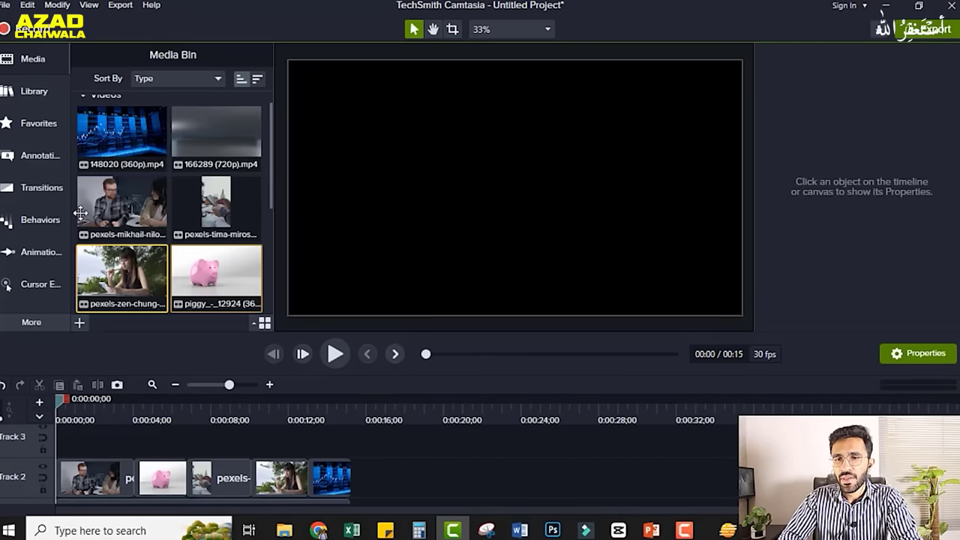
{"action": "left_click", "coordinate": [43, 188]}
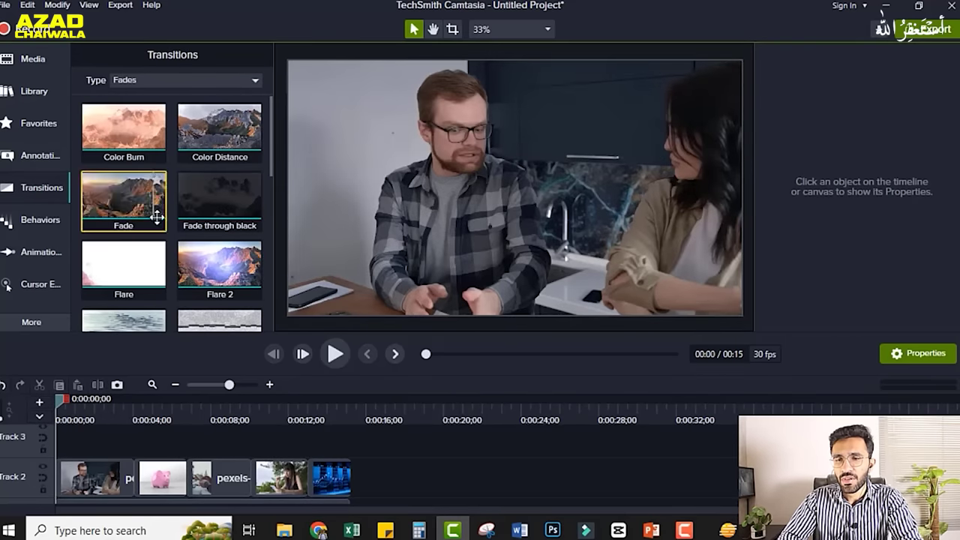
{"action": "left_click_drag", "start_coordinate": [131, 207], "coordinate": [132, 477]}
{"action": "mouse_move", "coordinate": [109, 275]}
{"action": "left_mouse_down"}
{"action": "mouse_move", "coordinate": [199, 476]}
{"action": "mouse_move", "coordinate": [194, 486]}
{"action": "left_mouse_up"}
Add a transition between the money-counting and thinking-woman clips, and play the edit from the start to check the transitions
{"action": "scroll", "coordinate": [190, 250], "scroll_direction": "down", "scroll_amount": 2}
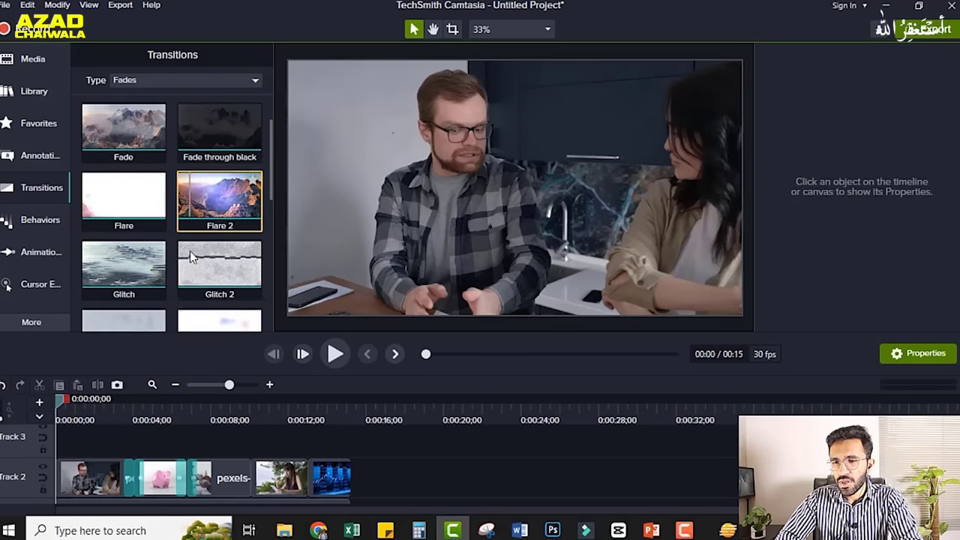
{"action": "scroll", "coordinate": [190, 257], "scroll_direction": "down", "scroll_amount": 3}
{"action": "scroll", "coordinate": [189, 257], "scroll_direction": "up", "scroll_amount": 2}
{"action": "left_click_drag", "start_coordinate": [190, 257], "coordinate": [255, 486]}
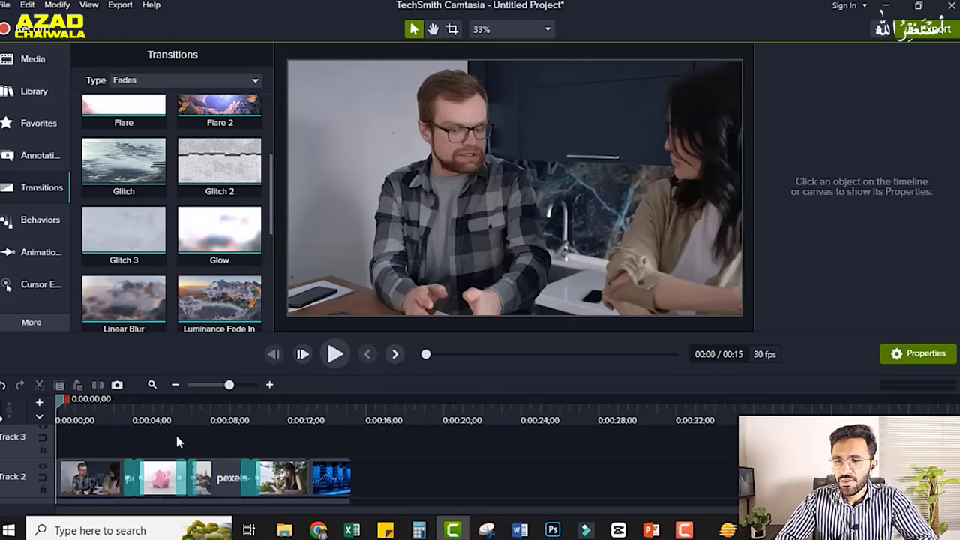
{"action": "key", "text": "space"}
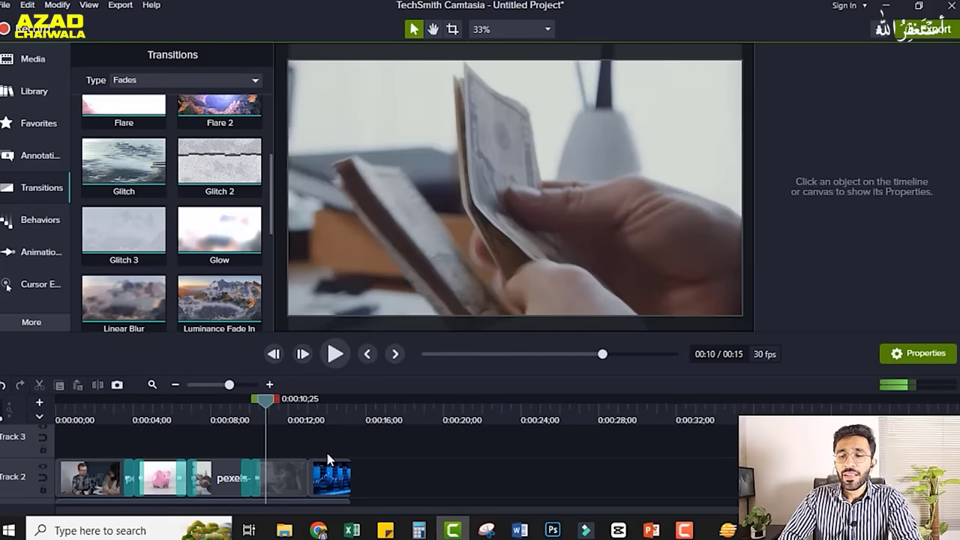
{"action": "scroll", "coordinate": [326, 449], "scroll_direction": "down", "scroll_amount": 1}
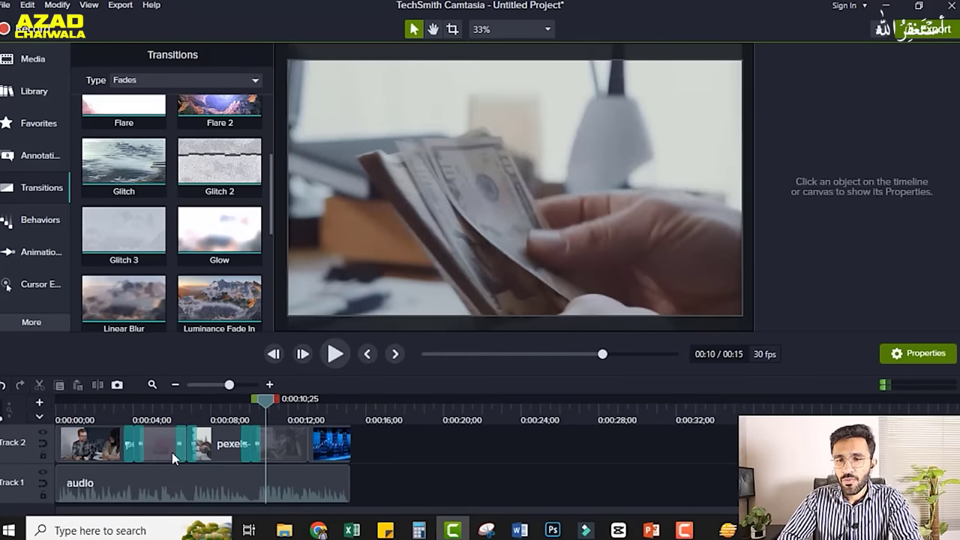
Place the Click Click library callout on Track 3 above the piggy-bank clip and change its text to SAVE MONEY
{"action": "left_click", "coordinate": [30, 93]}
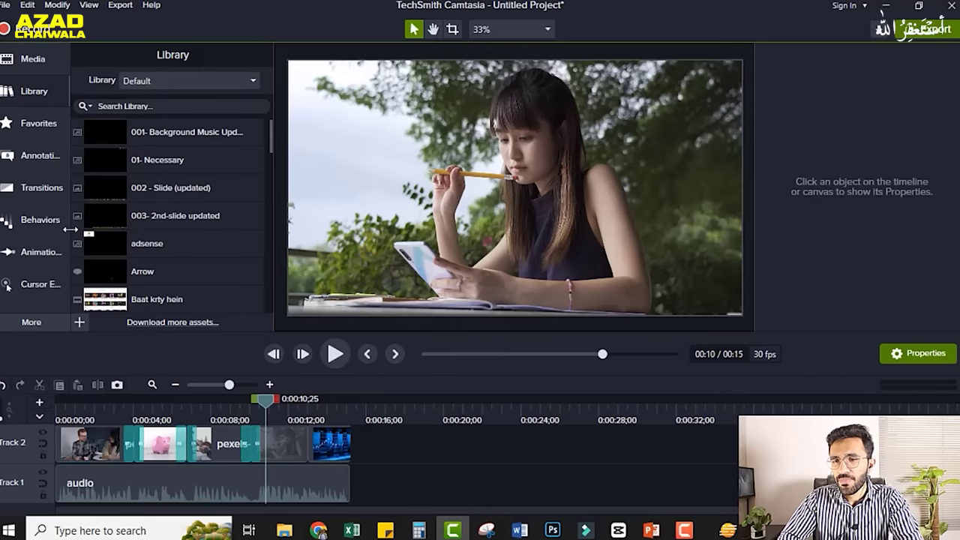
{"action": "scroll", "coordinate": [167, 224], "scroll_direction": "down", "scroll_amount": 5}
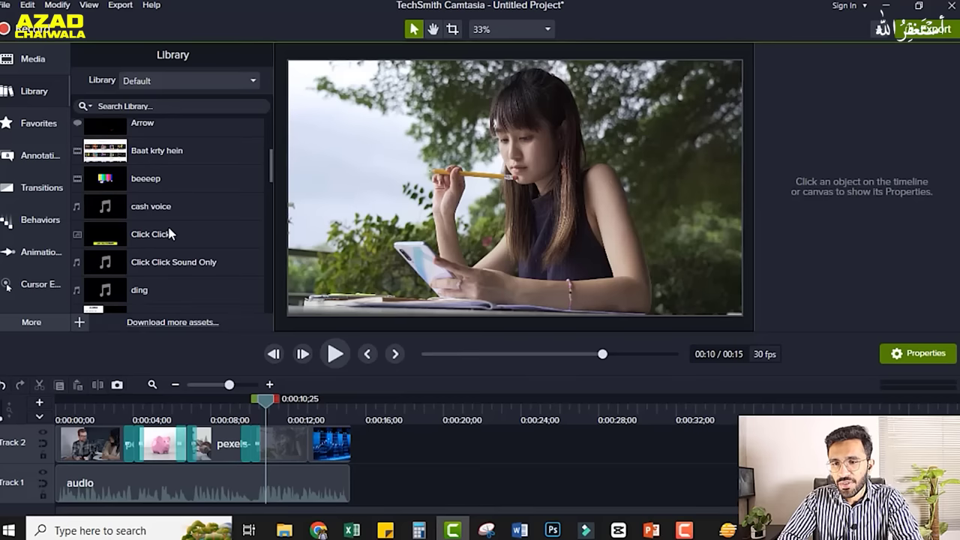
{"action": "left_click_drag", "start_coordinate": [160, 237], "coordinate": [138, 454]}
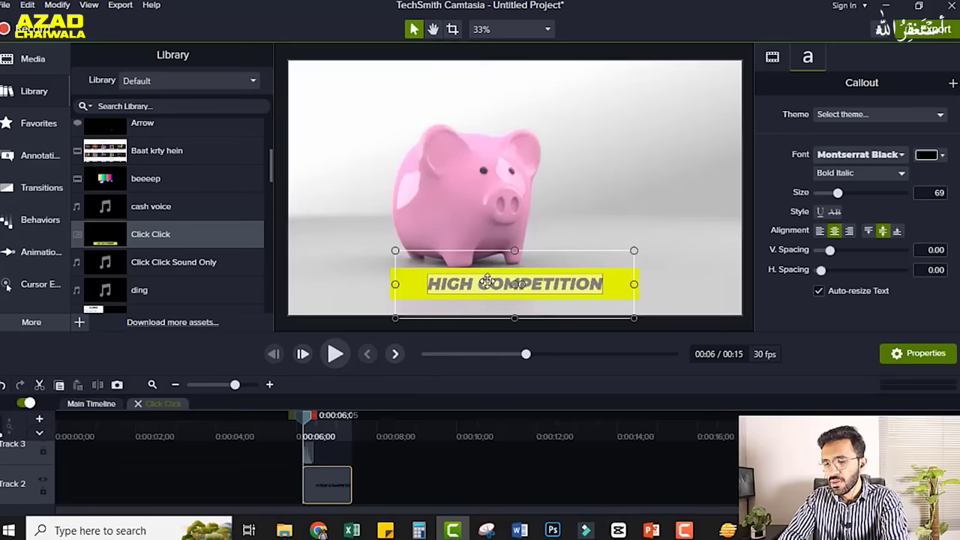
{"action": "type", "text": "SAVE MONEY"}
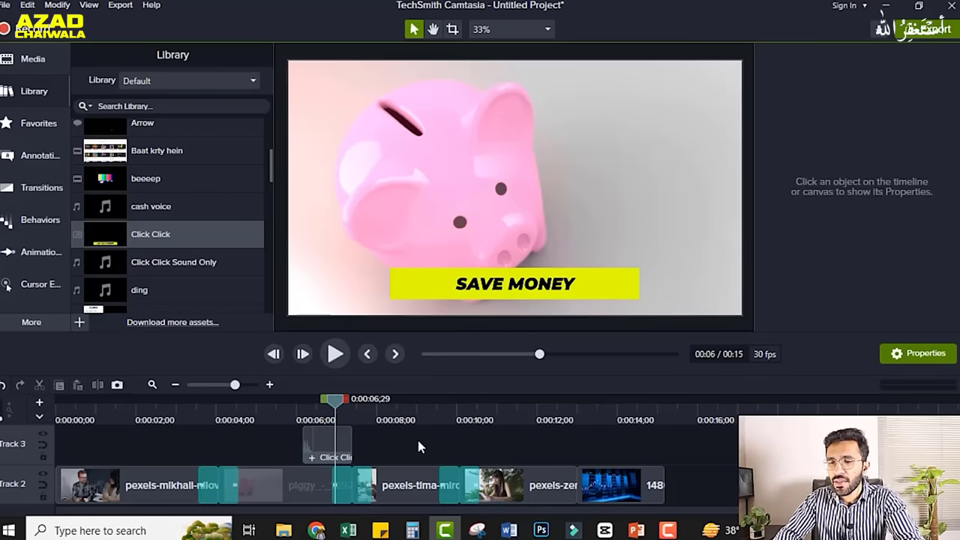
{"action": "scroll", "coordinate": [419, 447], "scroll_direction": "down", "scroll_amount": 1}
{"action": "scroll", "coordinate": [419, 447], "scroll_direction": "up", "scroll_amount": 1}
{"action": "scroll", "coordinate": [419, 447], "scroll_direction": "down", "scroll_amount": 1}
{"action": "scroll", "coordinate": [418, 441], "scroll_direction": "up", "scroll_amount": 1}
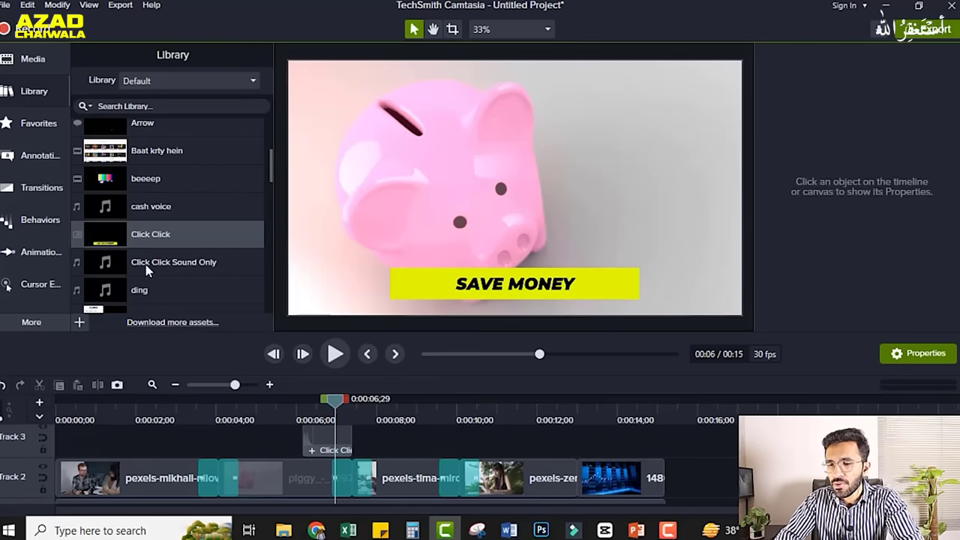
Switch to Chrome, search YouTube for COPYRIGHT FREE POP SOUNDS and look through the sound effect videos
{"action": "left_click", "coordinate": [317, 531]}
{"action": "left_click", "coordinate": [443, 92]}
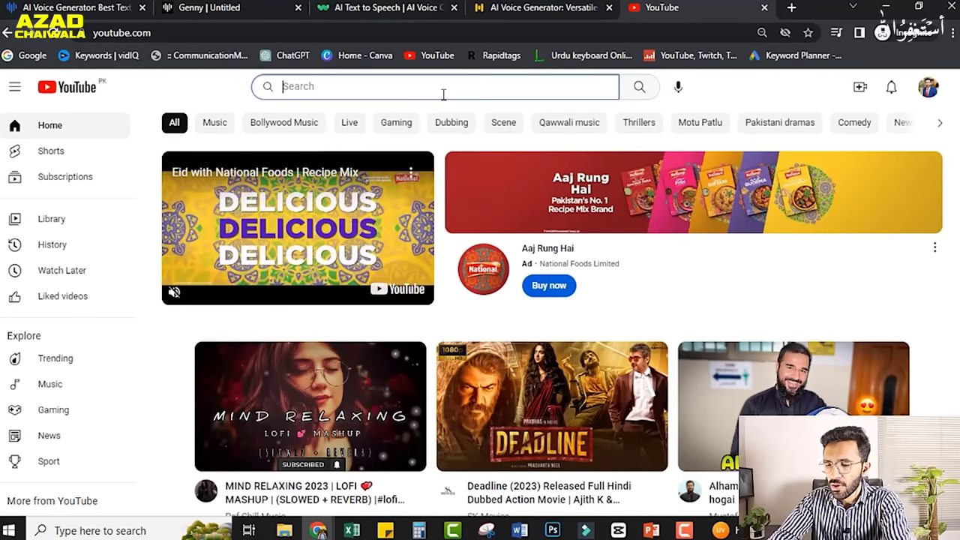
{"action": "type", "text": "COPYRIGHT FREE SOUNDS POP SOUNDS"}
{"action": "key", "text": "BackSpace"}
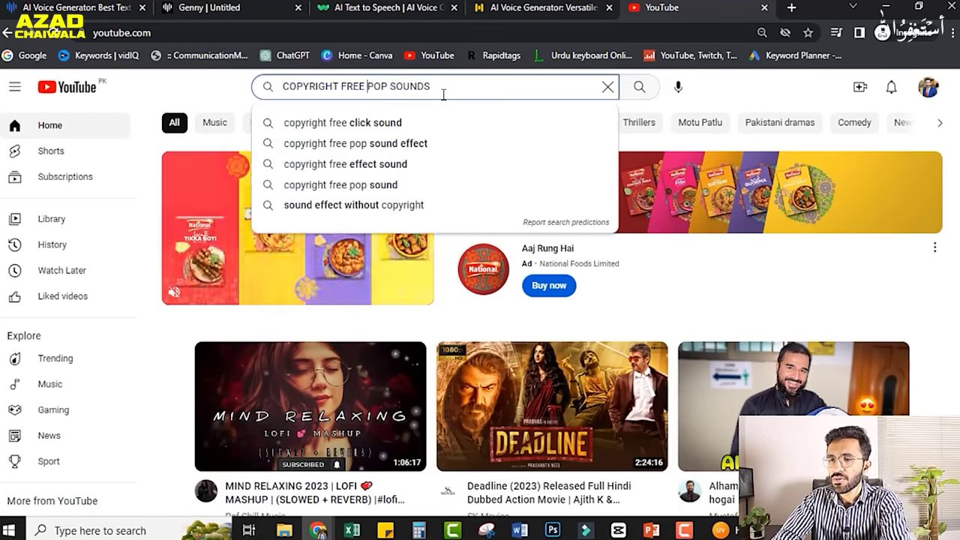
{"action": "key", "text": "Return"}
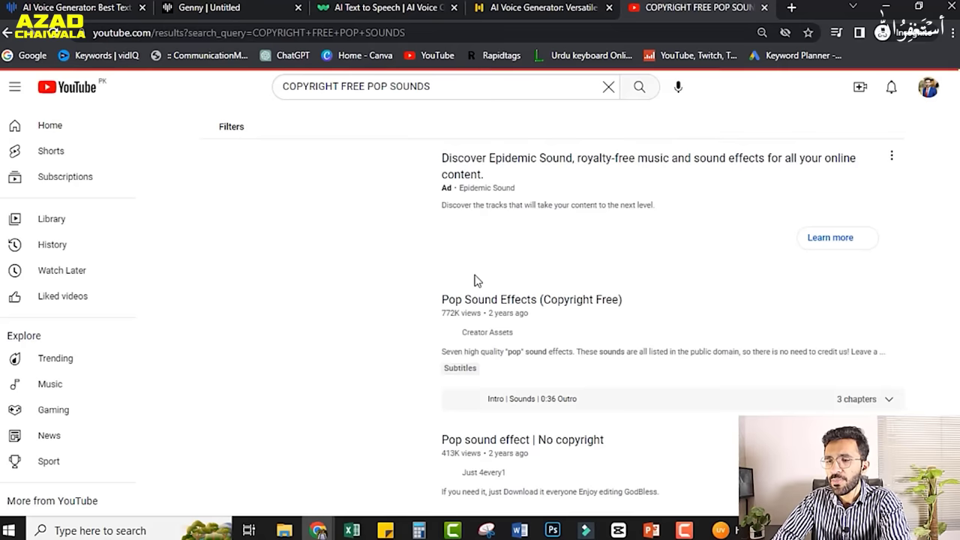
{"action": "scroll", "coordinate": [559, 300], "scroll_direction": "down", "scroll_amount": 1}
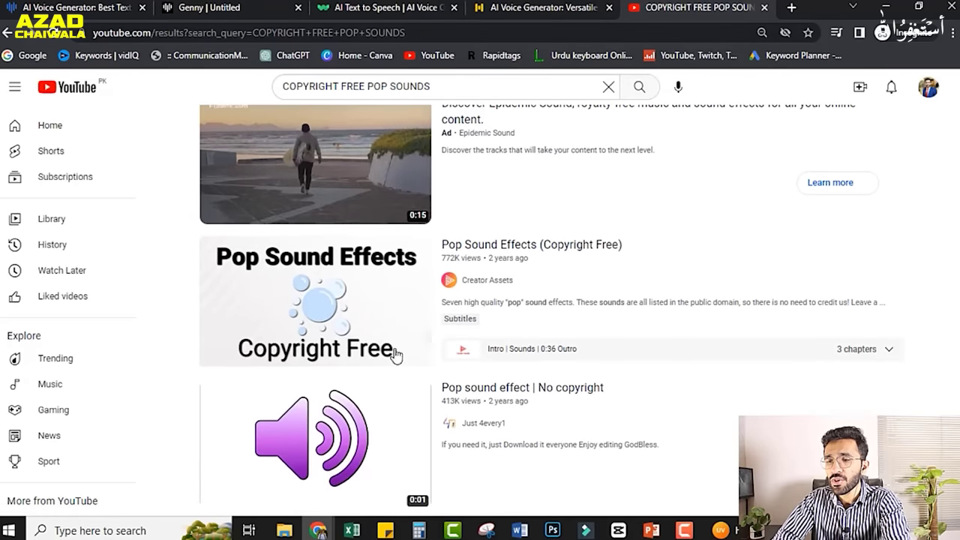
{"action": "scroll", "coordinate": [562, 428], "scroll_direction": "down", "scroll_amount": 4}
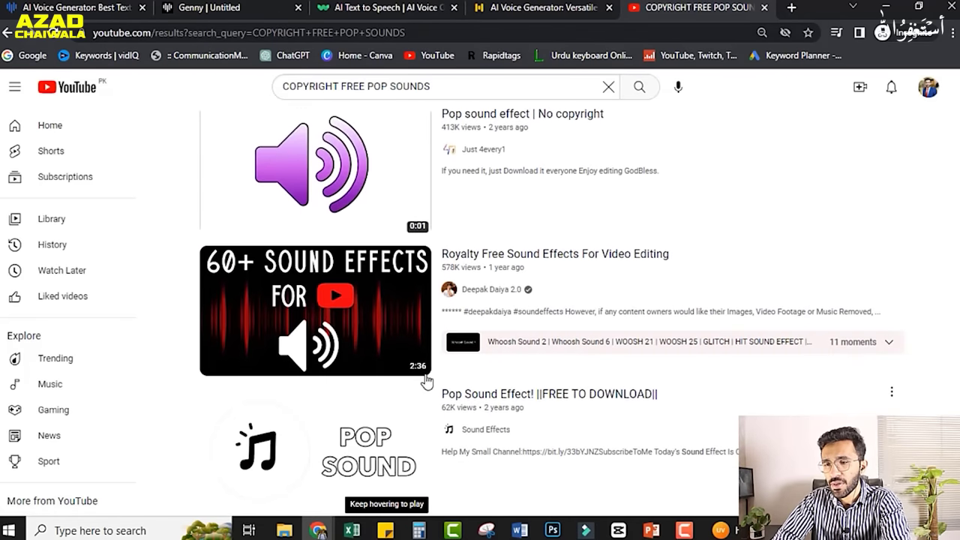
{"action": "scroll", "coordinate": [534, 406], "scroll_direction": "down", "scroll_amount": 1}
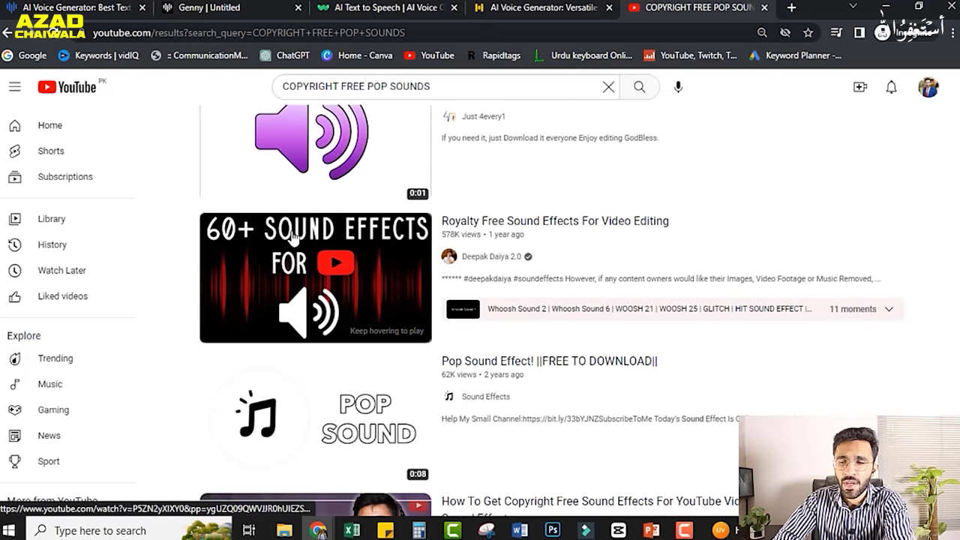
{"action": "scroll", "coordinate": [600, 317], "scroll_direction": "down", "scroll_amount": 1}
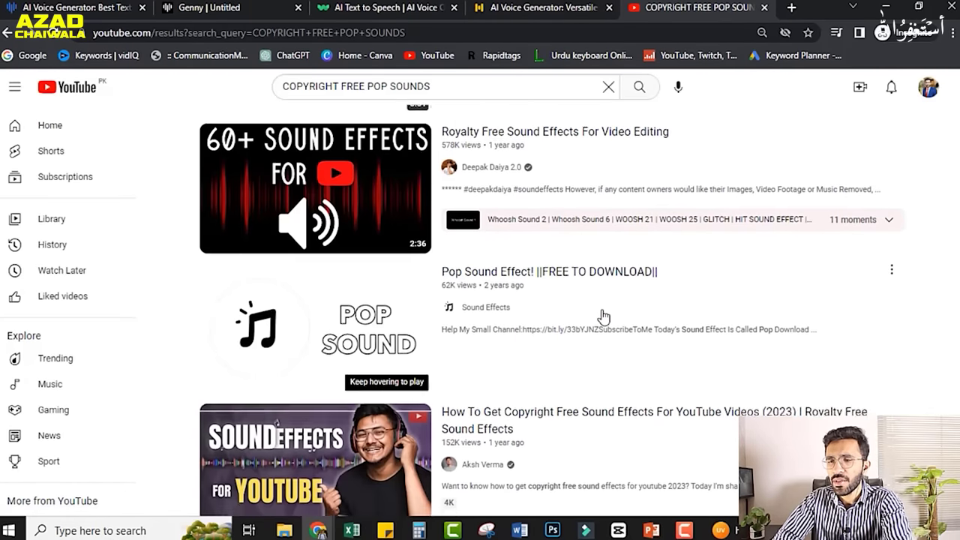
{"action": "scroll", "coordinate": [570, 311], "scroll_direction": "down", "scroll_amount": 1}
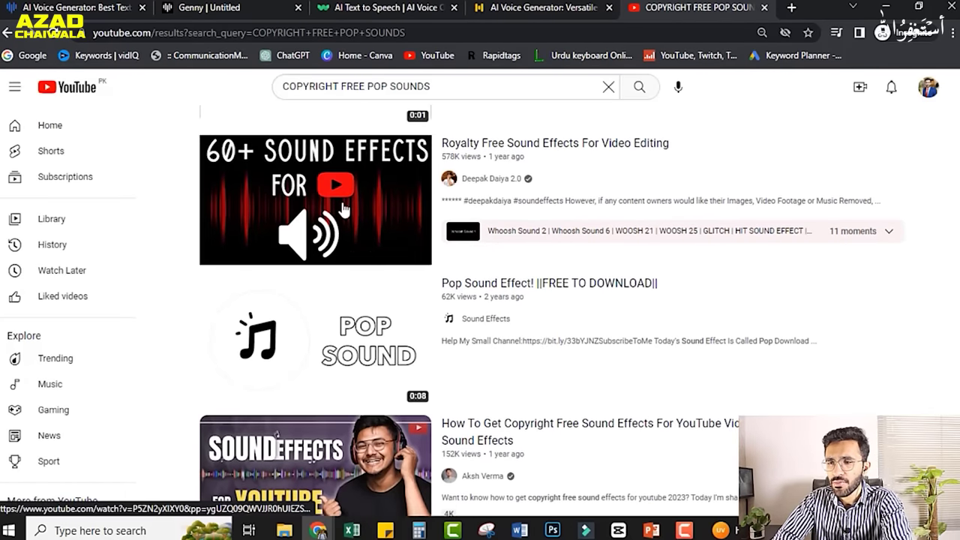
Open and sample the video Royalty Free Sound Effects For Video Editing, pause it, and insert SS before youtube in its address
{"action": "left_click", "coordinate": [345, 214]}
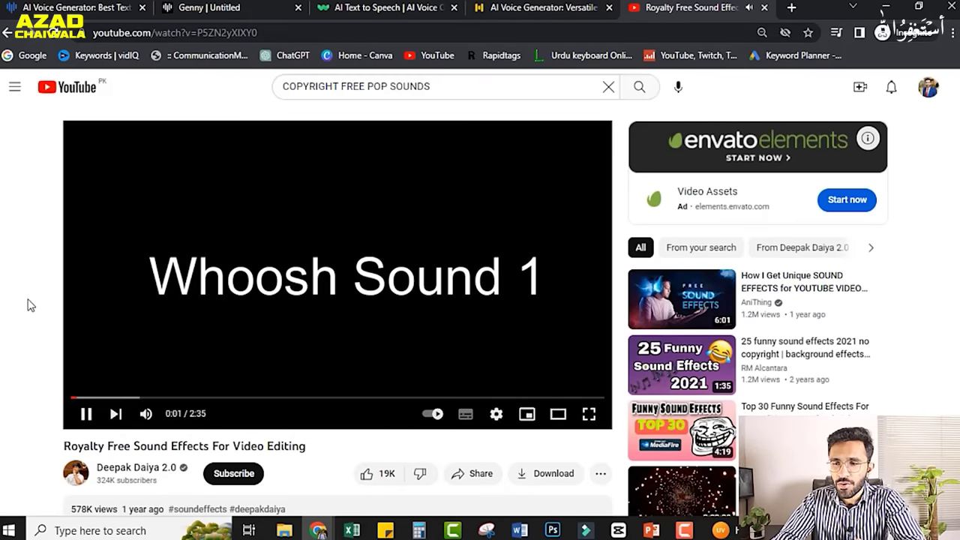
{"action": "left_click", "coordinate": [129, 397]}
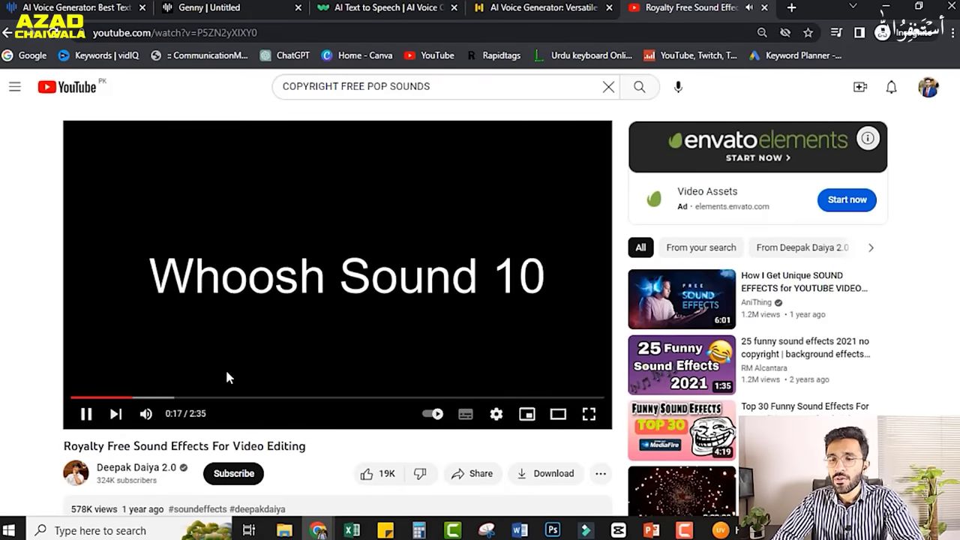
{"action": "left_click", "coordinate": [185, 292]}
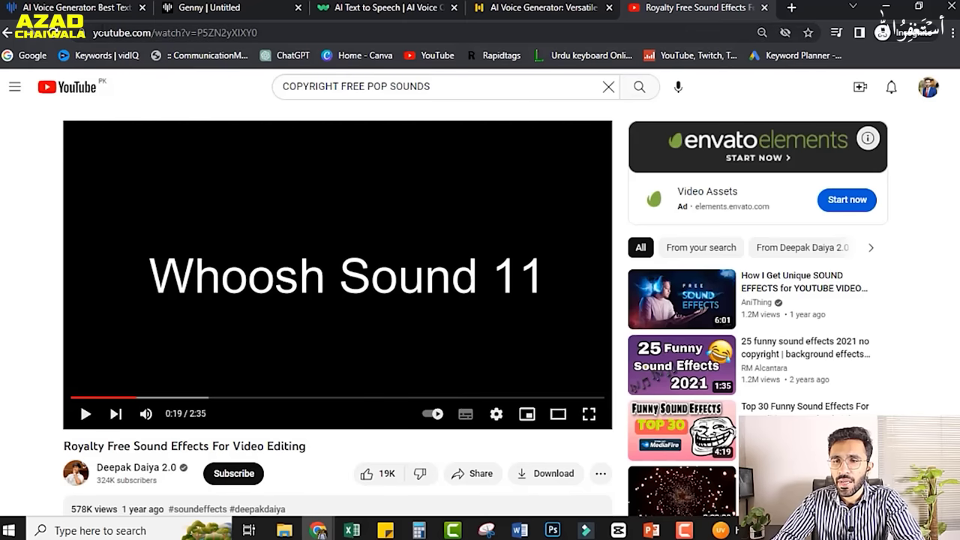
{"action": "left_click", "coordinate": [102, 33]}
{"action": "left_click", "coordinate": [150, 33]}
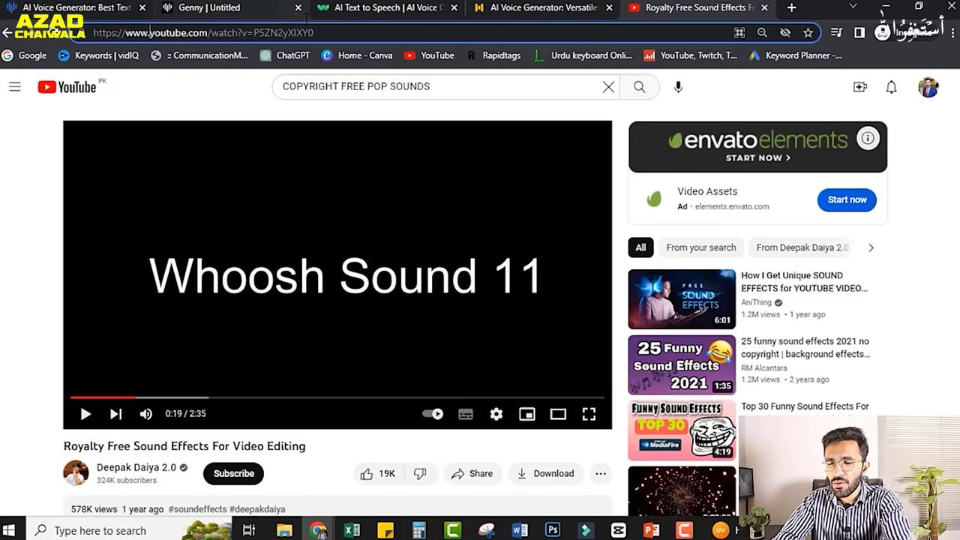
{"action": "type", "text": "SS"}
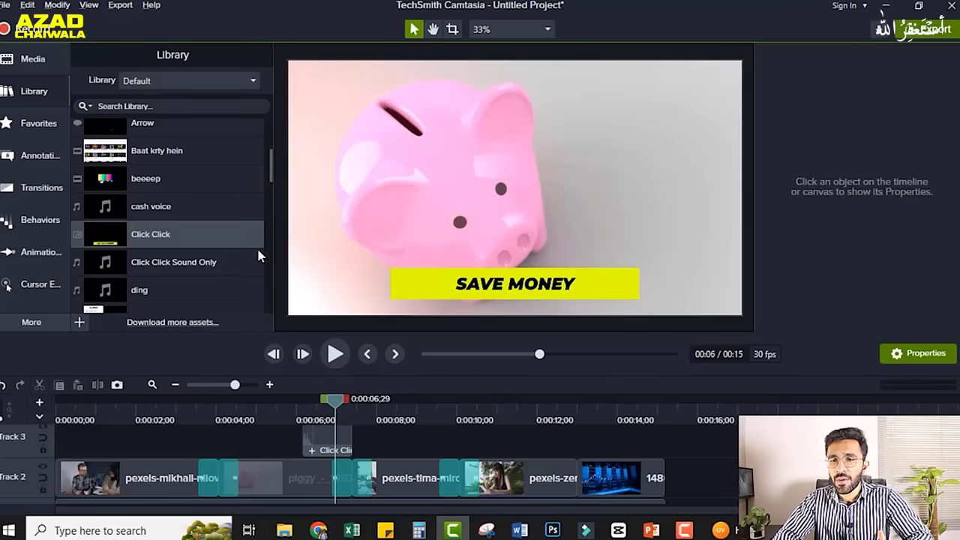
Review the project media and the timeline tracks in Camtasia, and check the editing options available for the money-counting clip
{"action": "left_click", "coordinate": [33, 58]}
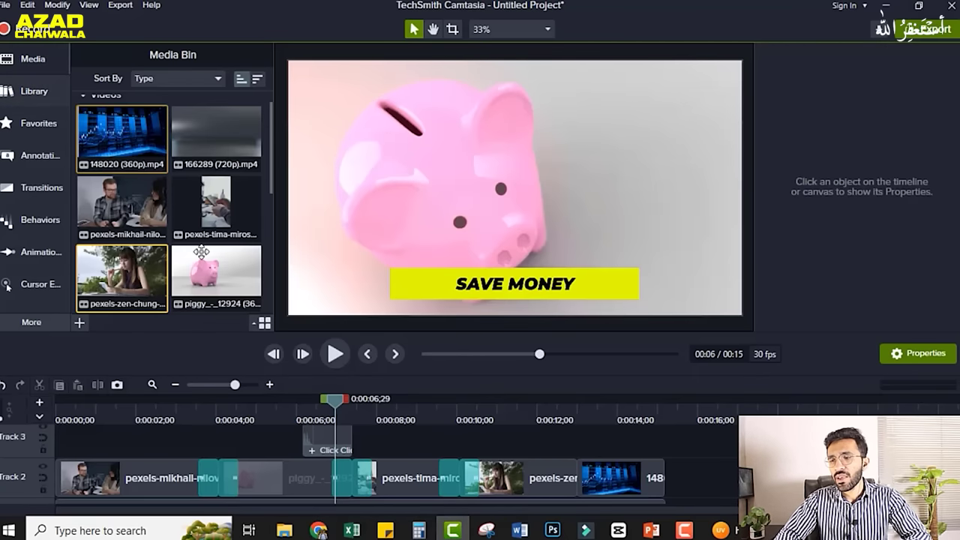
{"action": "scroll", "coordinate": [649, 473], "scroll_direction": "down", "scroll_amount": 1}
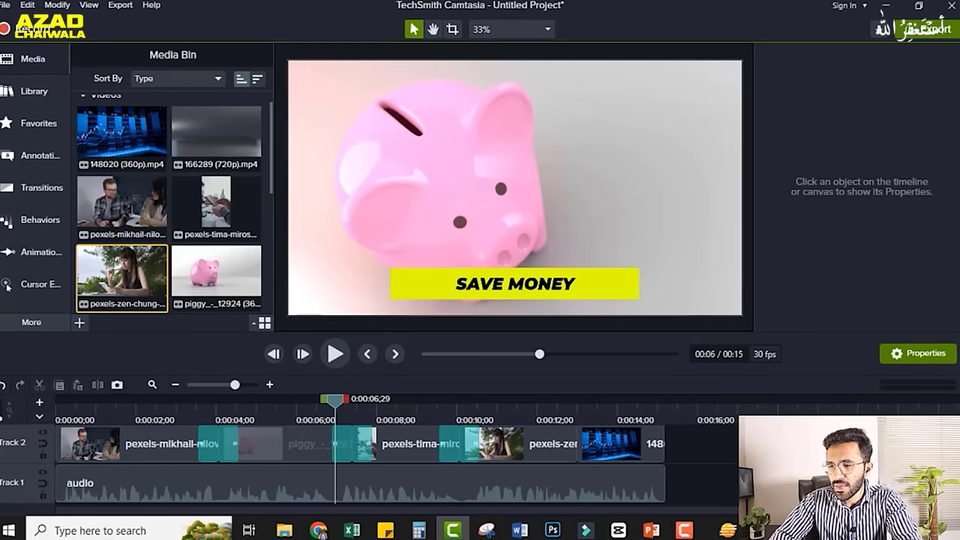
{"action": "scroll", "coordinate": [615, 480], "scroll_direction": "up", "scroll_amount": 1}
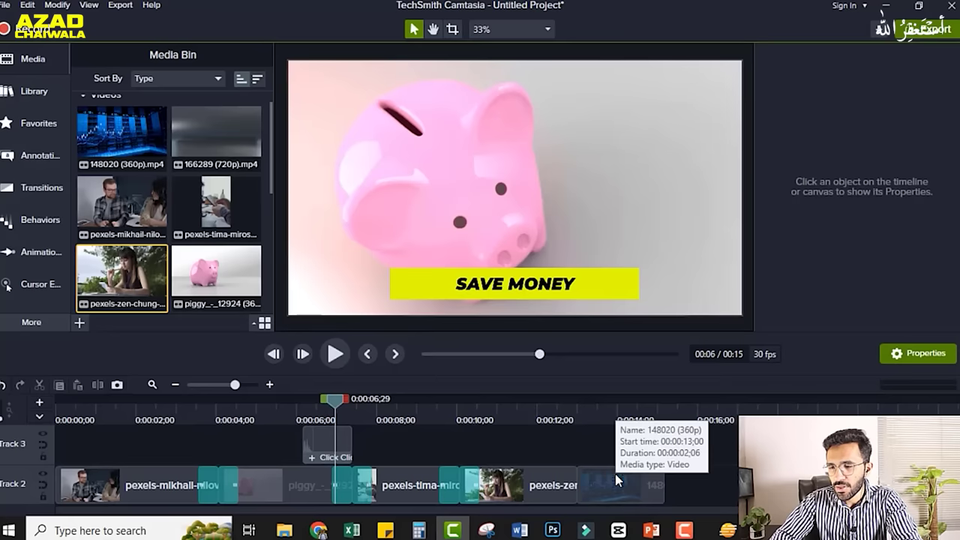
{"action": "right_click", "coordinate": [408, 481]}
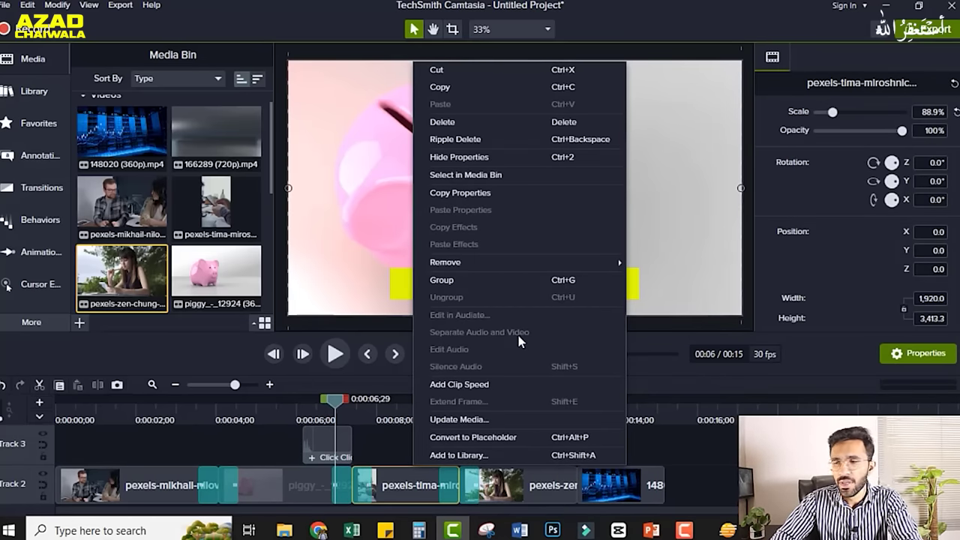
{"action": "key", "text": "Escape"}
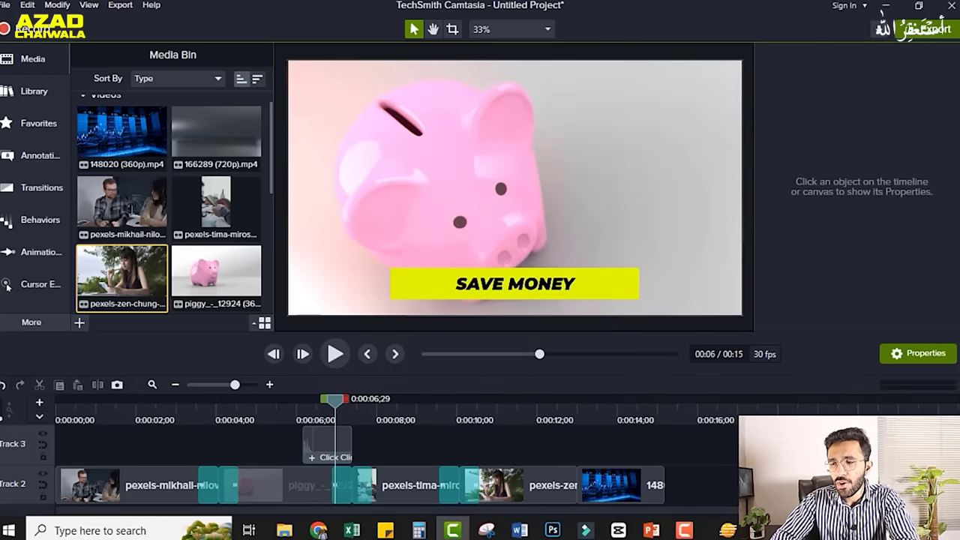
{"action": "scroll", "coordinate": [609, 474], "scroll_direction": "down", "scroll_amount": 2}
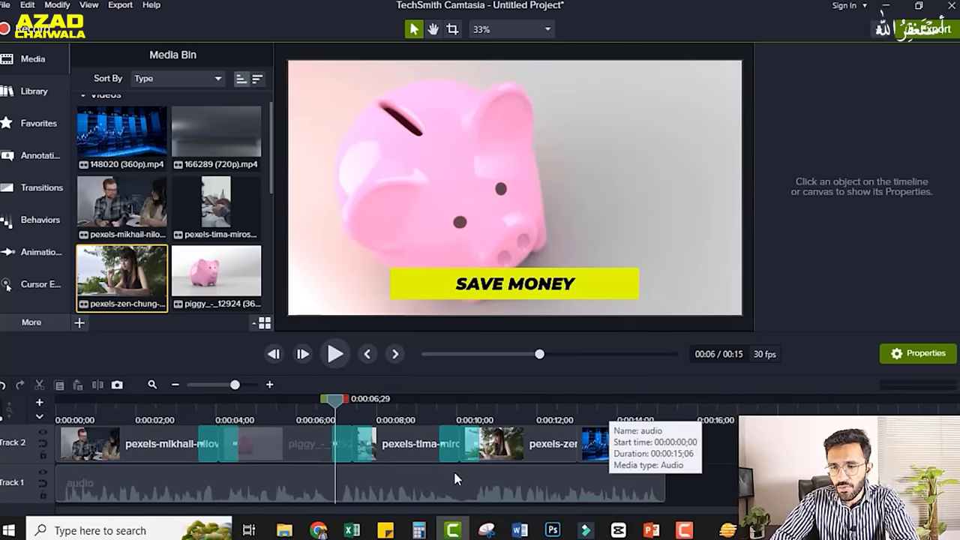
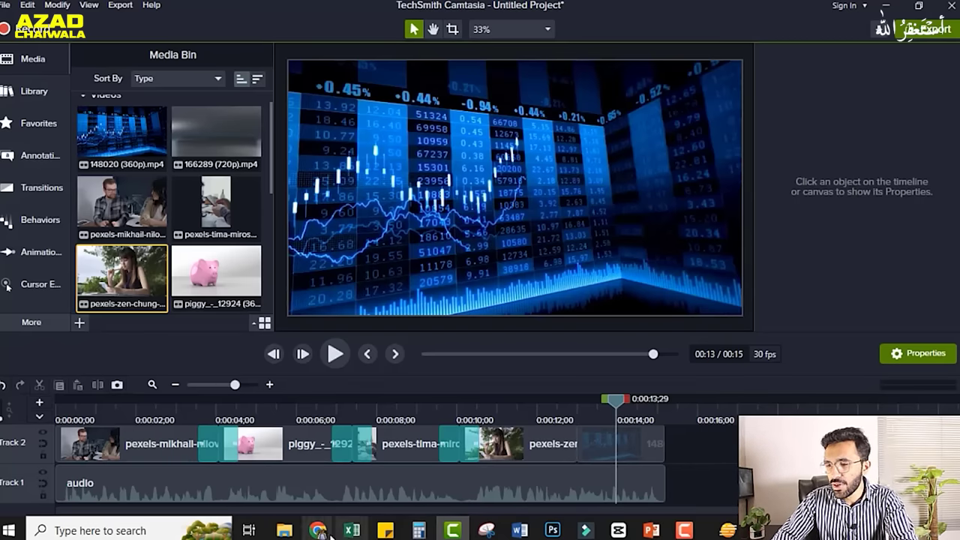
Switch to the PowerPoint course presentation and go to the Thumbnail Designing slide
{"action": "left_click", "coordinate": [653, 530]}
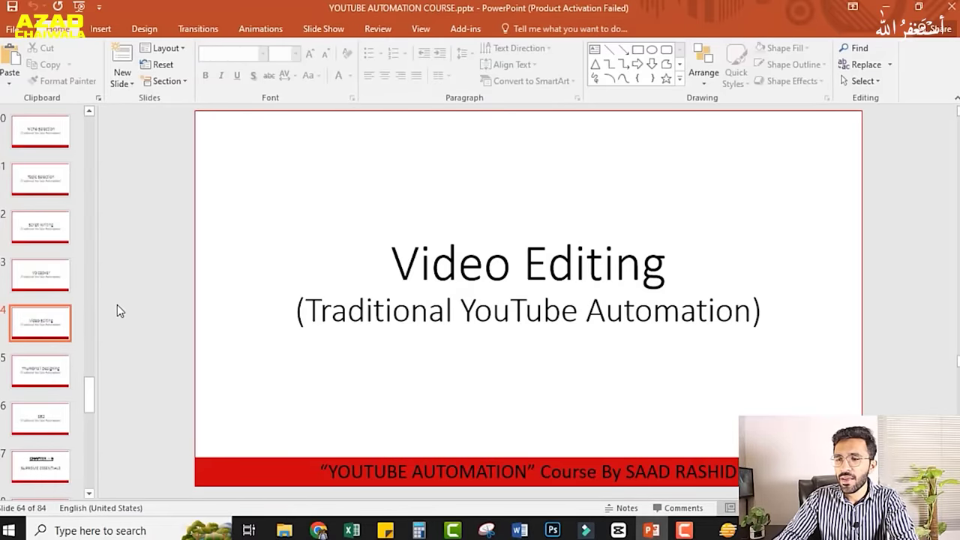
{"action": "key", "text": "Down"}
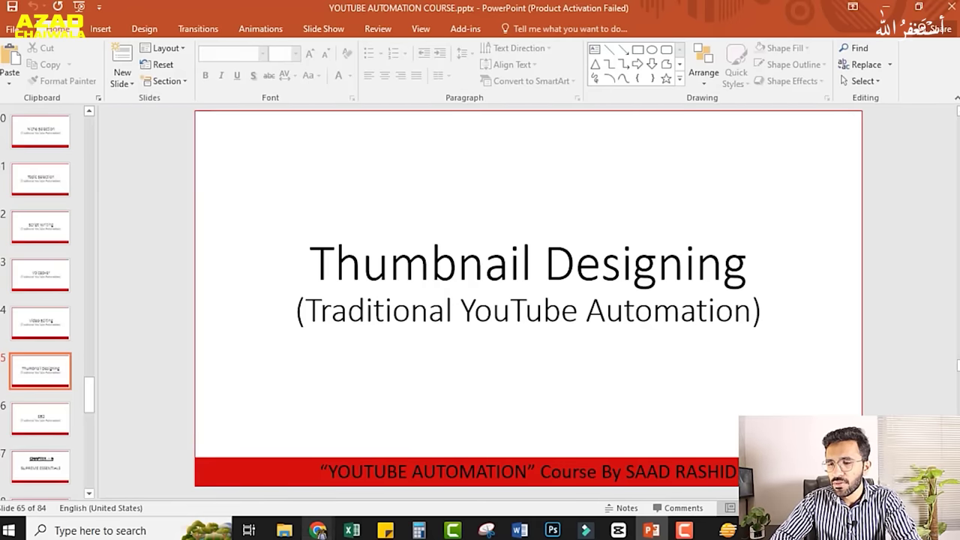
Switch to Chrome, open Canva in a new tab, and dismiss the Canva Pro trial offer
{"action": "mouse_move", "coordinate": [318, 530]}
{"action": "left_click", "coordinate": [375, 466]}
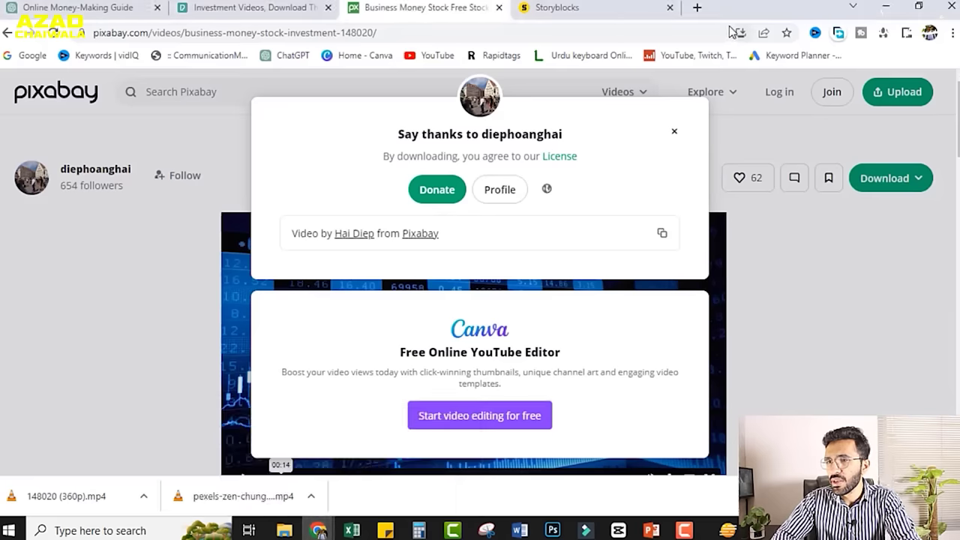
{"action": "left_click", "coordinate": [697, 7]}
{"action": "type", "text": "CAN"}
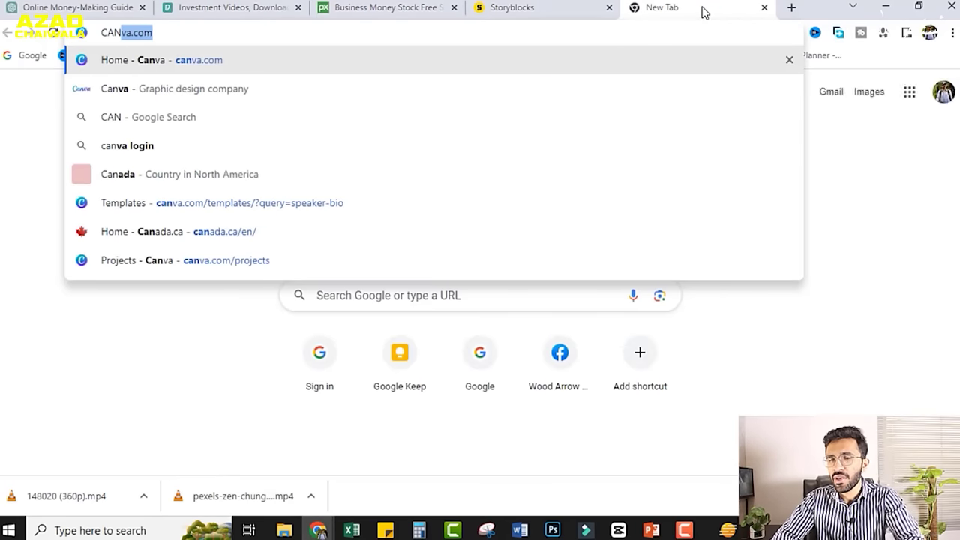
{"action": "key", "text": "Return"}
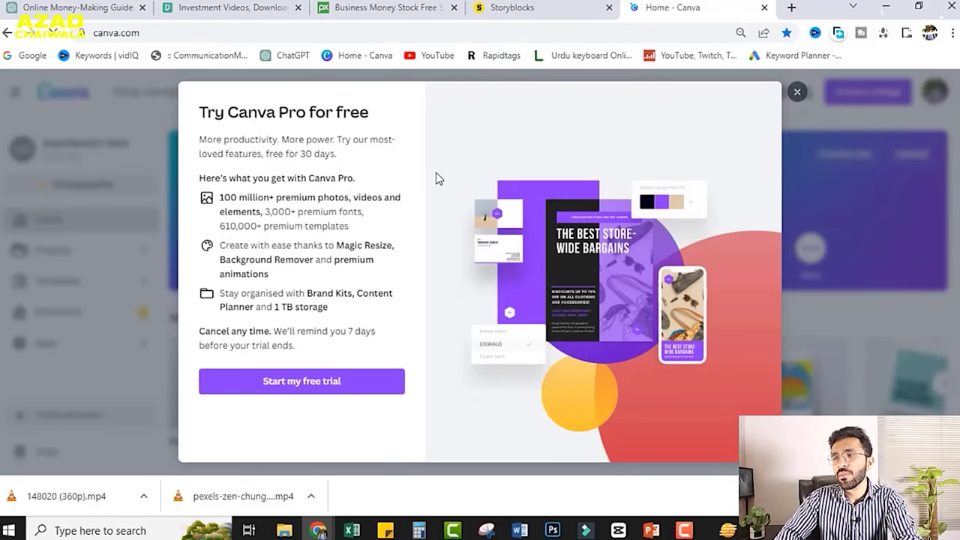
{"action": "left_click", "coordinate": [797, 91]}
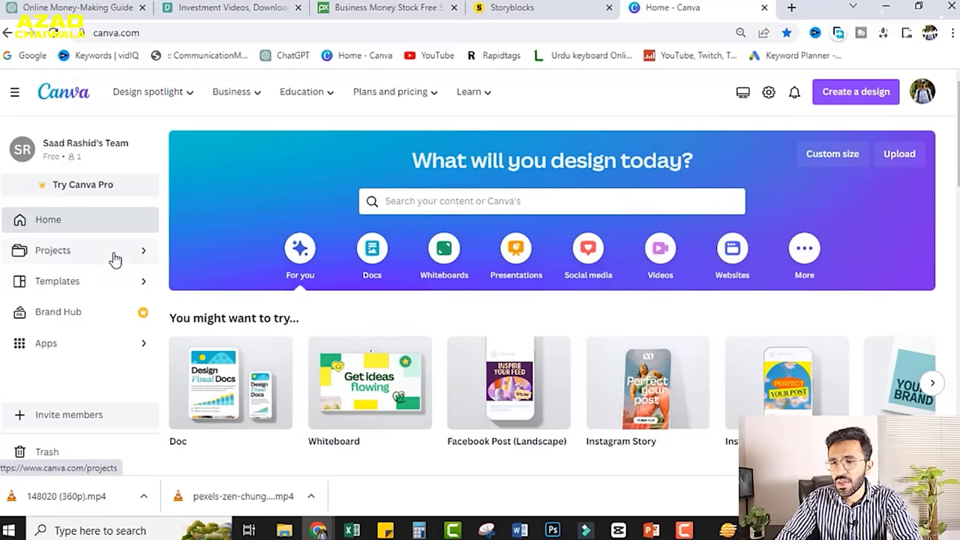
Search the design types for thumb and create a blank YouTube Thumbnail design
{"action": "left_click", "coordinate": [866, 88]}
{"action": "type", "text": "thumb"}
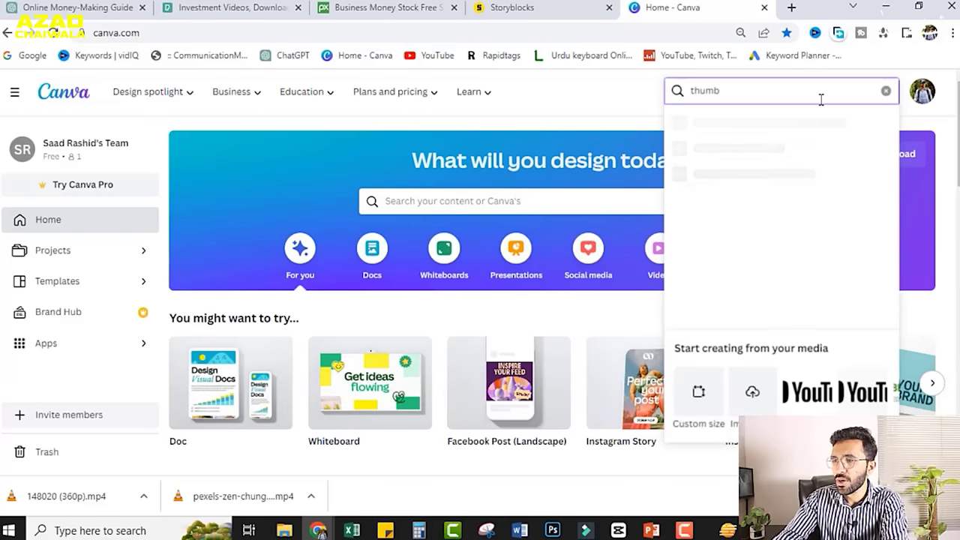
{"action": "key", "text": "Return"}
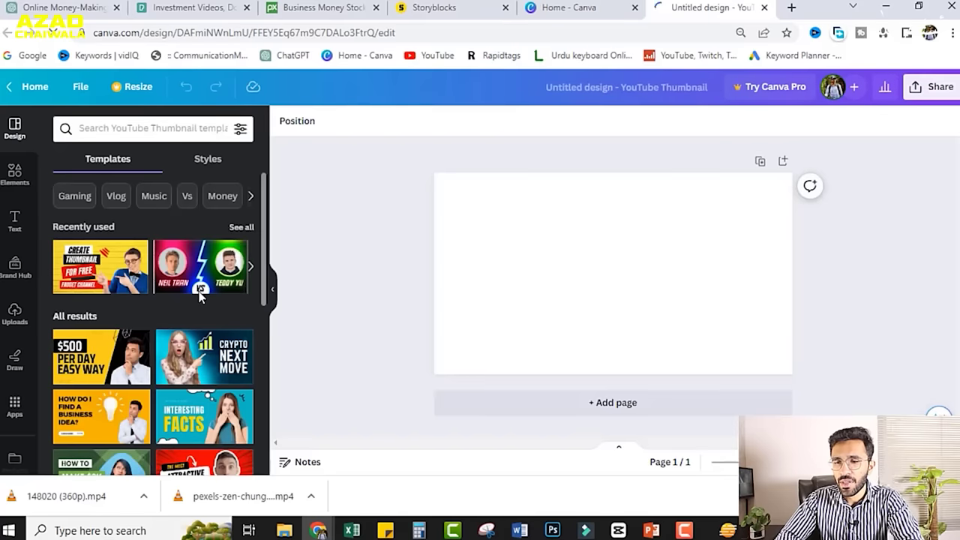
Apply the Yellow Red Black Modern Tutorial Youtube Thumbnail template to the blank page
{"action": "scroll", "coordinate": [198, 295], "scroll_direction": "down", "scroll_amount": 3}
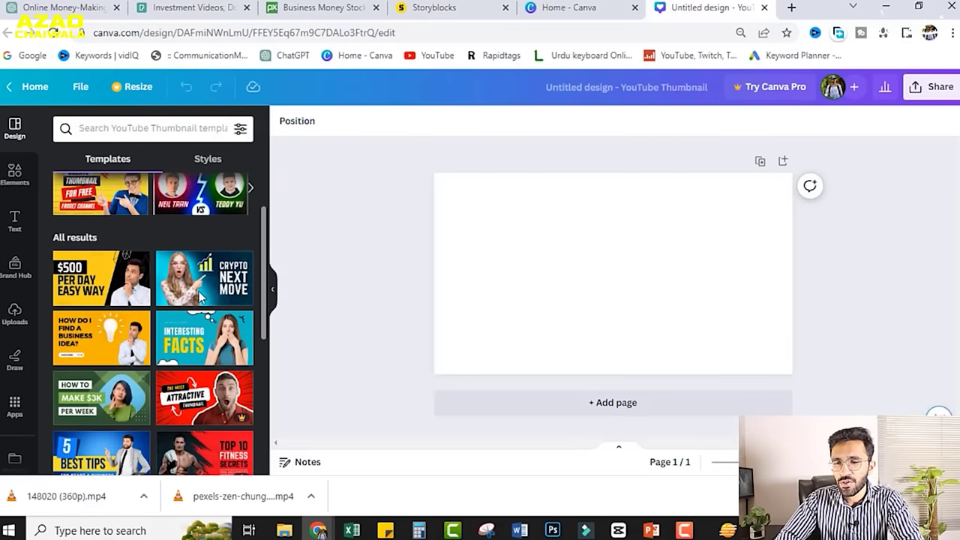
{"action": "scroll", "coordinate": [201, 296], "scroll_direction": "down", "scroll_amount": 5}
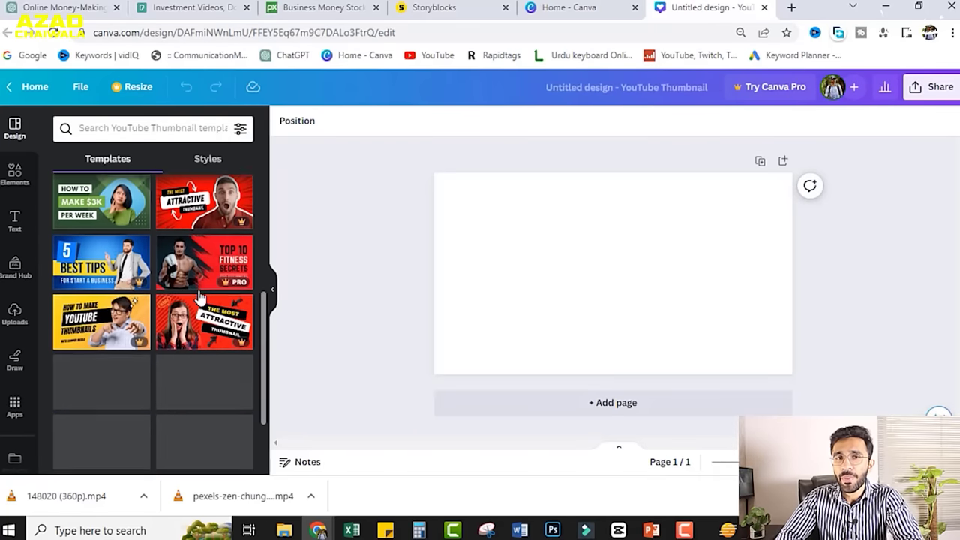
{"action": "scroll", "coordinate": [201, 297], "scroll_direction": "up", "scroll_amount": 2}
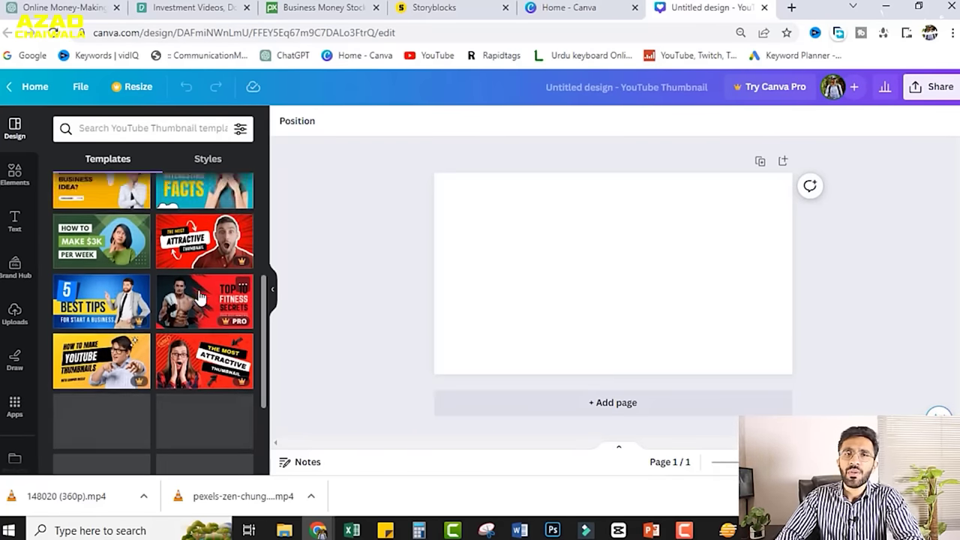
{"action": "scroll", "coordinate": [199, 297], "scroll_direction": "up", "scroll_amount": 2}
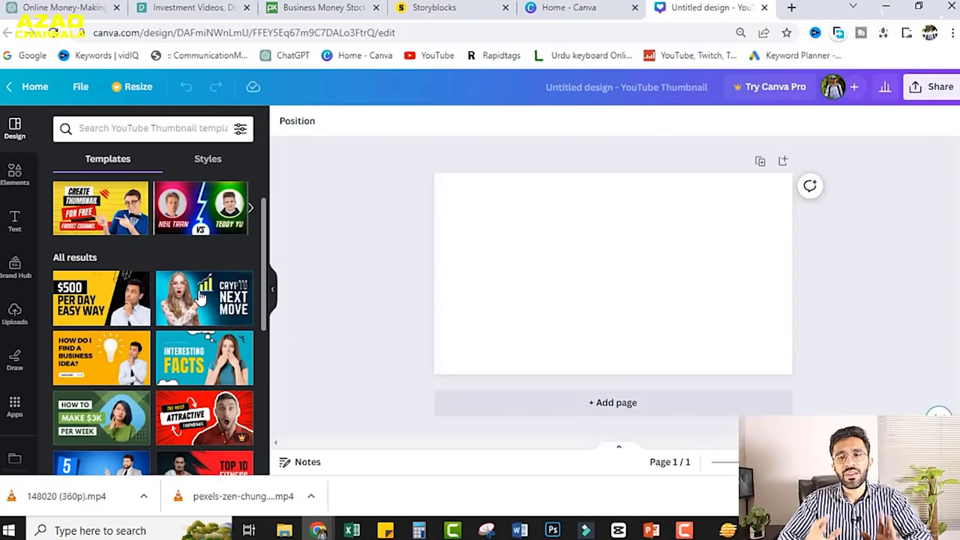
{"action": "scroll", "coordinate": [201, 298], "scroll_direction": "down", "scroll_amount": 5}
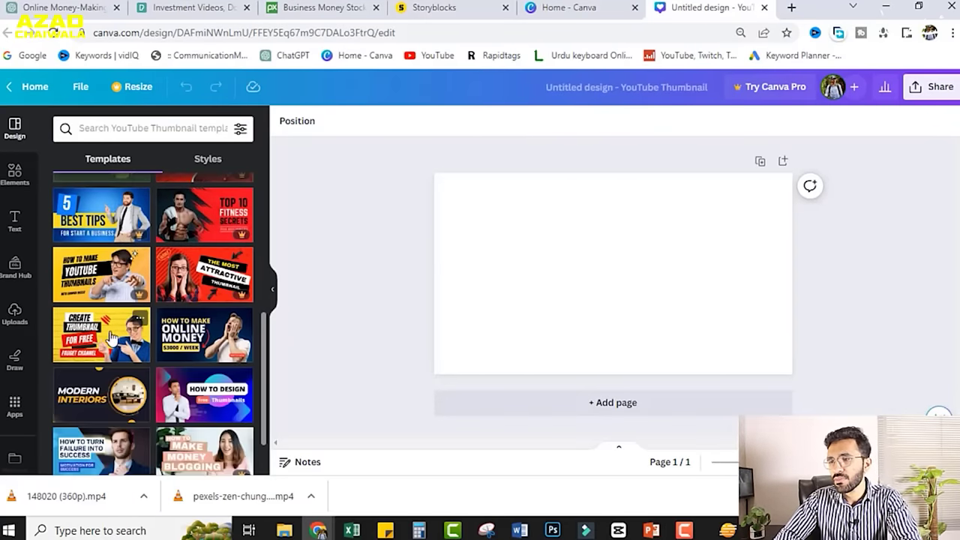
{"action": "left_click", "coordinate": [109, 338]}
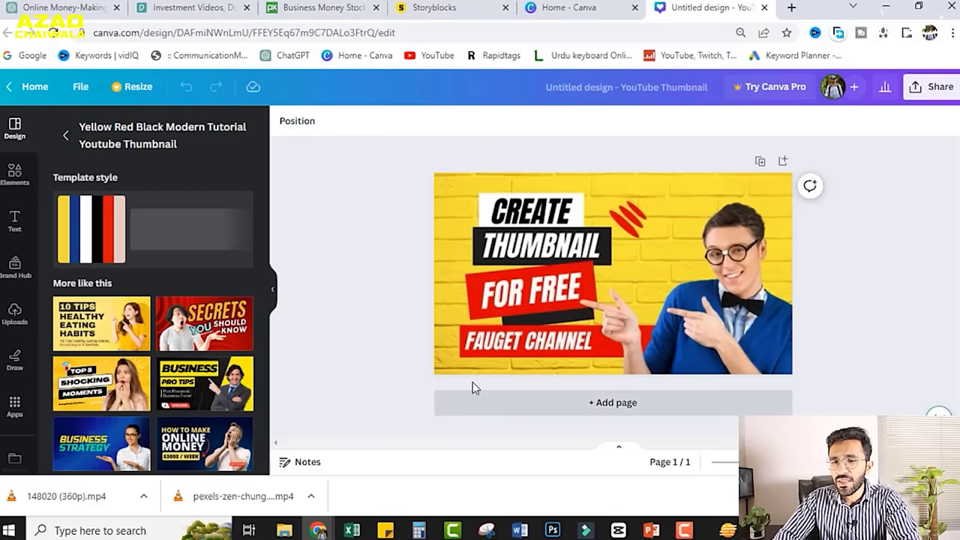
{"action": "left_click", "coordinate": [474, 367]}
Look through further thumbnail templates and apply Make Money Youtube Thumbnail, with the HOW TO MAKE ONLINE MONEY headline, to the page
{"action": "scroll", "coordinate": [109, 394], "scroll_direction": "down", "scroll_amount": 5}
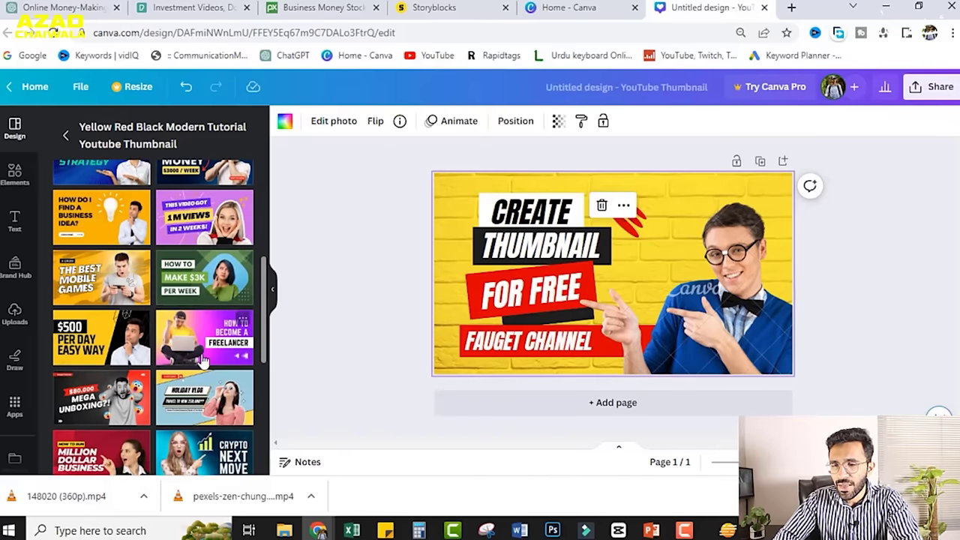
{"action": "scroll", "coordinate": [150, 369], "scroll_direction": "down", "scroll_amount": 5}
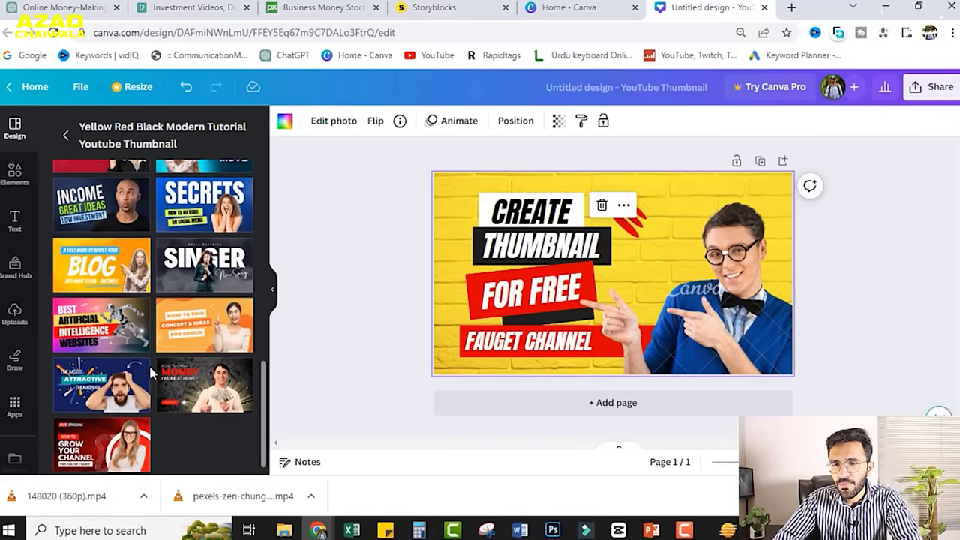
{"action": "left_click", "coordinate": [69, 138]}
{"action": "scroll", "coordinate": [188, 365], "scroll_direction": "down", "scroll_amount": 3}
{"action": "scroll", "coordinate": [173, 315], "scroll_direction": "up", "scroll_amount": 1}
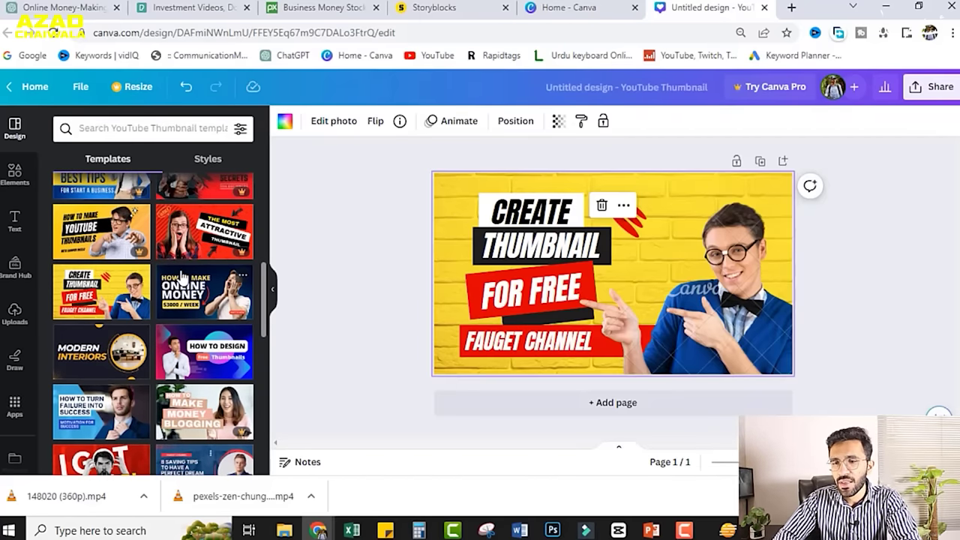
{"action": "scroll", "coordinate": [161, 297], "scroll_direction": "up", "scroll_amount": 1}
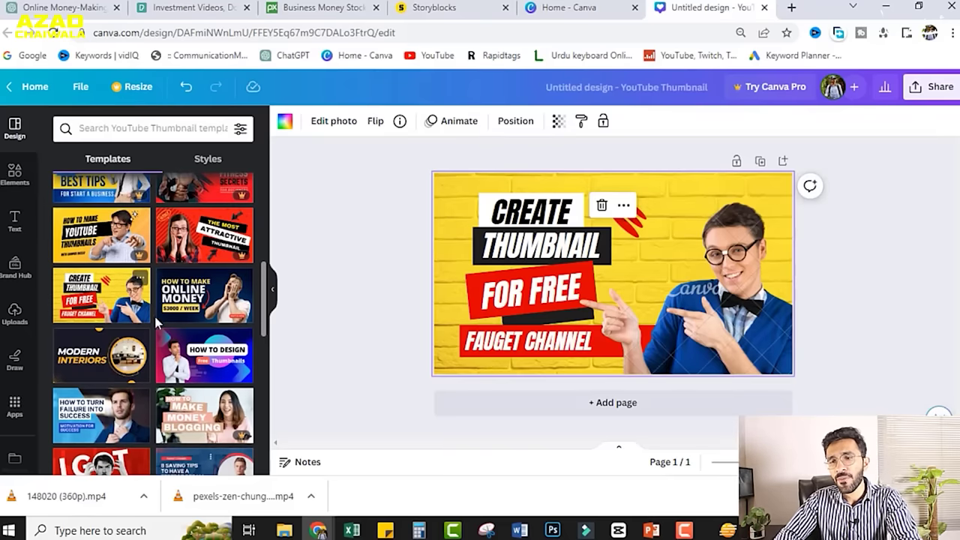
{"action": "left_click", "coordinate": [193, 319]}
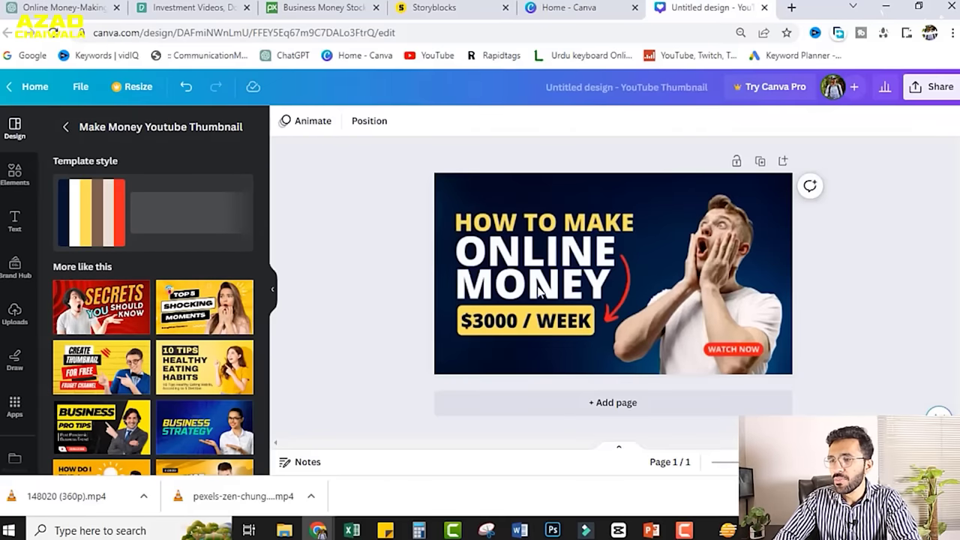
Delete the shocked man's photo from the thumbnail
{"action": "left_click", "coordinate": [440, 306]}
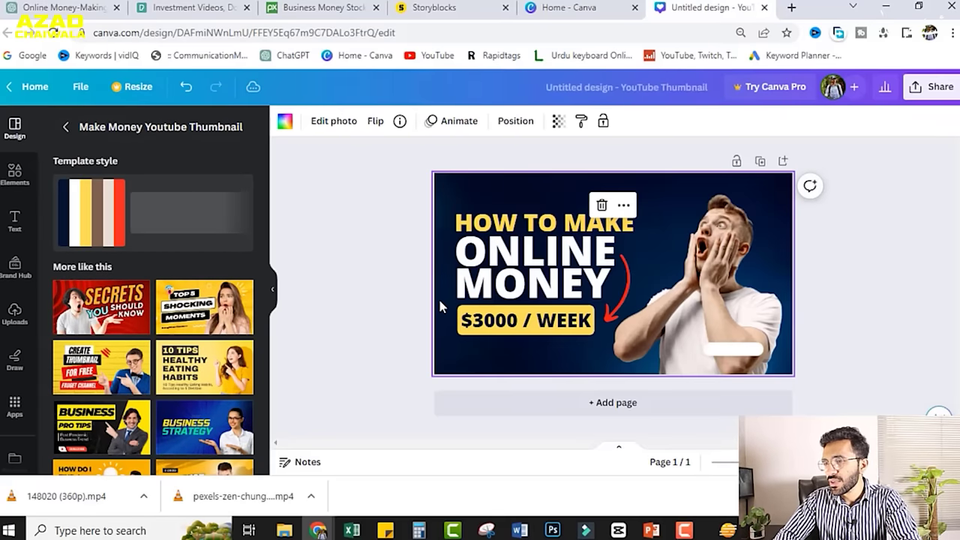
{"action": "left_click", "coordinate": [732, 257]}
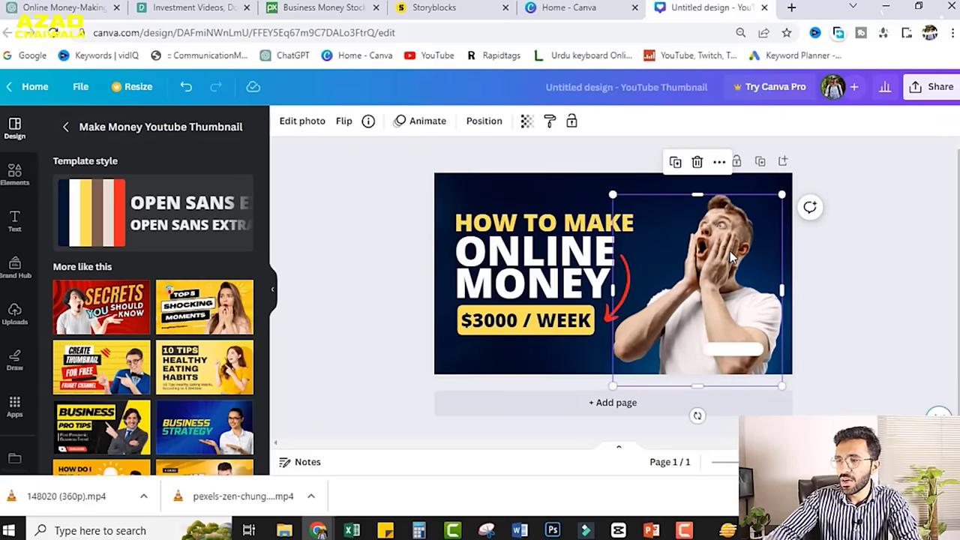
{"action": "key", "text": "Delete"}
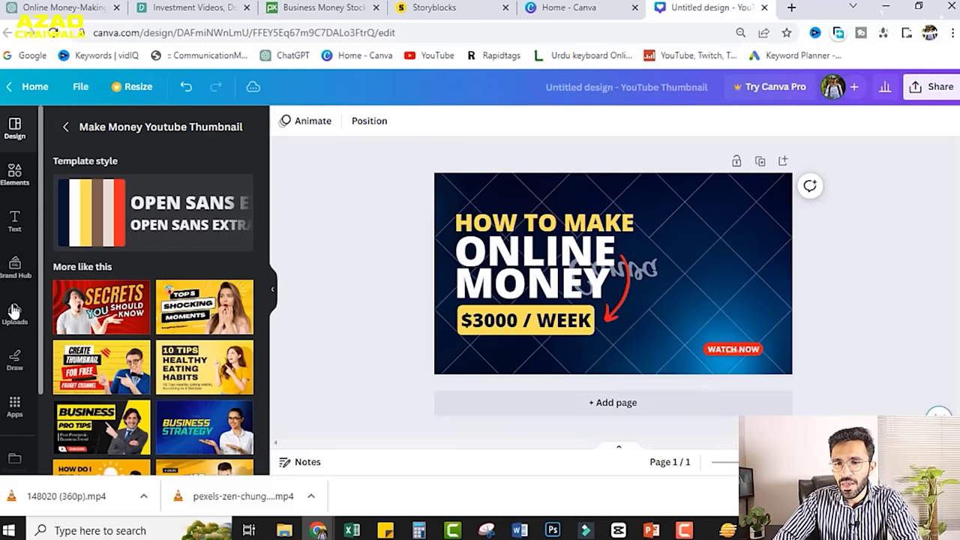
Search the Canva elements for shocking and look through the photo results for a replacement person
{"action": "left_click", "coordinate": [12, 177]}
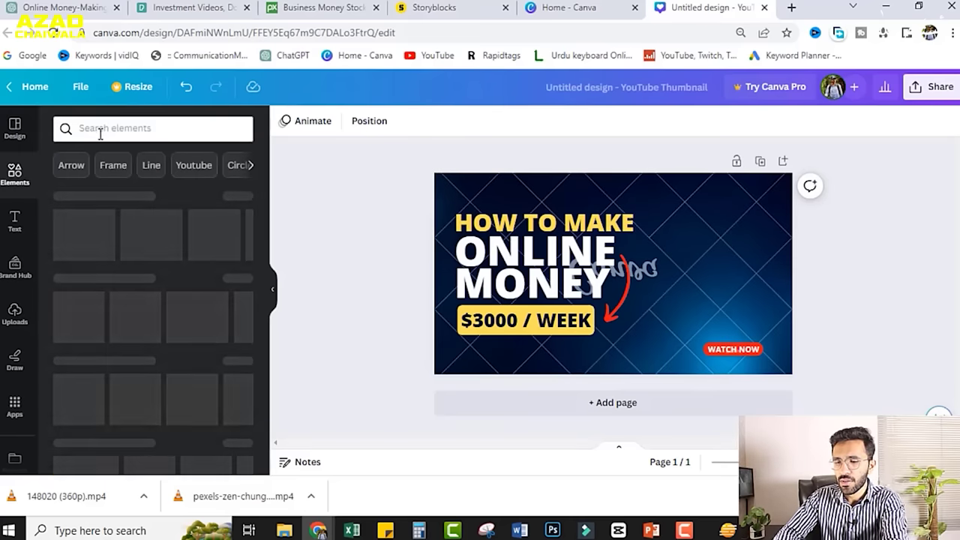
{"action": "left_click", "coordinate": [104, 130]}
{"action": "type", "text": "shocking"}
{"action": "key", "text": "Return"}
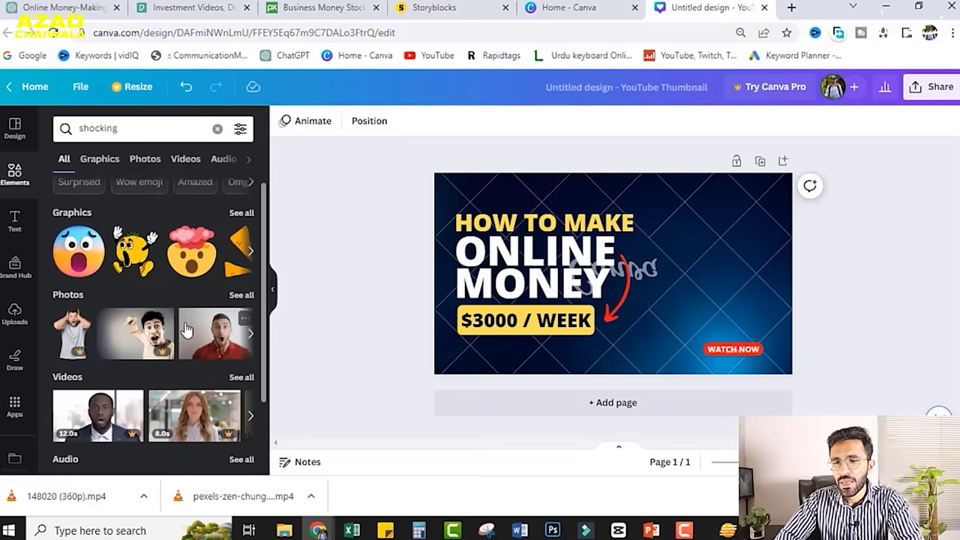
{"action": "left_click", "coordinate": [251, 351]}
{"action": "left_click", "coordinate": [251, 351]}
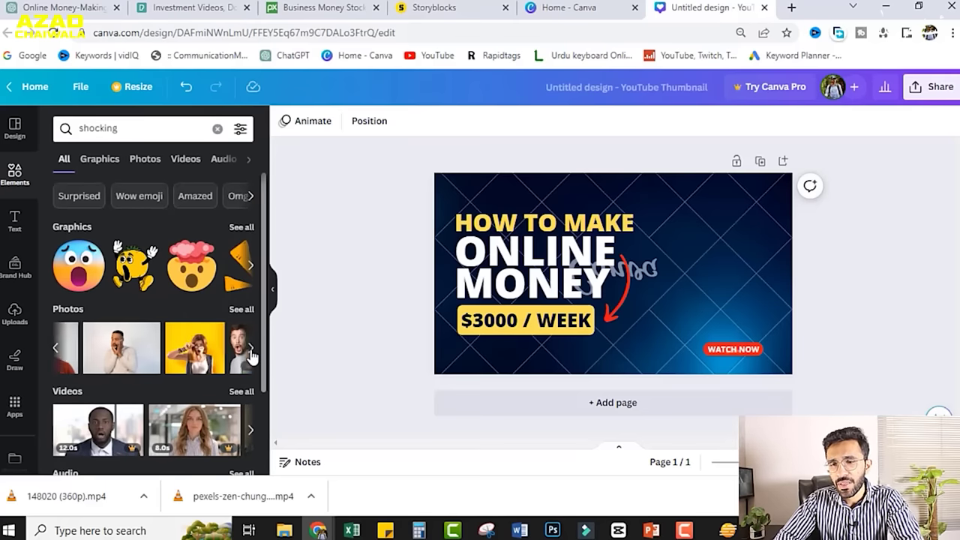
{"action": "left_click", "coordinate": [252, 351]}
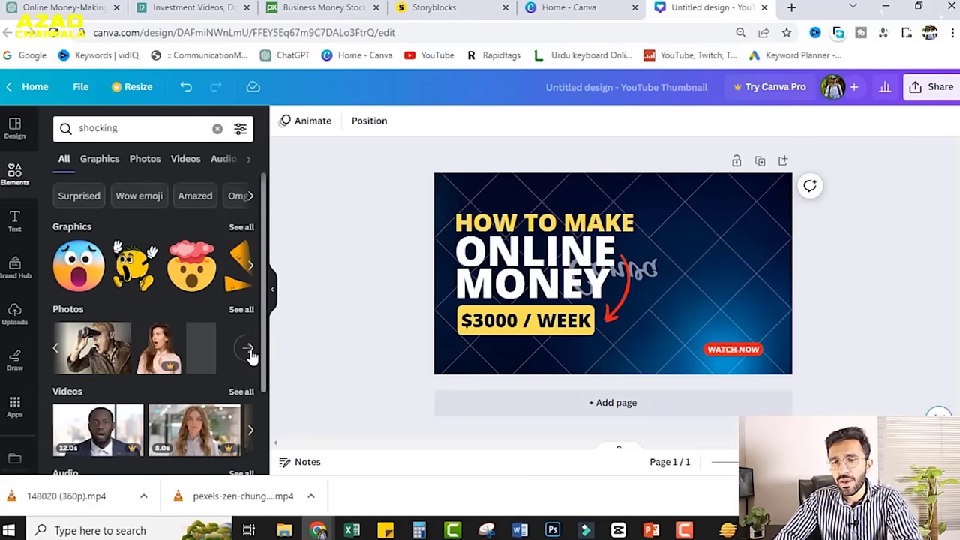
Open Google in a new tab and search its images for shocking picture
{"action": "left_click", "coordinate": [791, 9]}
{"action": "type", "text": "go"}
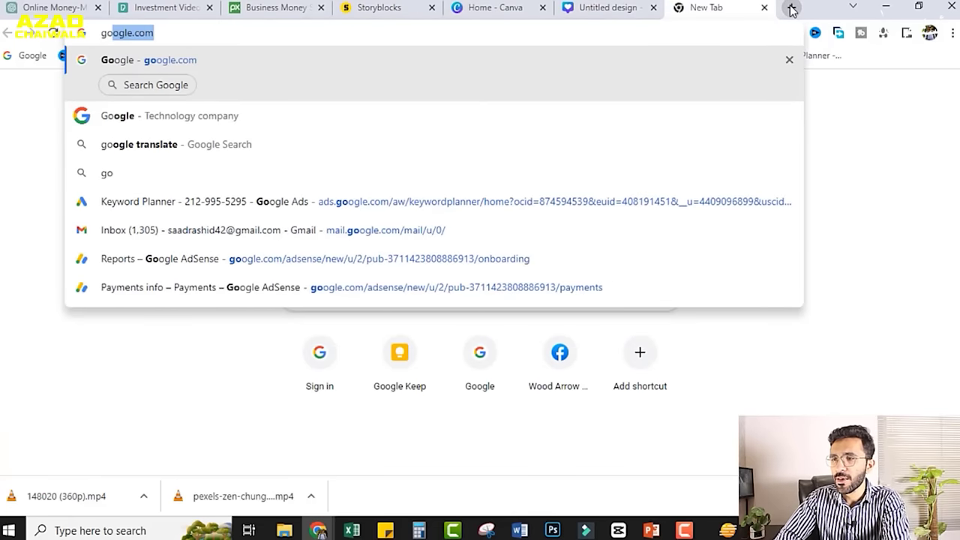
{"action": "key", "text": "Return"}
{"action": "type", "text": "shocking picture"}
{"action": "key", "text": "Return"}
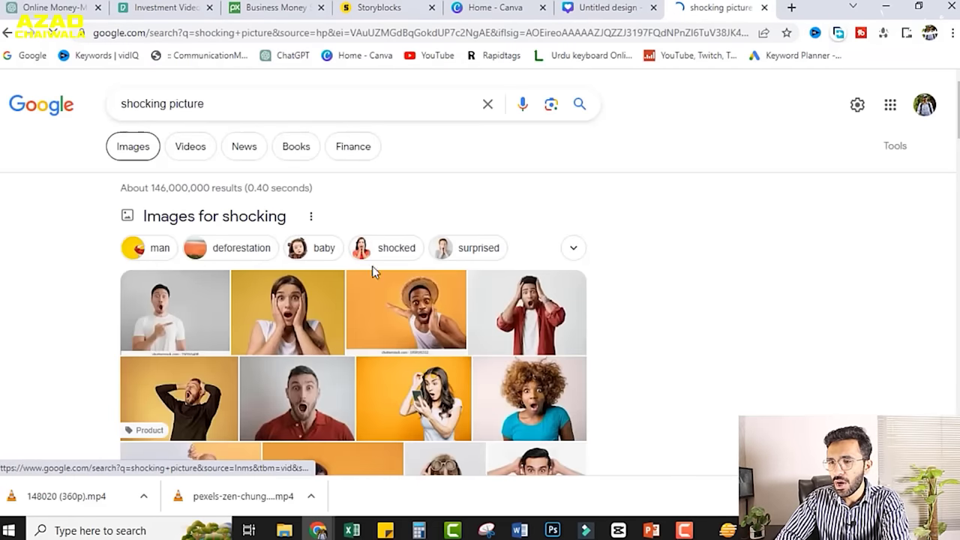
{"action": "left_click", "coordinate": [294, 217]}
{"action": "scroll", "coordinate": [698, 377], "scroll_direction": "down", "scroll_amount": 1}
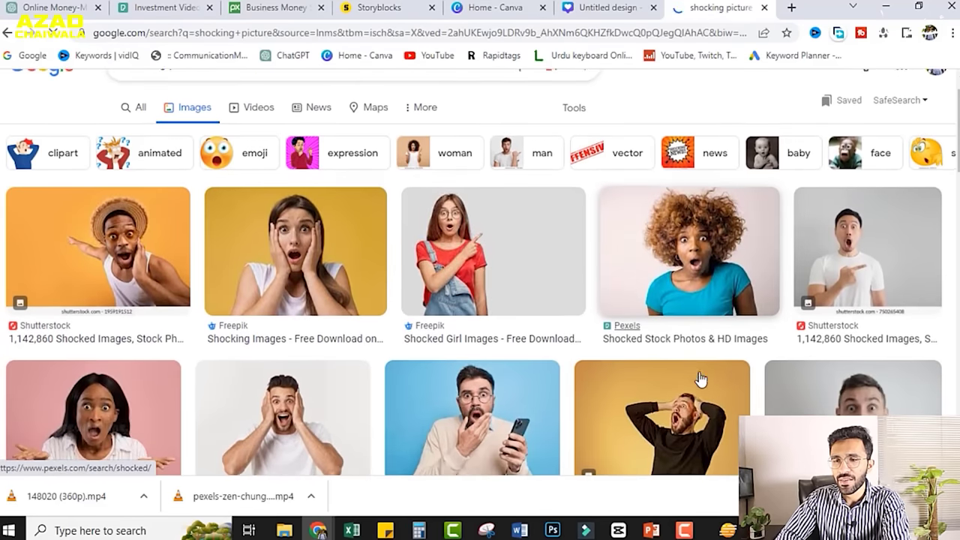
Download the Freepik photo of the shocked woman on a yellow background to the Desktop folder with Free Download Manager
{"action": "left_click", "coordinate": [318, 259]}
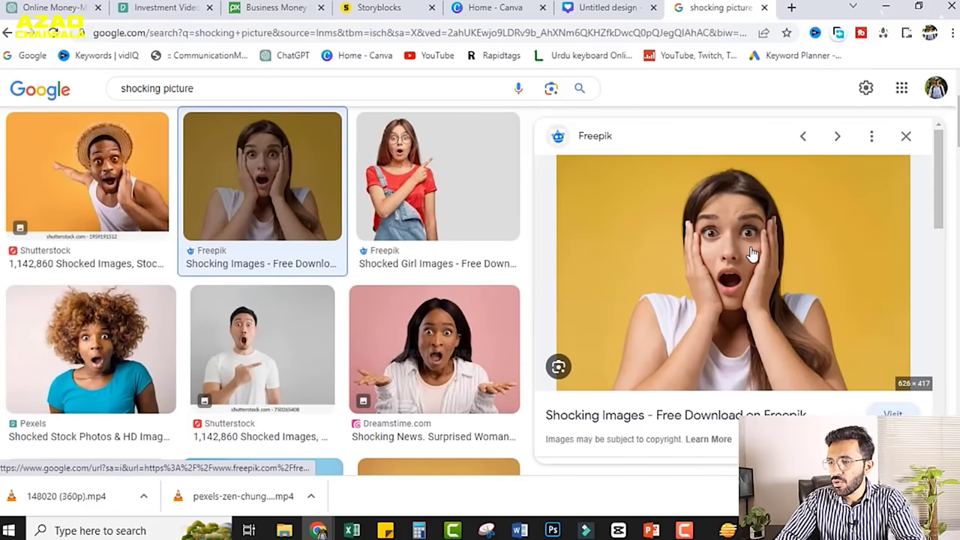
{"action": "right_click", "coordinate": [752, 253]}
{"action": "left_click", "coordinate": [804, 397]}
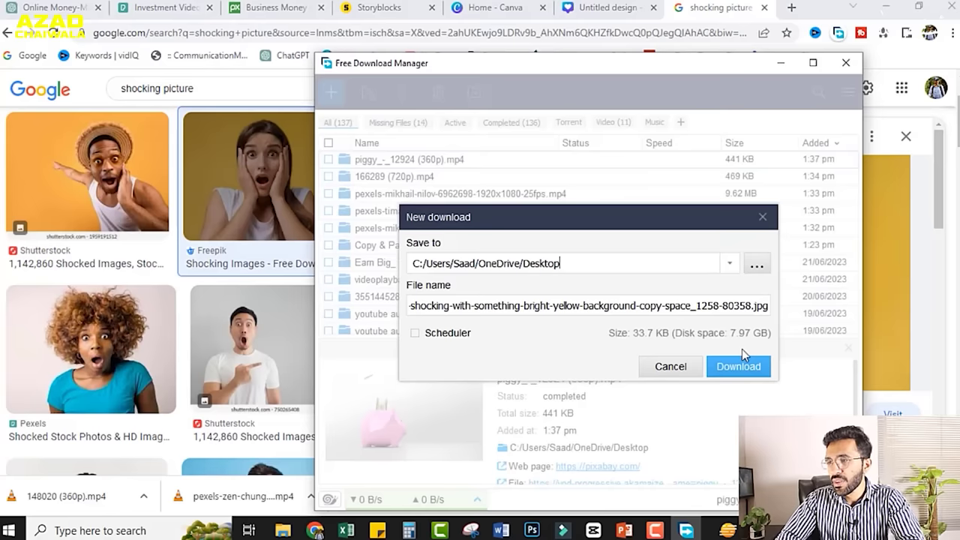
{"action": "left_click", "coordinate": [740, 365]}
{"action": "left_click", "coordinate": [782, 66]}
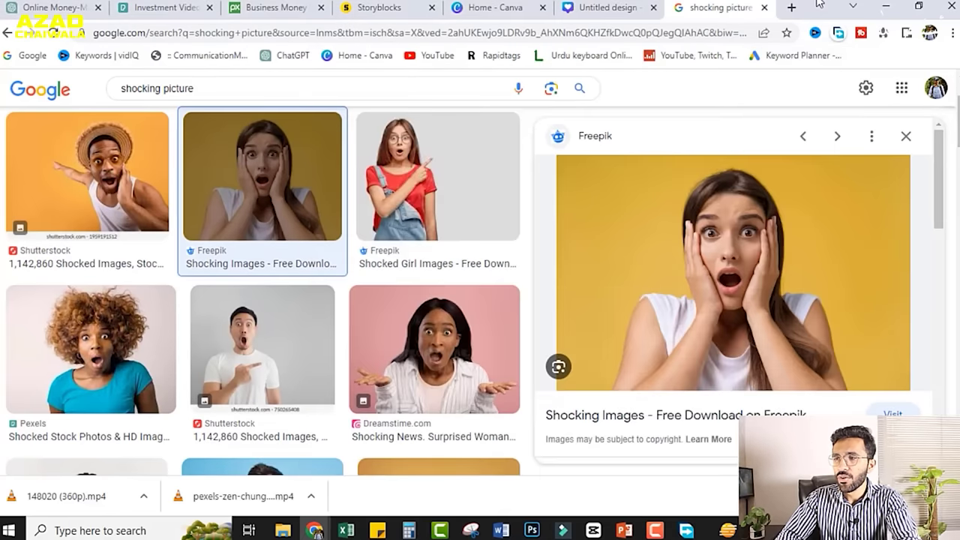
Open remove.bg/upload in a new tab and upload the downloaded photo of the shocked woman to remove its background
{"action": "left_click", "coordinate": [792, 9]}
{"action": "type", "text": "rem"}
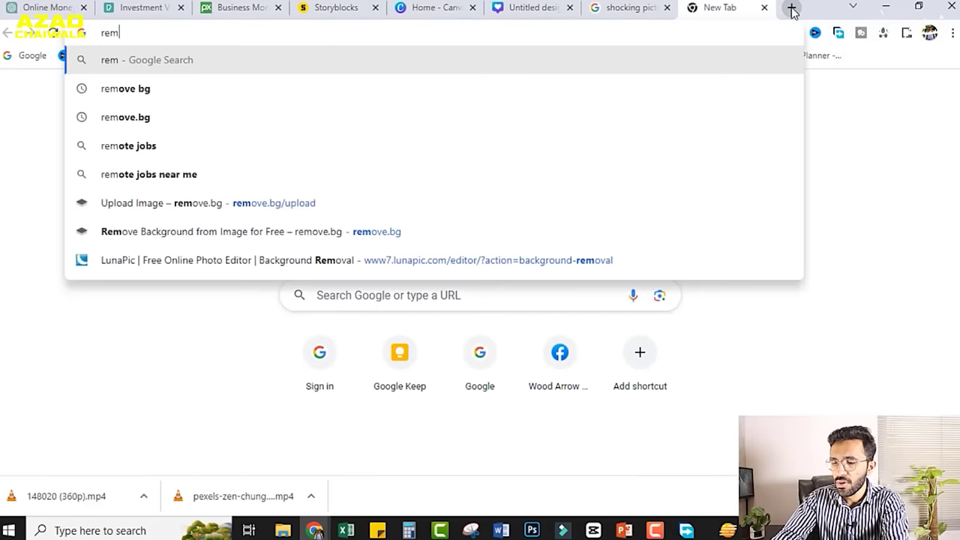
{"action": "type", "text": "ove.bg"}
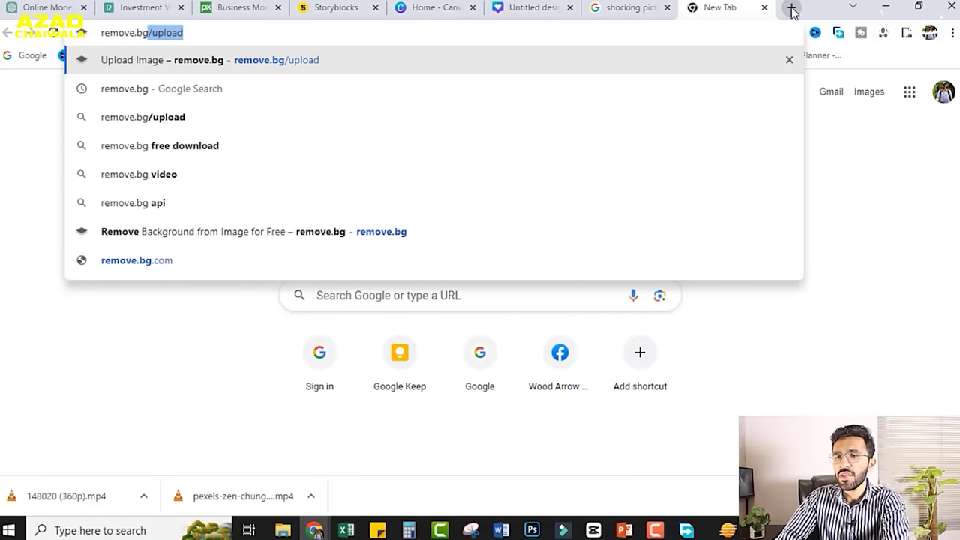
{"action": "key", "text": "Return"}
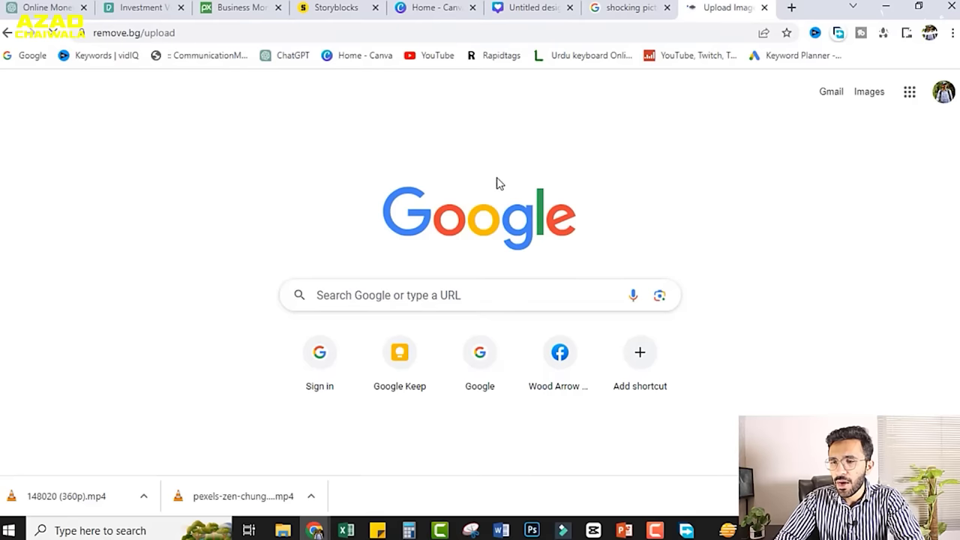
{"action": "scroll", "coordinate": [538, 392], "scroll_direction": "down", "scroll_amount": 1}
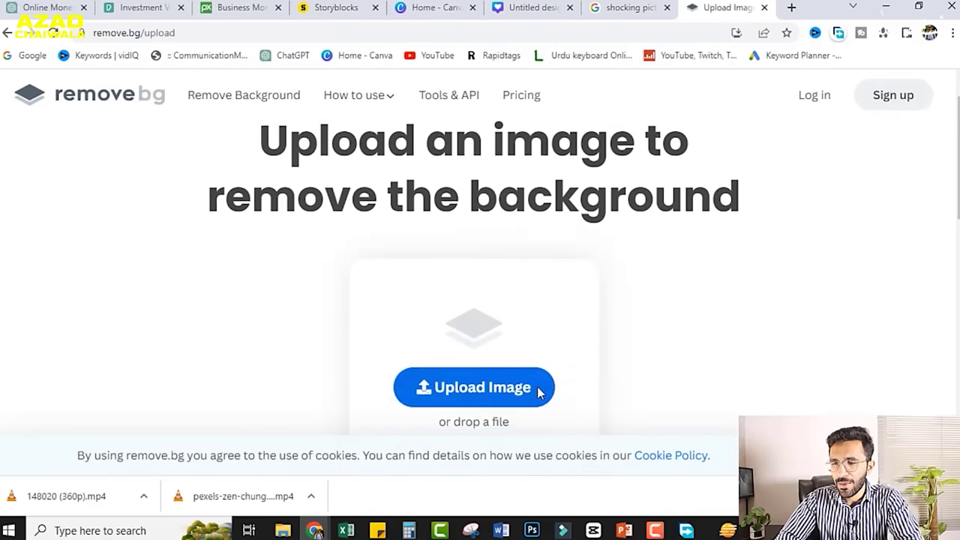
{"action": "left_click", "coordinate": [518, 387]}
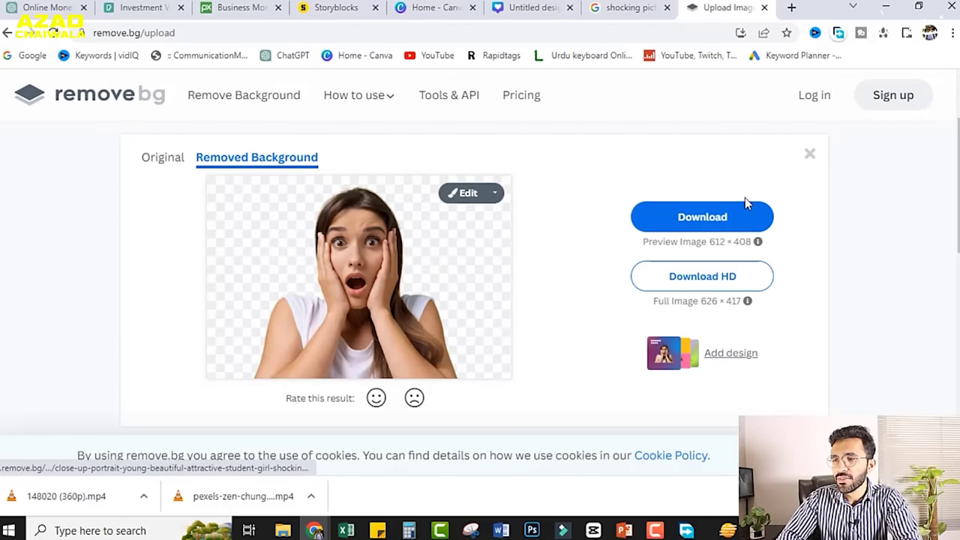
Download the background-free preview image of the shocked woman to the Desktop folder with Free Download Manager
{"action": "left_click", "coordinate": [718, 227]}
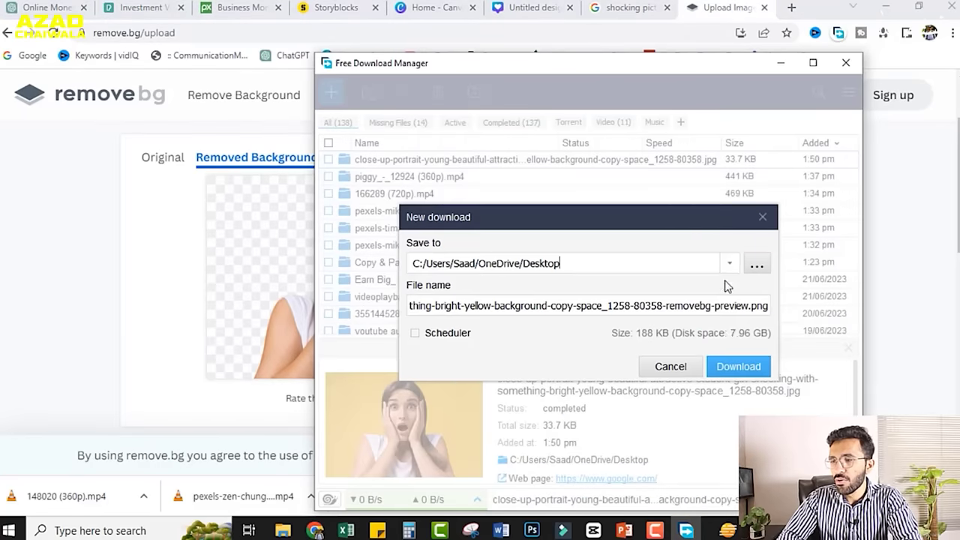
{"action": "left_click", "coordinate": [737, 360]}
{"action": "left_click", "coordinate": [780, 63]}
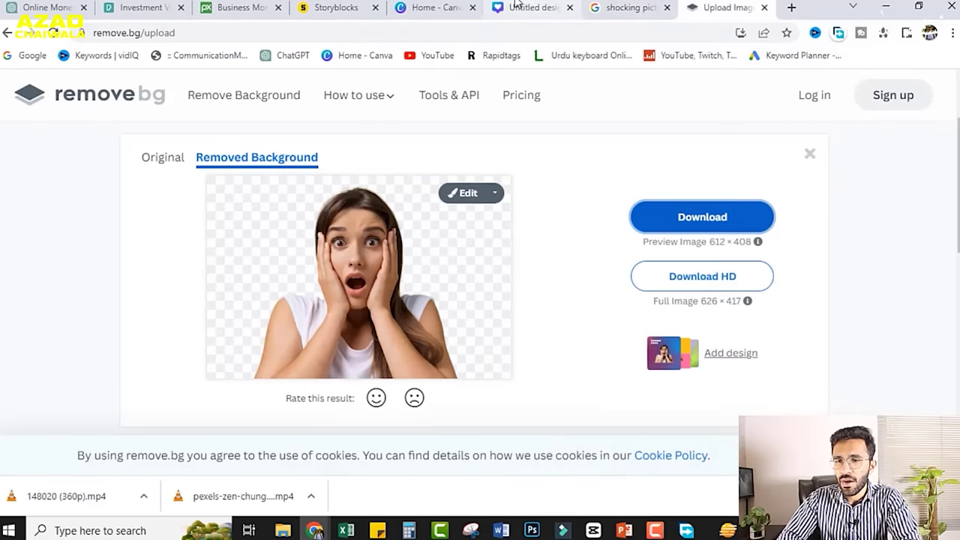
Switch to the Canva thumbnail design, upload the background-free PNG of the shocked woman from the Desktop and add it to the page
{"action": "left_click", "coordinate": [516, 6]}
{"action": "left_click", "coordinate": [15, 311]}
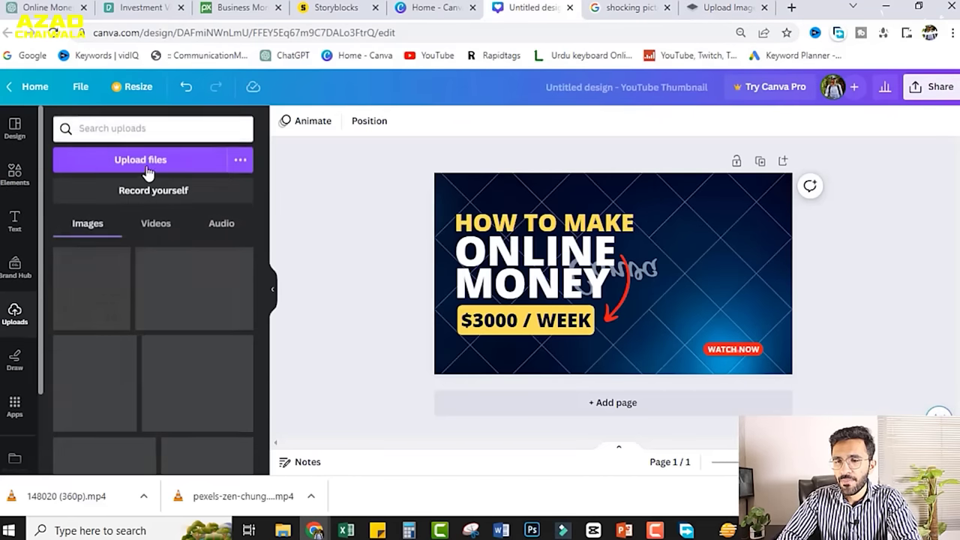
{"action": "left_click", "coordinate": [139, 162]}
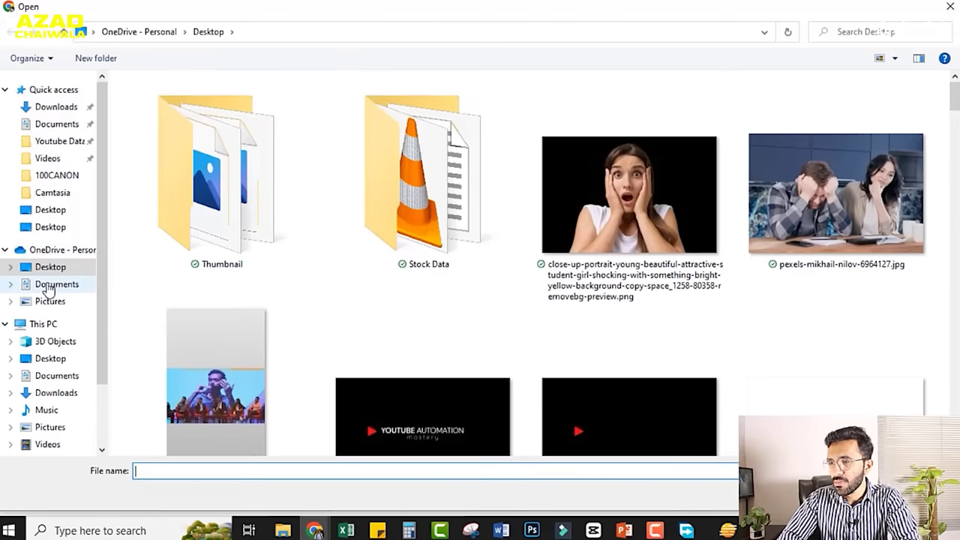
{"action": "double_click", "coordinate": [638, 196]}
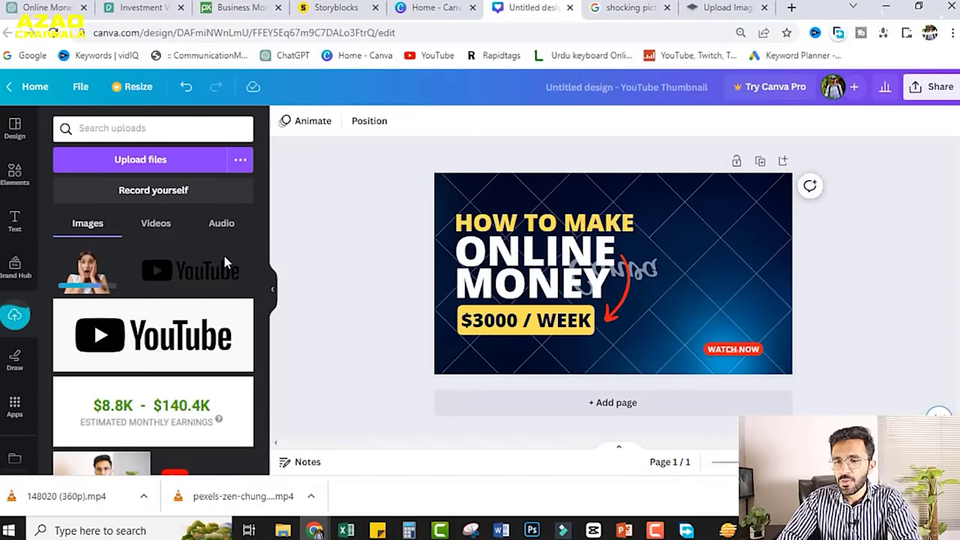
{"action": "left_click", "coordinate": [86, 268]}
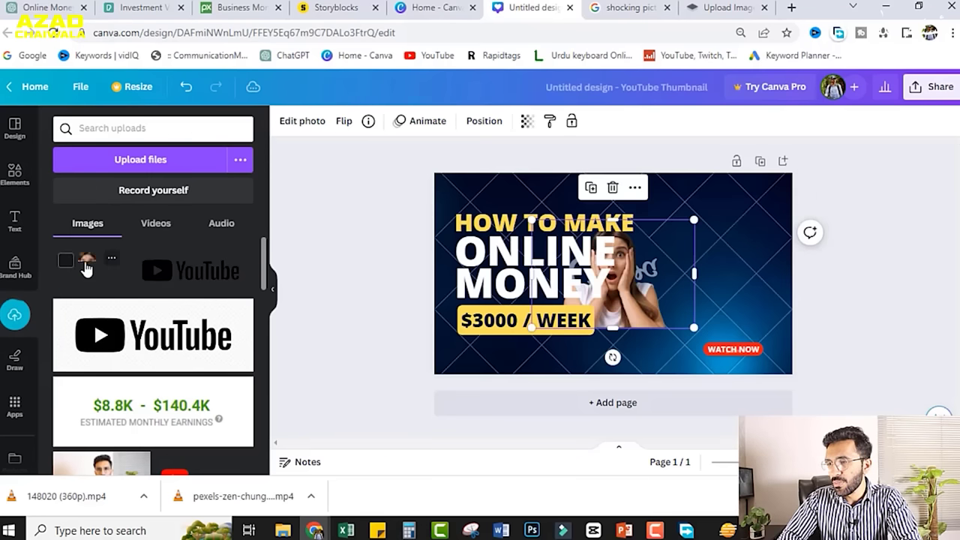
Move the woman's photo to the right side of the thumbnail and enlarge it to fill the full page height
{"action": "left_click_drag", "start_coordinate": [675, 286], "coordinate": [760, 273]}
{"action": "left_click_drag", "start_coordinate": [782, 321], "coordinate": [896, 403]}
{"action": "left_click_drag", "start_coordinate": [769, 300], "coordinate": [730, 286]}
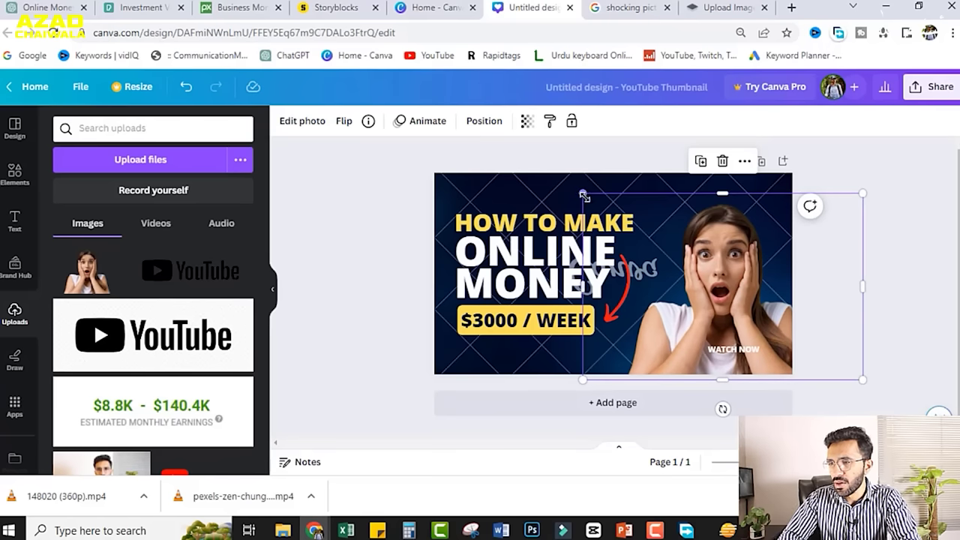
{"action": "left_click_drag", "start_coordinate": [583, 195], "coordinate": [552, 166]}
{"action": "left_click", "coordinate": [909, 330]}
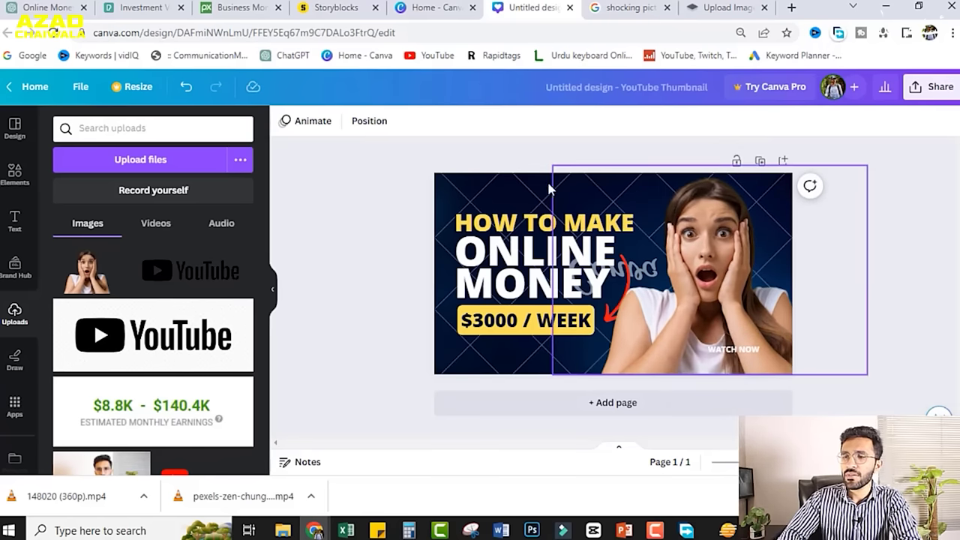
Delete the watermarked background image from the thumbnail and browse the stock photos for a replacement
{"action": "left_click", "coordinate": [522, 188]}
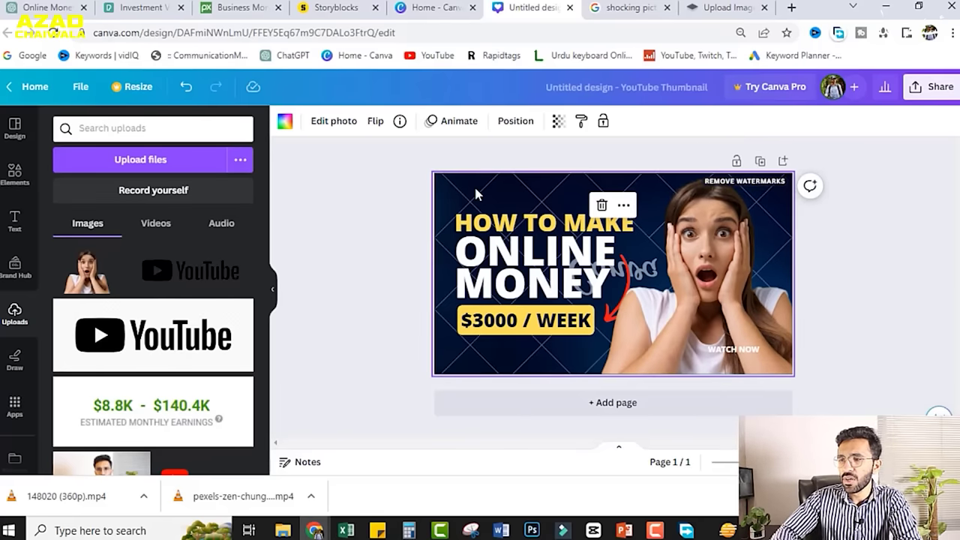
{"action": "key", "text": "Delete"}
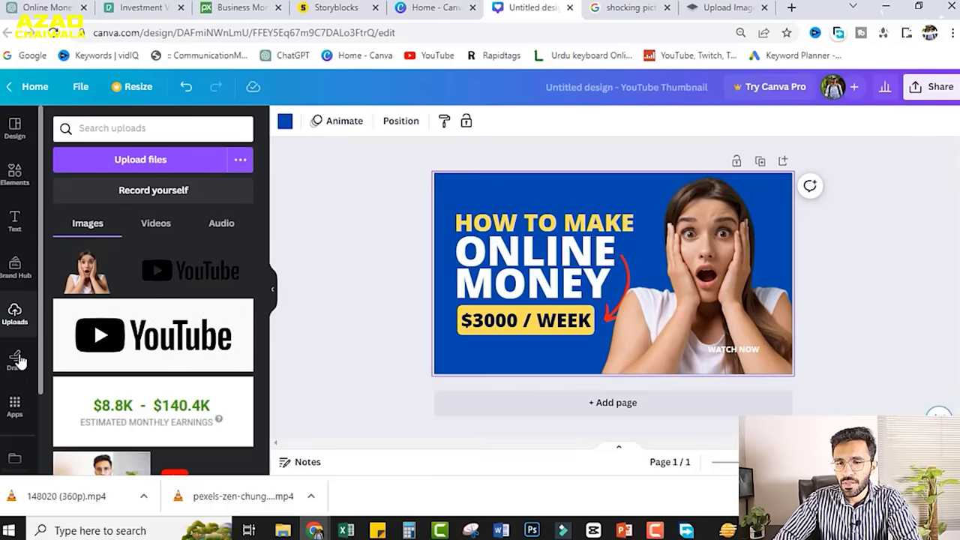
{"action": "scroll", "coordinate": [17, 363], "scroll_direction": "down", "scroll_amount": 2}
{"action": "left_click", "coordinate": [14, 407]}
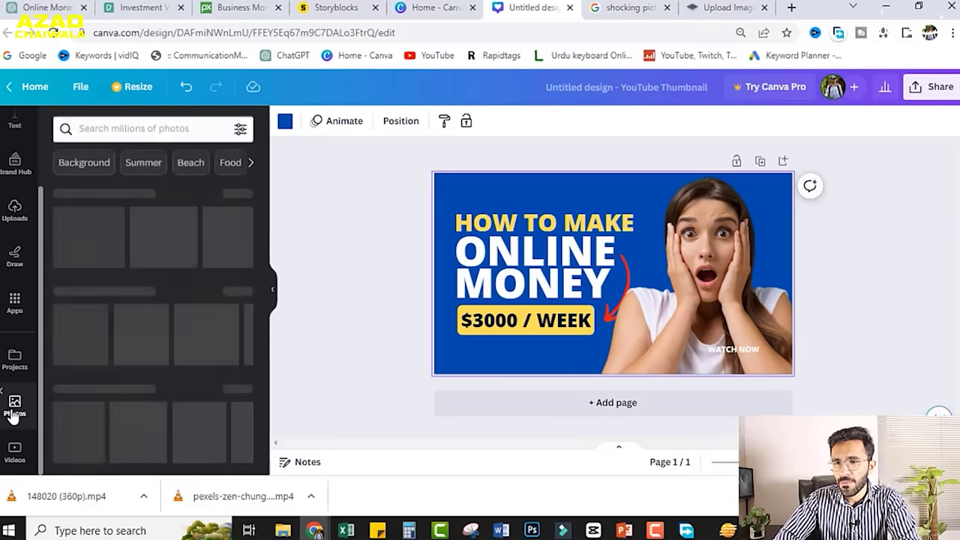
{"action": "scroll", "coordinate": [169, 358], "scroll_direction": "down", "scroll_amount": 2}
{"action": "scroll", "coordinate": [167, 358], "scroll_direction": "down", "scroll_amount": 1}
{"action": "scroll", "coordinate": [256, 237], "scroll_direction": "up", "scroll_amount": 2}
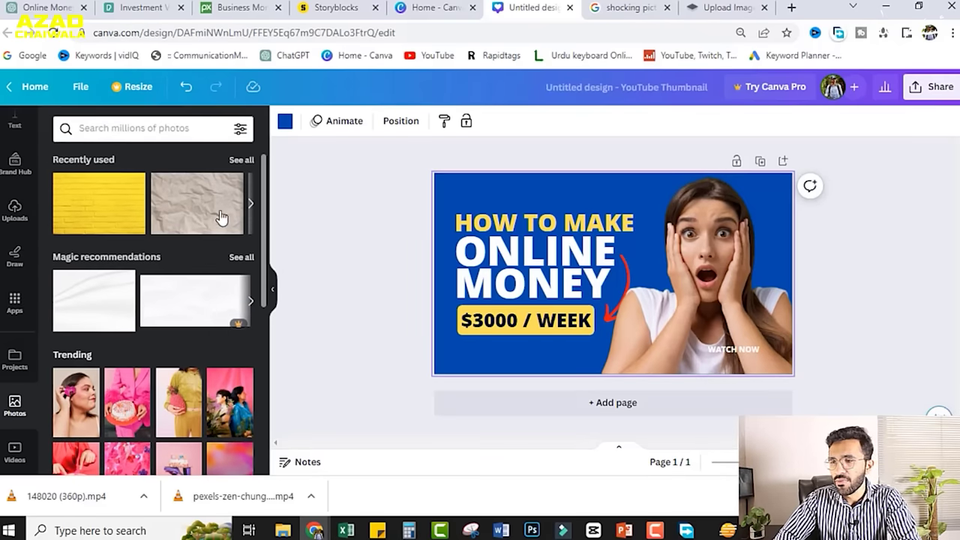
Try the crumpled paper photo and the dark red textured photo as the thumbnail background and check the photo search filters
{"action": "left_click_drag", "start_coordinate": [279, 204], "coordinate": [485, 190]}
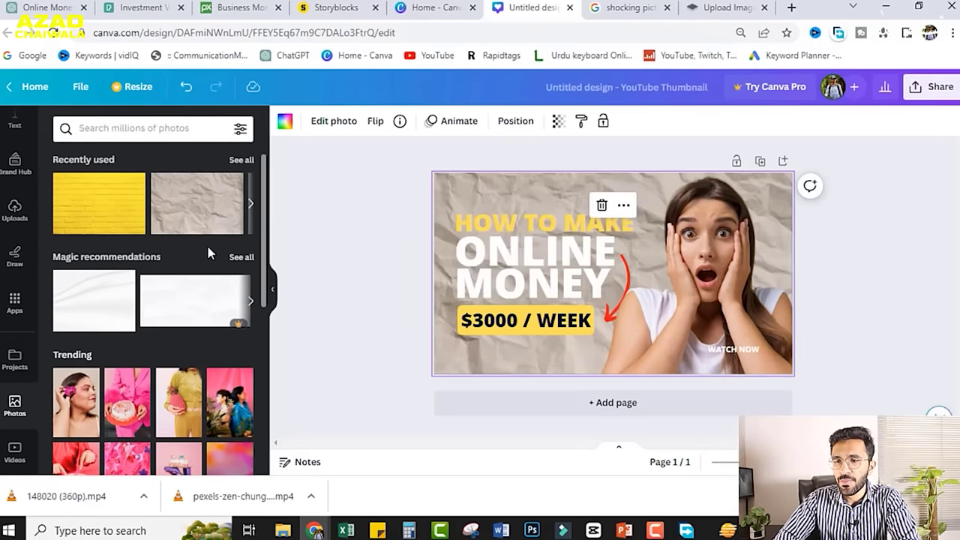
{"action": "left_click", "coordinate": [251, 204]}
{"action": "left_click_drag", "start_coordinate": [162, 215], "coordinate": [455, 200]}
{"action": "left_click", "coordinate": [252, 203]}
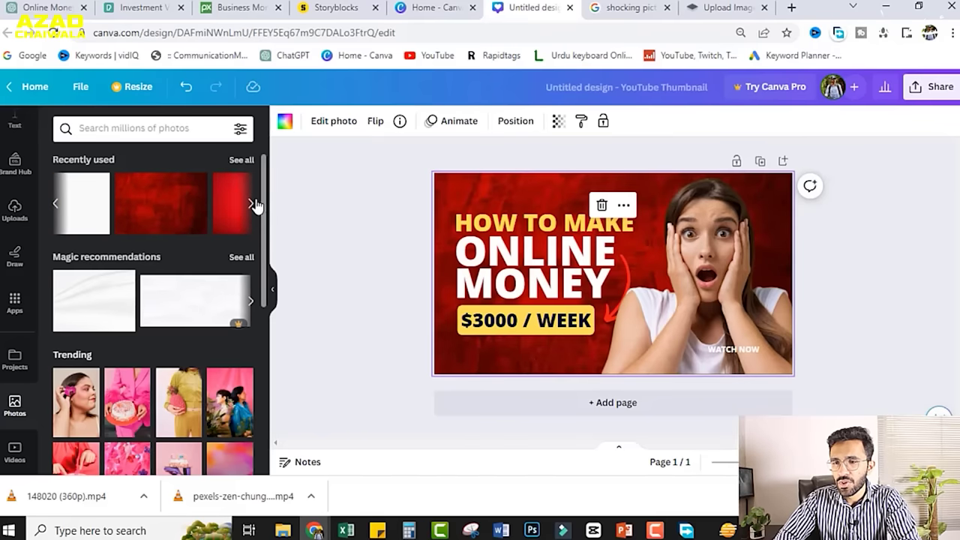
{"action": "left_click", "coordinate": [165, 129]}
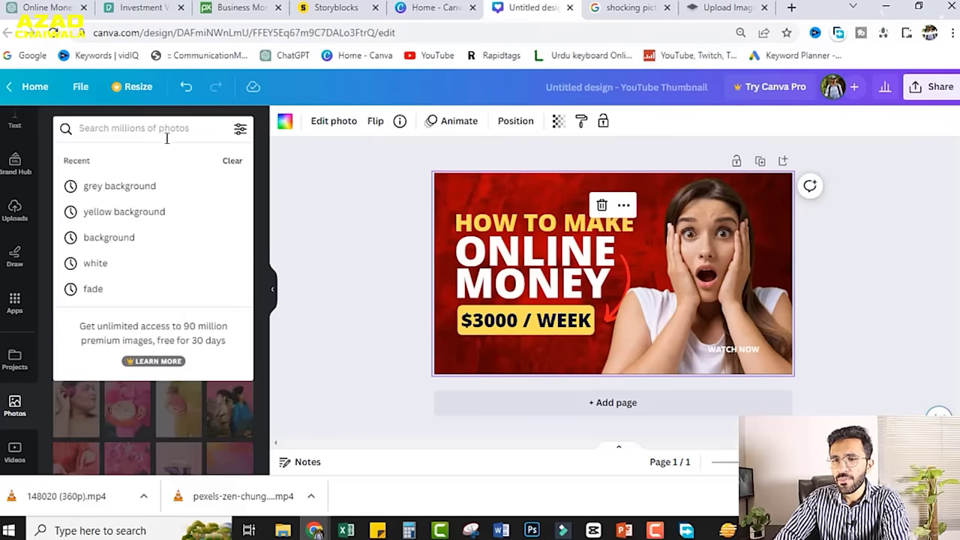
{"action": "left_click", "coordinate": [241, 130]}
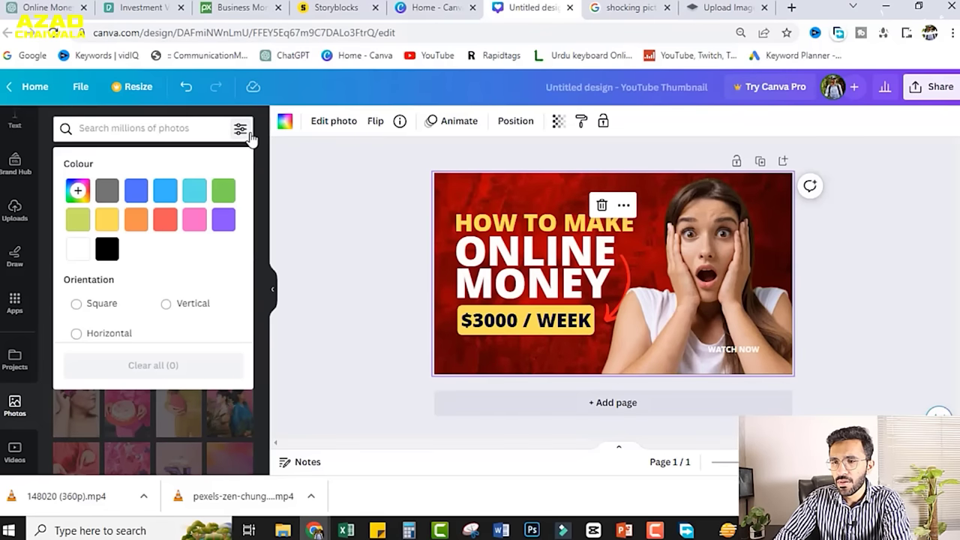
{"action": "left_click", "coordinate": [243, 130]}
Set the recently used dollar bills photo as the thumbnail background and lower its brightness to -100
{"action": "left_click_drag", "start_coordinate": [234, 196], "coordinate": [642, 315]}
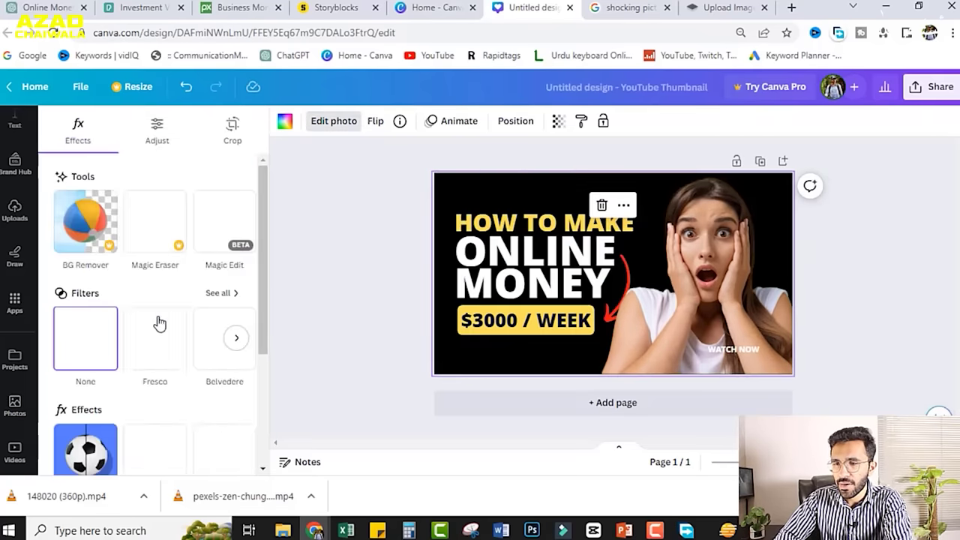
{"action": "scroll", "coordinate": [182, 372], "scroll_direction": "up", "scroll_amount": 1}
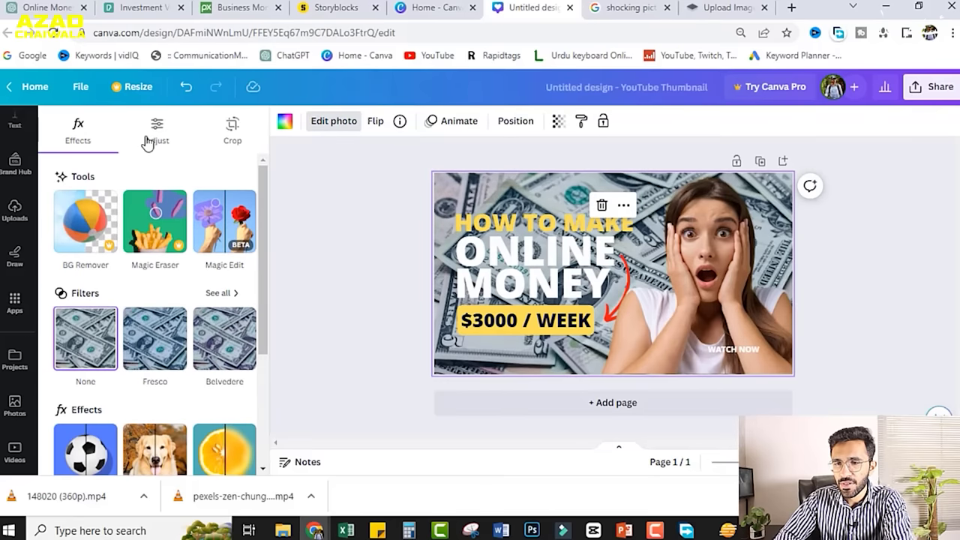
{"action": "left_click", "coordinate": [157, 128]}
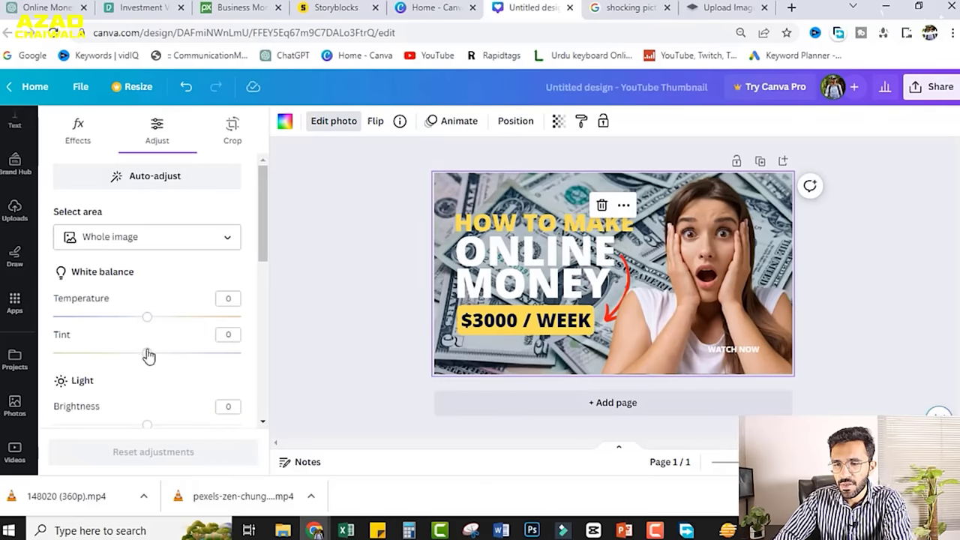
{"action": "left_click_drag", "start_coordinate": [146, 429], "coordinate": [42, 441]}
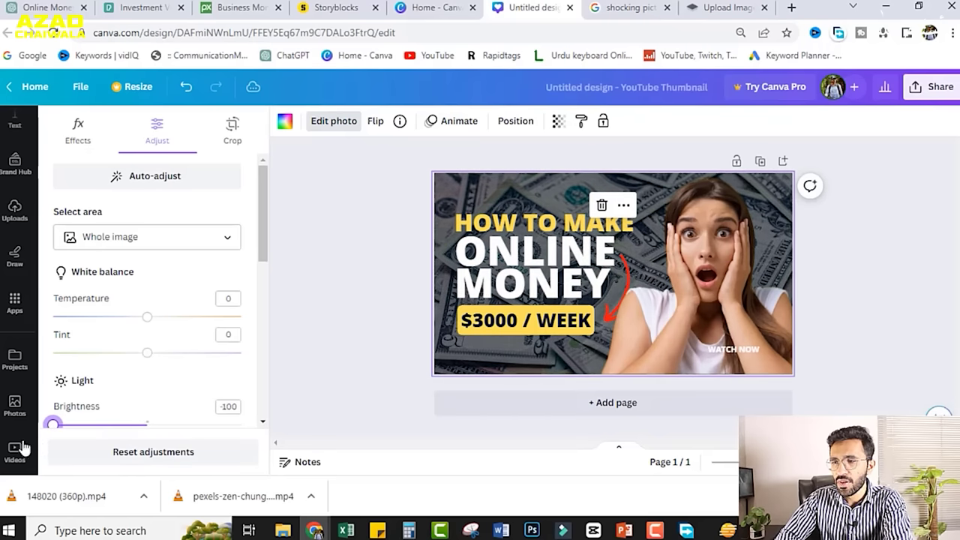
{"action": "left_click", "coordinate": [326, 389]}
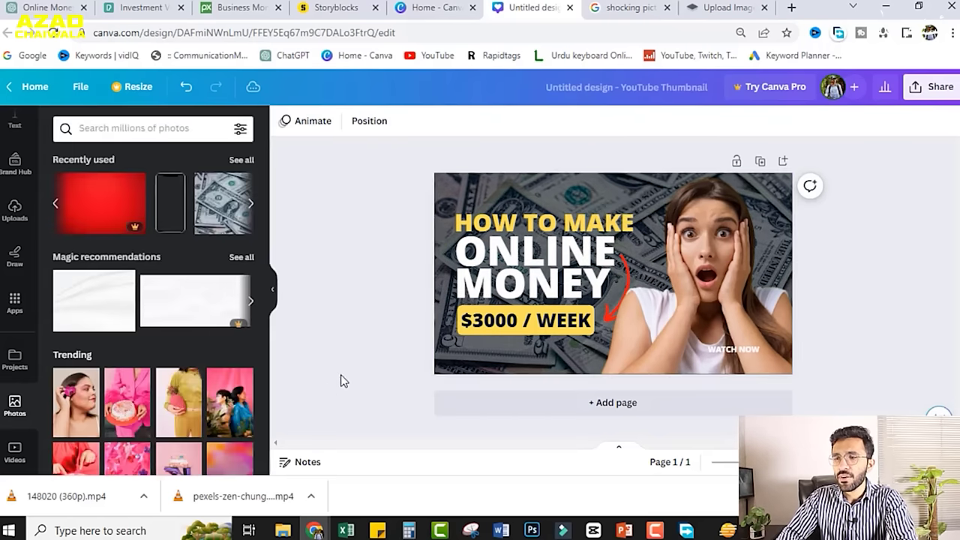
Change the HOW TO MAKE text to a custom deeper golden yellow
{"action": "left_click", "coordinate": [543, 220]}
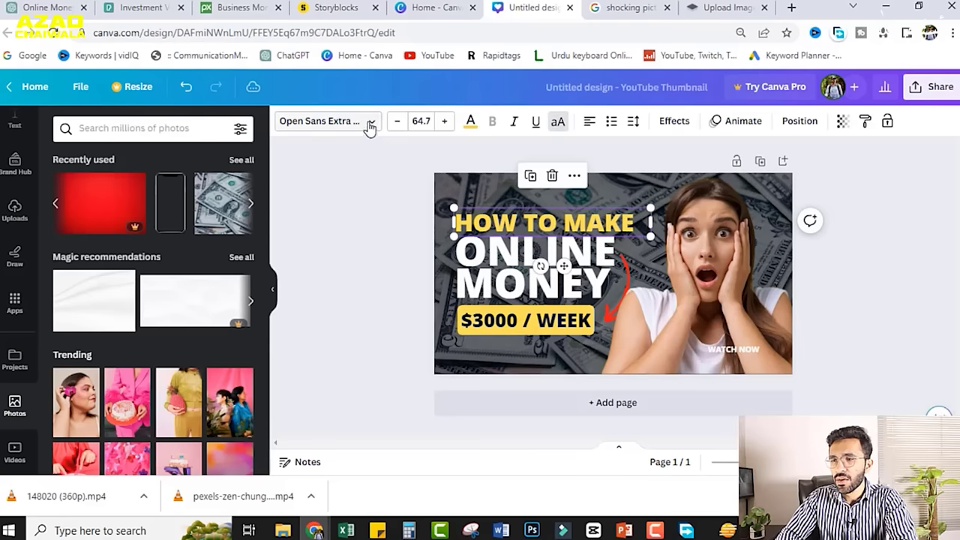
{"action": "left_click", "coordinate": [471, 122]}
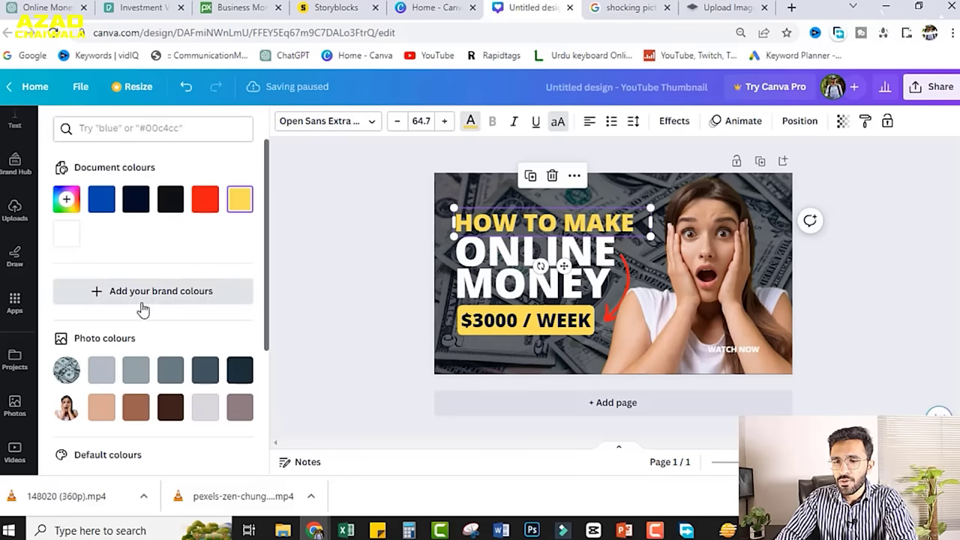
{"action": "scroll", "coordinate": [143, 309], "scroll_direction": "down", "scroll_amount": 3}
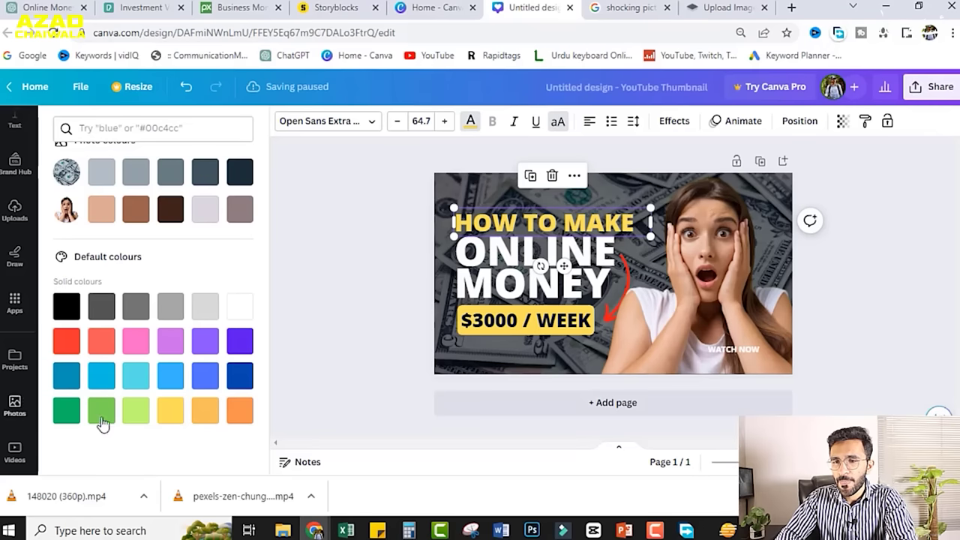
{"action": "scroll", "coordinate": [174, 230], "scroll_direction": "up", "scroll_amount": 3}
{"action": "left_click", "coordinate": [66, 201]}
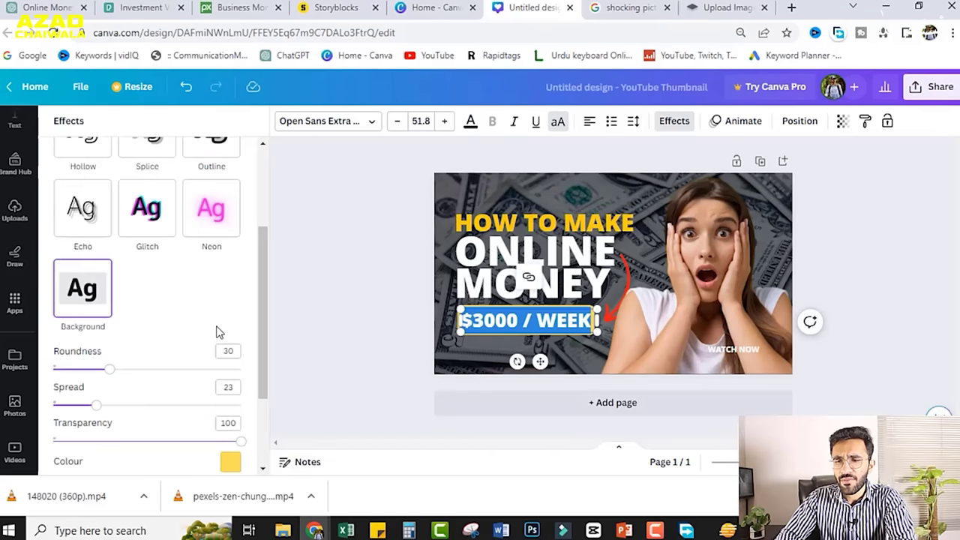
Set the background effect colour of the $3000 / WEEK text to the golden yellow from the document colours
{"action": "scroll", "coordinate": [216, 332], "scroll_direction": "down", "scroll_amount": 3}
{"action": "left_click", "coordinate": [227, 339]}
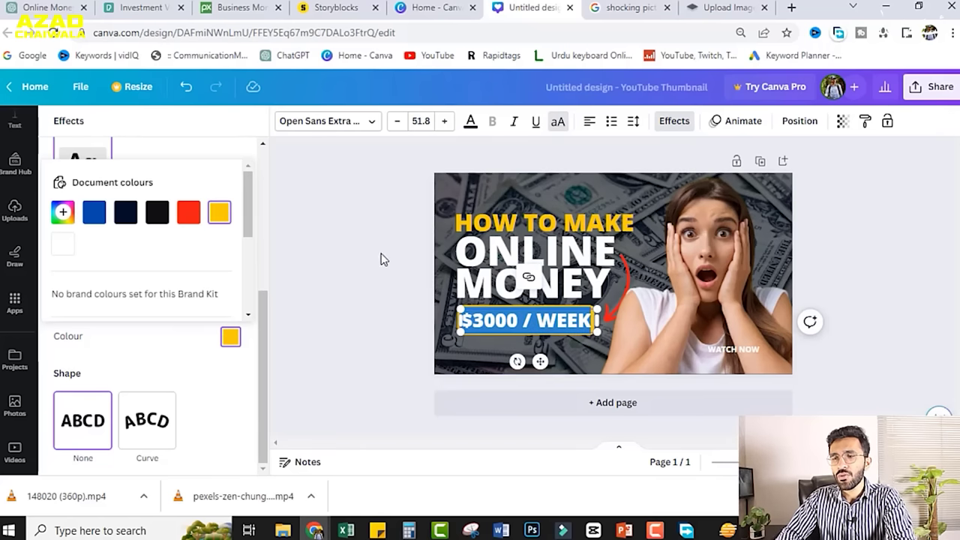
{"action": "left_click", "coordinate": [342, 286]}
{"action": "left_click", "coordinate": [342, 286]}
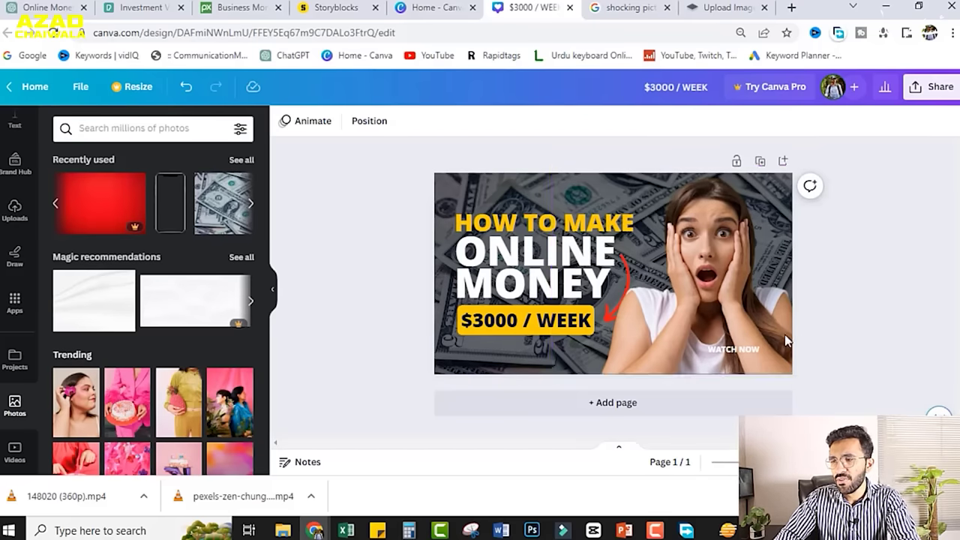
Remove the WATCH NOW text and its red button, sending the woman's photo to the back to reach the button
{"action": "left_click", "coordinate": [738, 350]}
{"action": "key", "text": "Delete"}
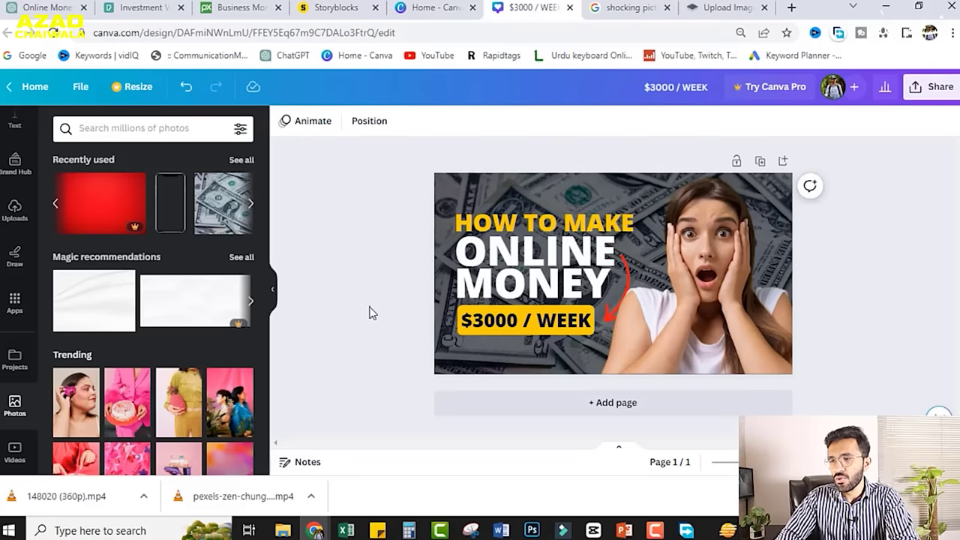
{"action": "right_click", "coordinate": [686, 313]}
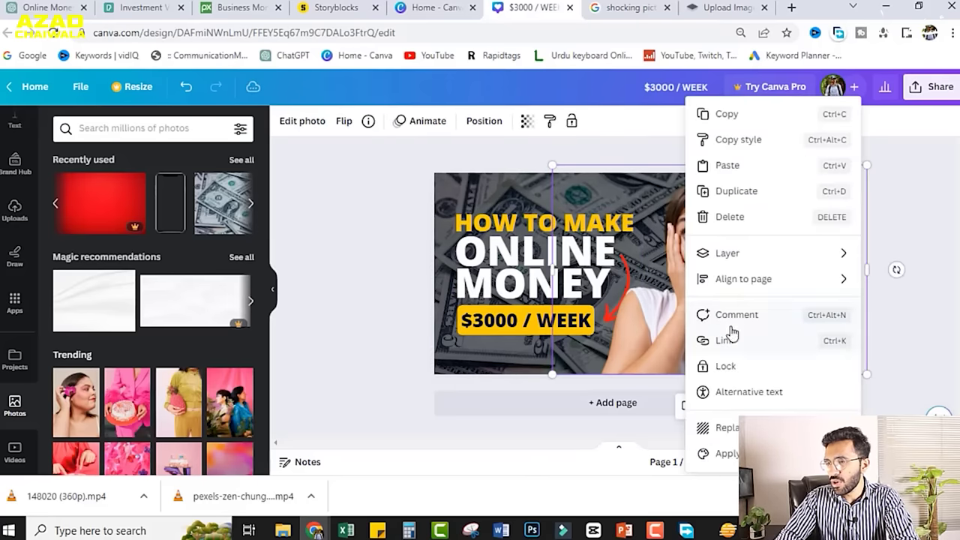
{"action": "mouse_move", "coordinate": [772, 261]}
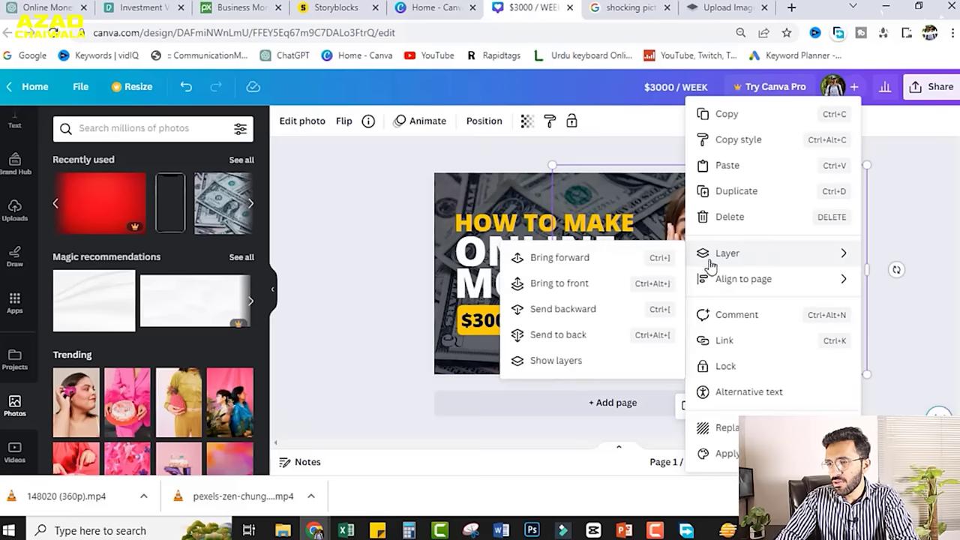
{"action": "left_click", "coordinate": [582, 335]}
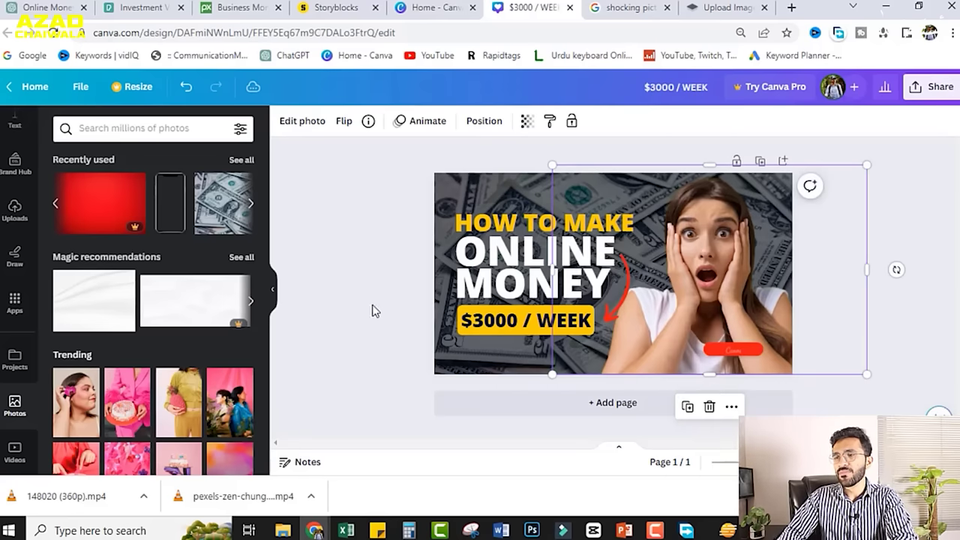
{"action": "left_click", "coordinate": [373, 300]}
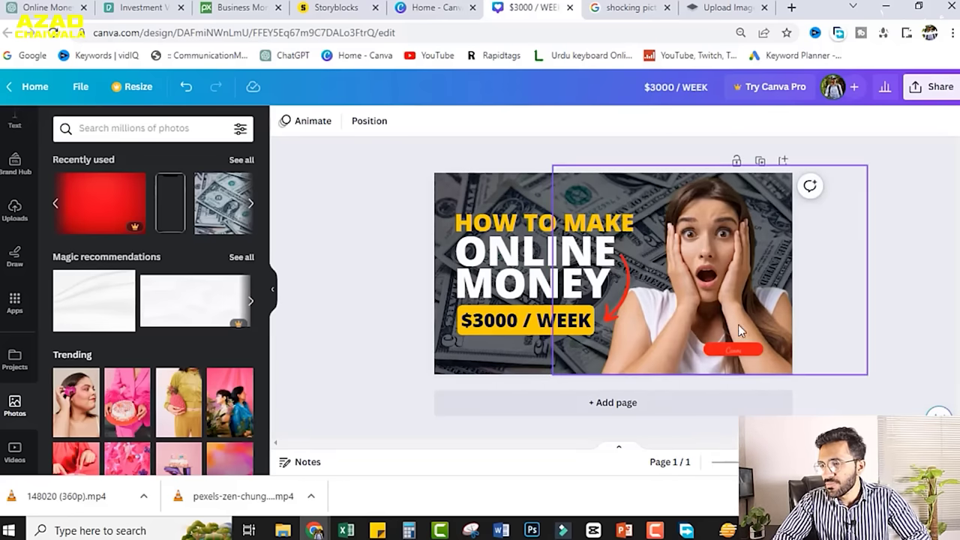
{"action": "left_click", "coordinate": [742, 351]}
{"action": "key", "text": "Delete"}
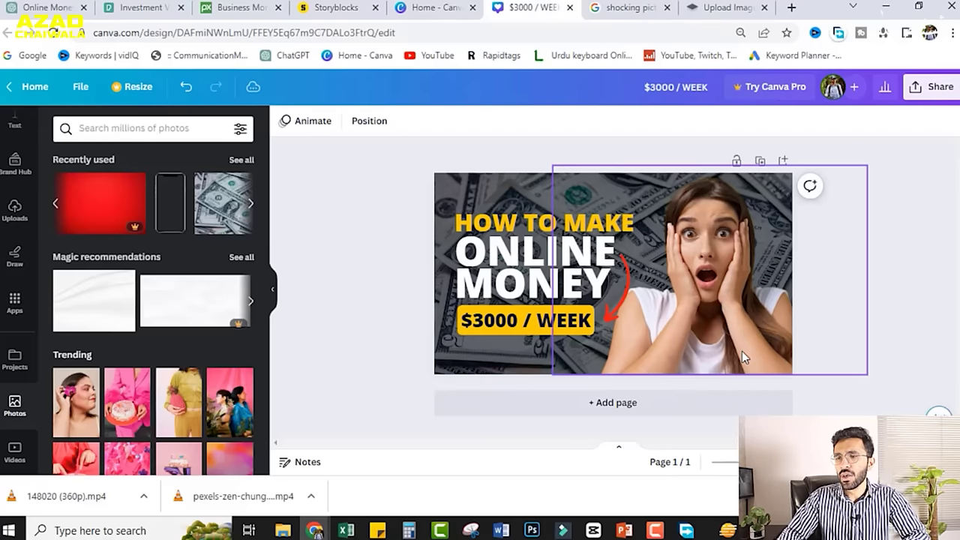
Try to download the finished thumbnail as a PNG and cancel saving the file
{"action": "left_click", "coordinate": [81, 87]}
{"action": "scroll", "coordinate": [132, 318], "scroll_direction": "down", "scroll_amount": 2}
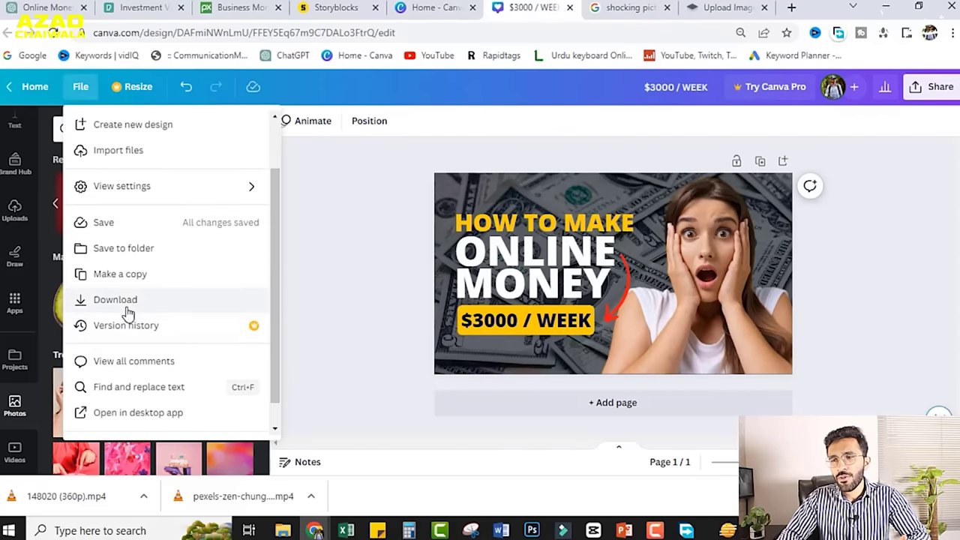
{"action": "left_click", "coordinate": [126, 307]}
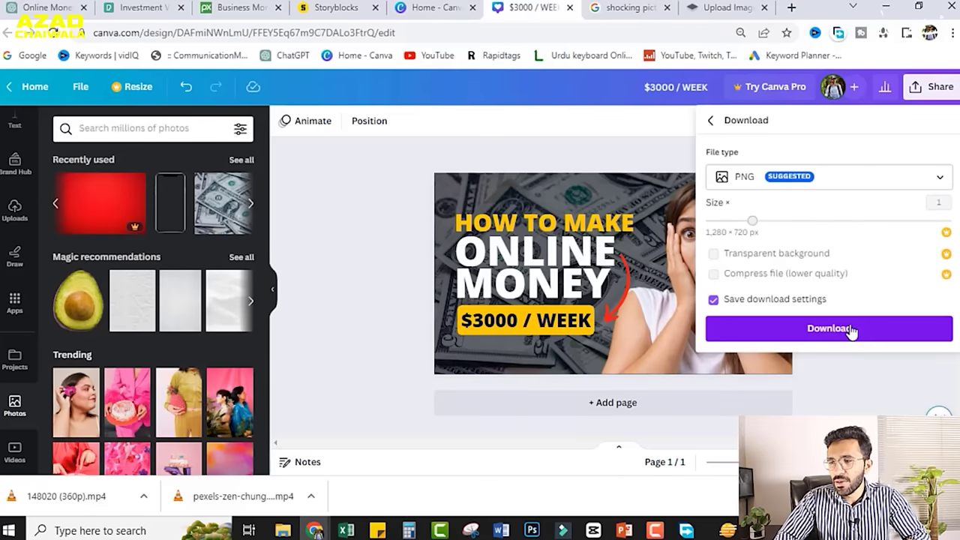
{"action": "left_click", "coordinate": [828, 328]}
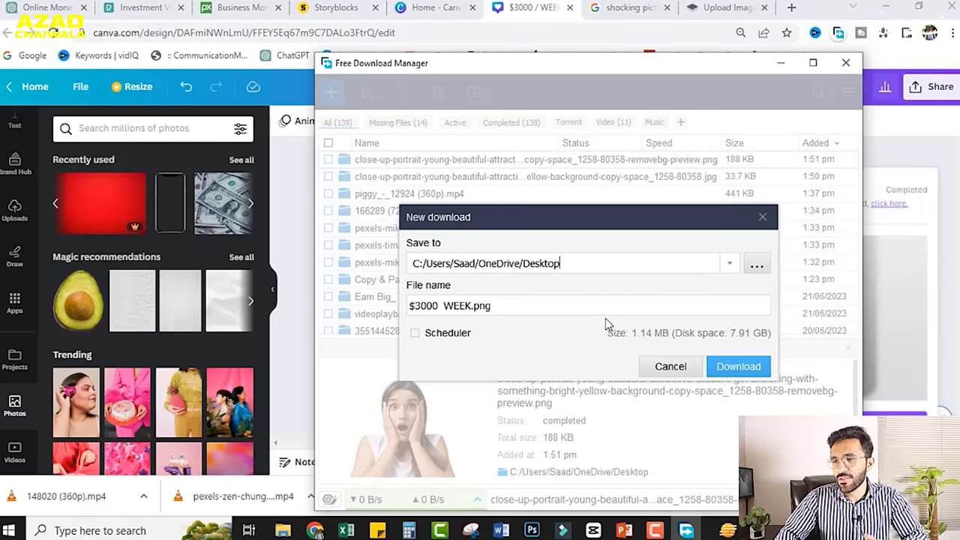
{"action": "left_click", "coordinate": [678, 368]}
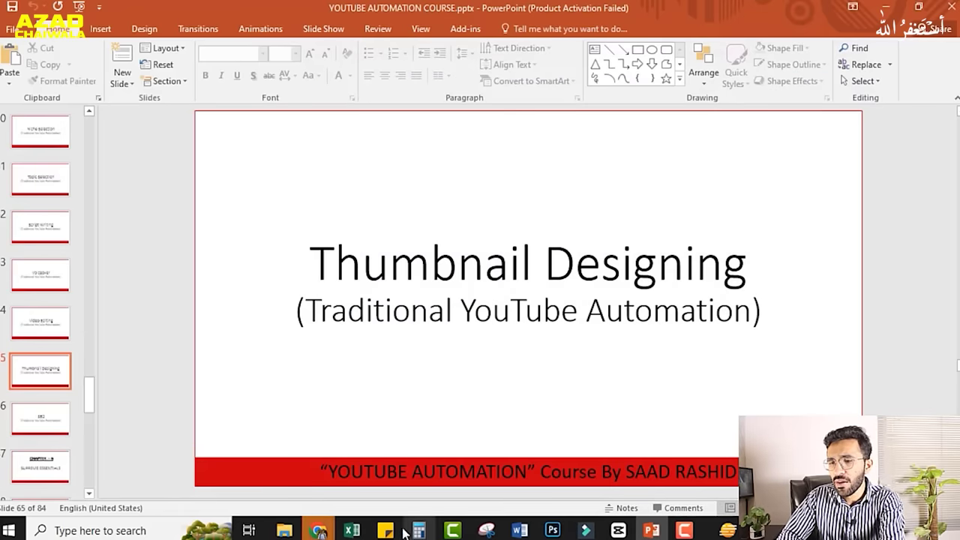
{"action": "mouse_move", "coordinate": [319, 530]}
{"action": "left_click", "coordinate": [374, 495]}
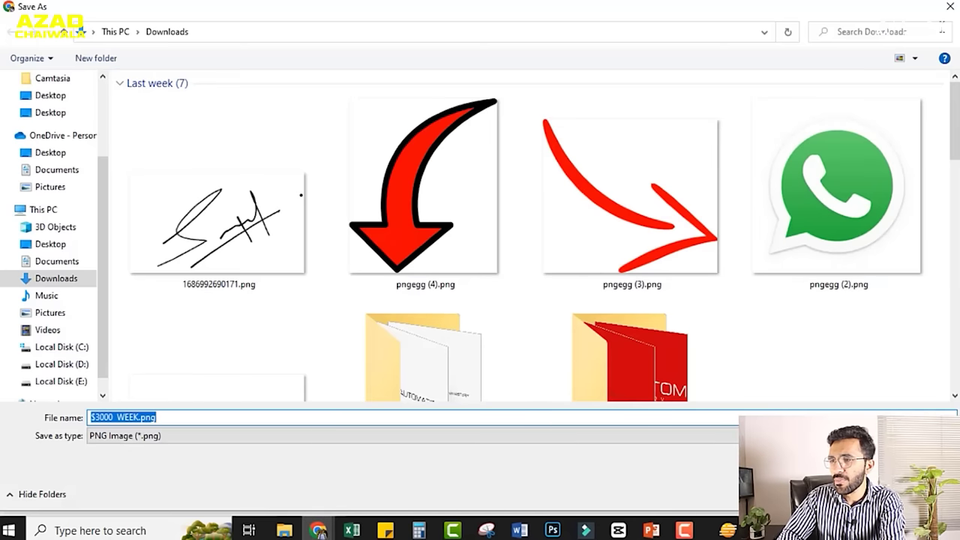
{"action": "left_click", "coordinate": [951, 8]}
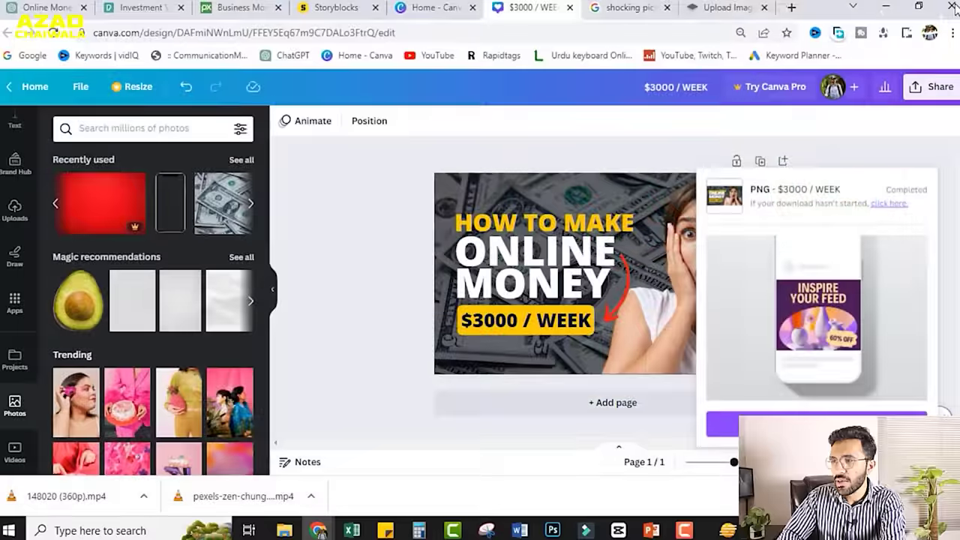
Open the Midjourney website in a new browser tab, and switch to the PowerPoint course presentation to show its SEO slide
{"action": "left_click", "coordinate": [792, 8]}
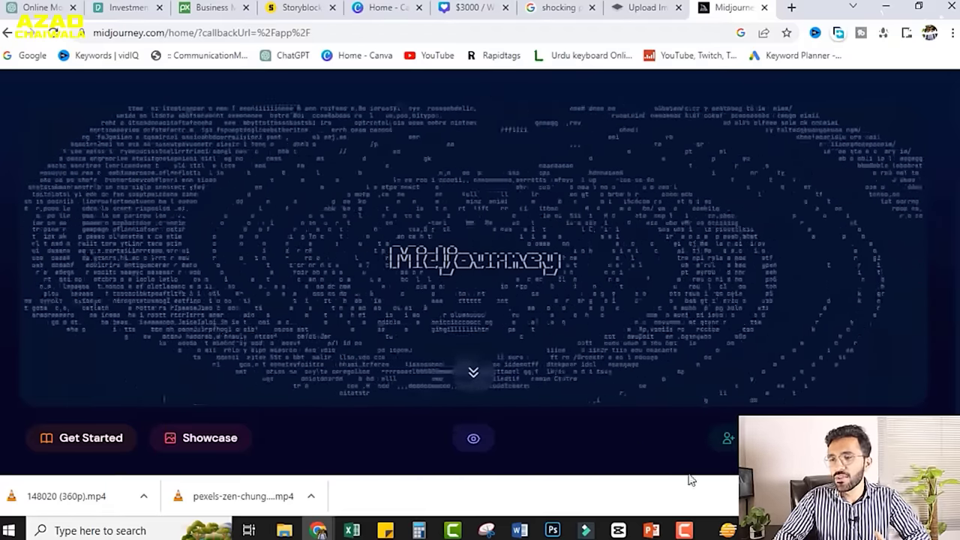
{"action": "left_click", "coordinate": [652, 531]}
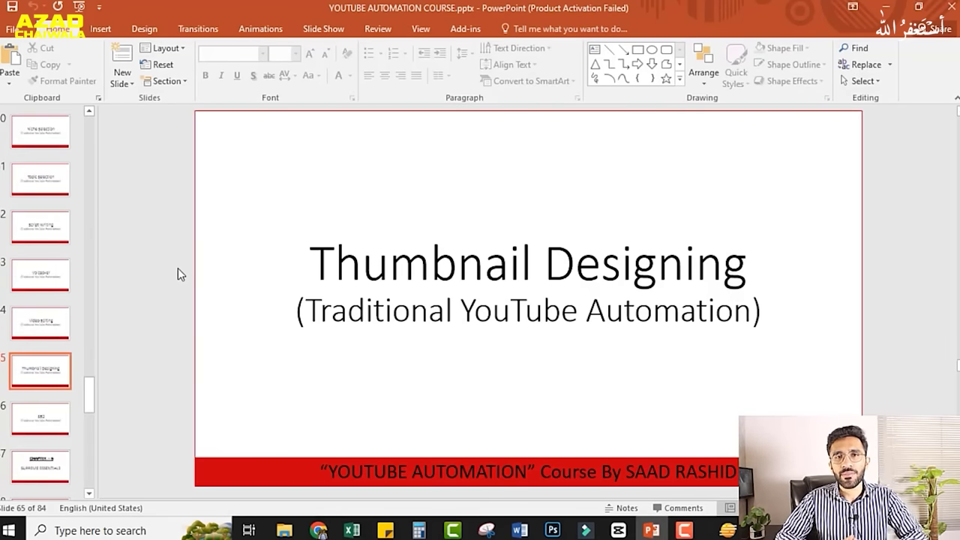
{"action": "scroll", "coordinate": [173, 249], "scroll_direction": "down", "scroll_amount": 1}
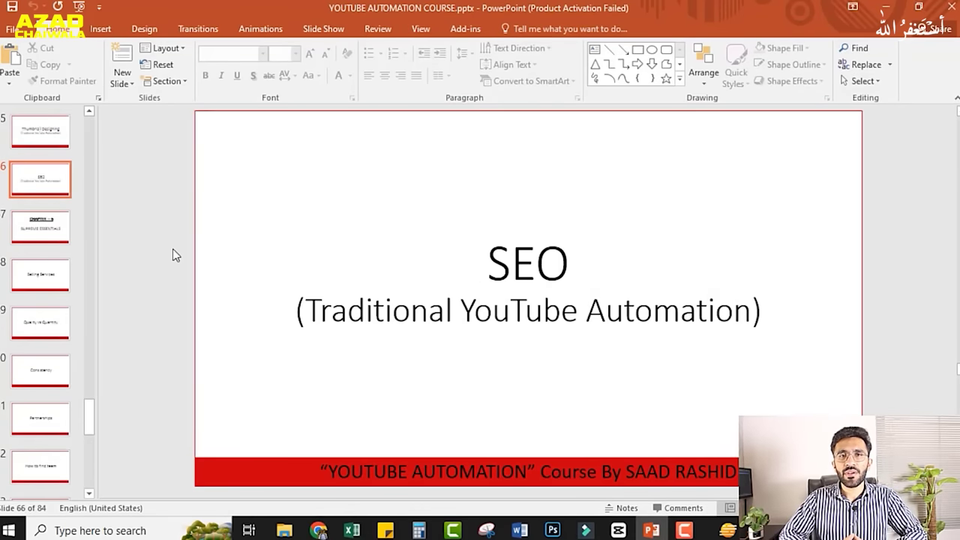